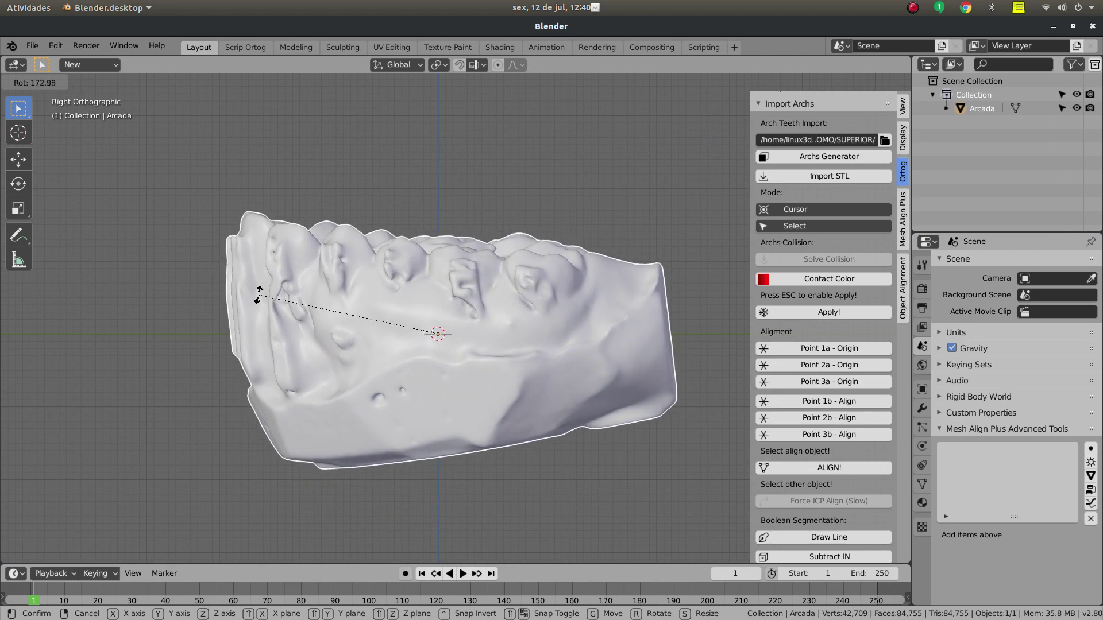
# Rotate the dental arch in the right view so the teeth point upward and the row of teeth is roughly level
pyautogui.click(255, 343)
pyautogui.keyDown('shift'); pyautogui.moveTo(256, 345); pyautogui.dragTo(267, 389, button='middle'); pyautogui.keyUp('shift')
pyautogui.scroll(1, 263, 362)
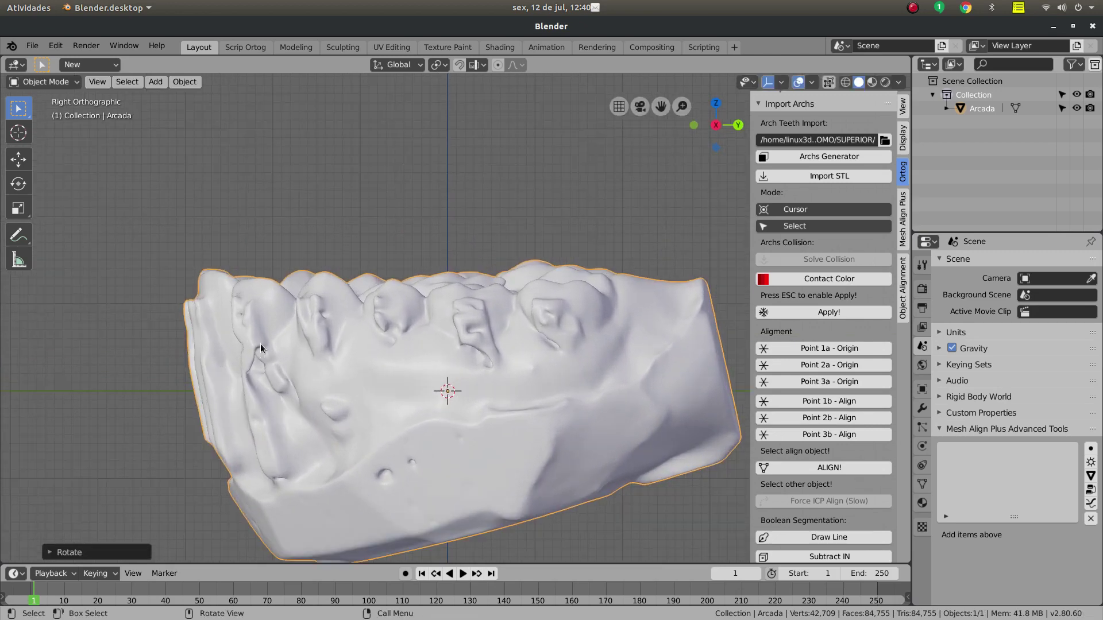
# Rotate the dental arch about -0.7° around the global Y axis
pyautogui.press('r')
pyautogui.press('x')
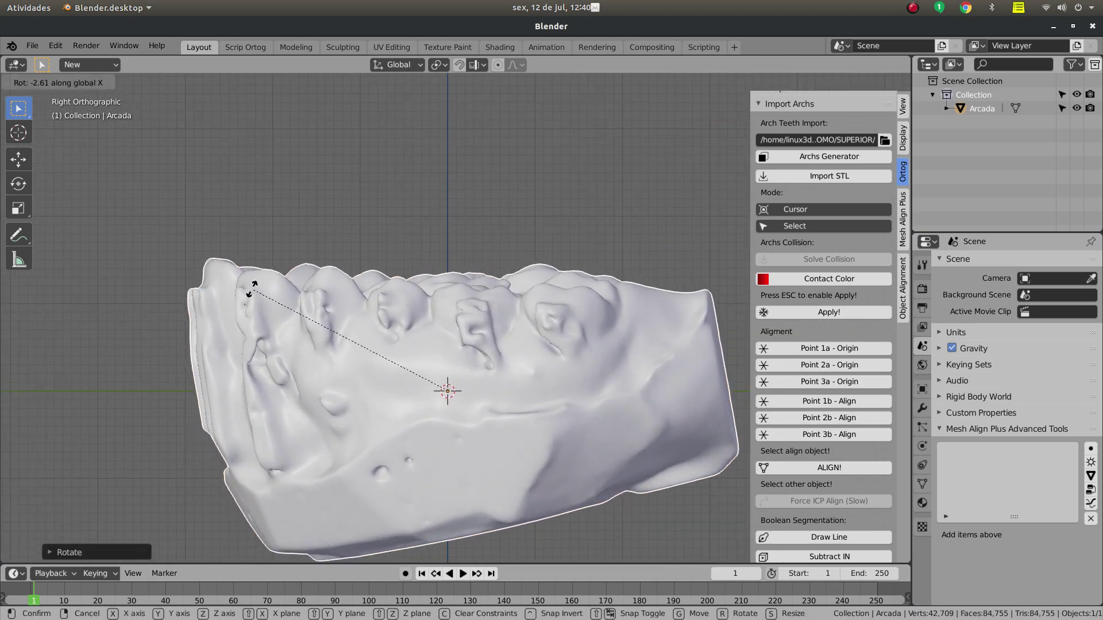
pyautogui.press('y')
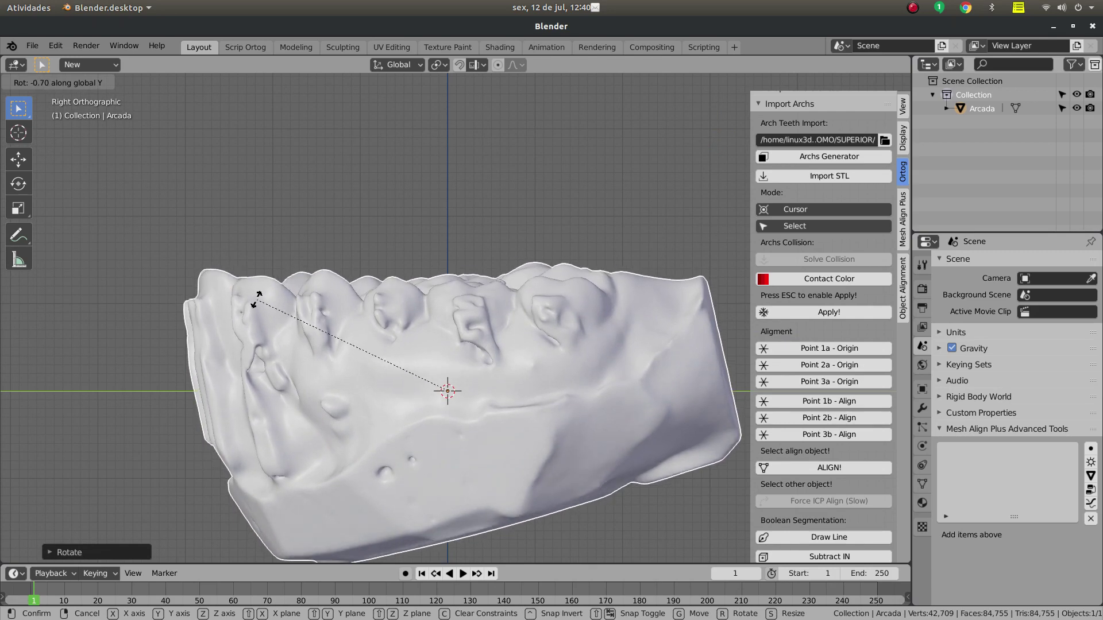
pyautogui.click(256, 299)
# Rotate the arch about -4.5° around the global Z axis using wireframe display, and return to solid shading
pyautogui.scroll(3, 428, 348)
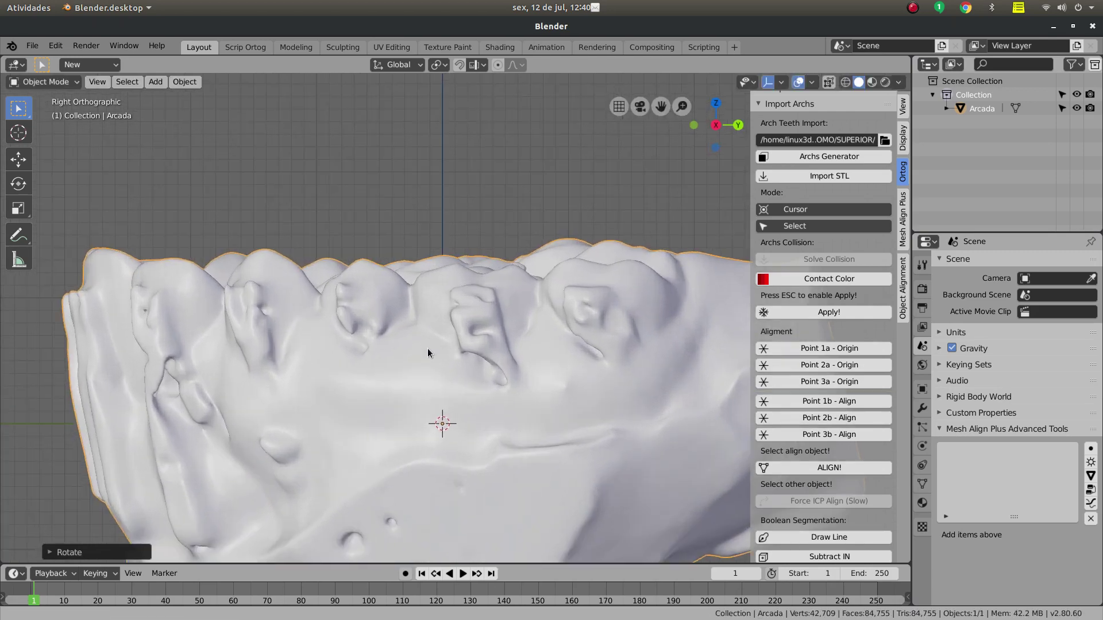
pyautogui.press('z')
pyautogui.click(373, 291)
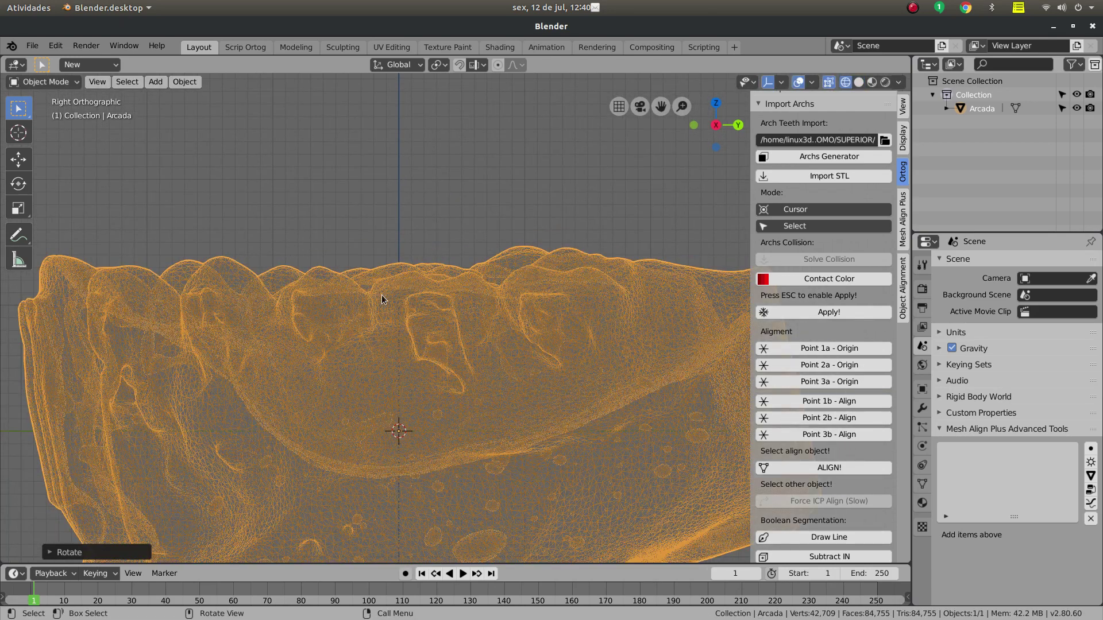
pyautogui.keyDown('shift'); pyautogui.moveTo(428, 302); pyautogui.dragTo(424, 347, button='middle'); pyautogui.keyUp('shift')
pyautogui.press('r')
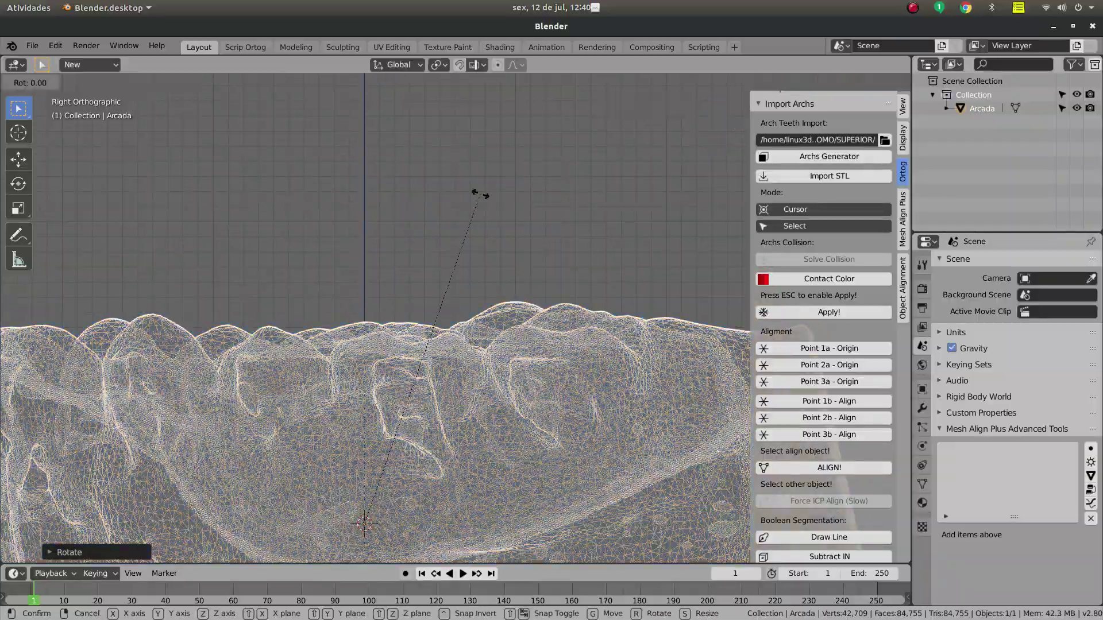
pyautogui.press('z')
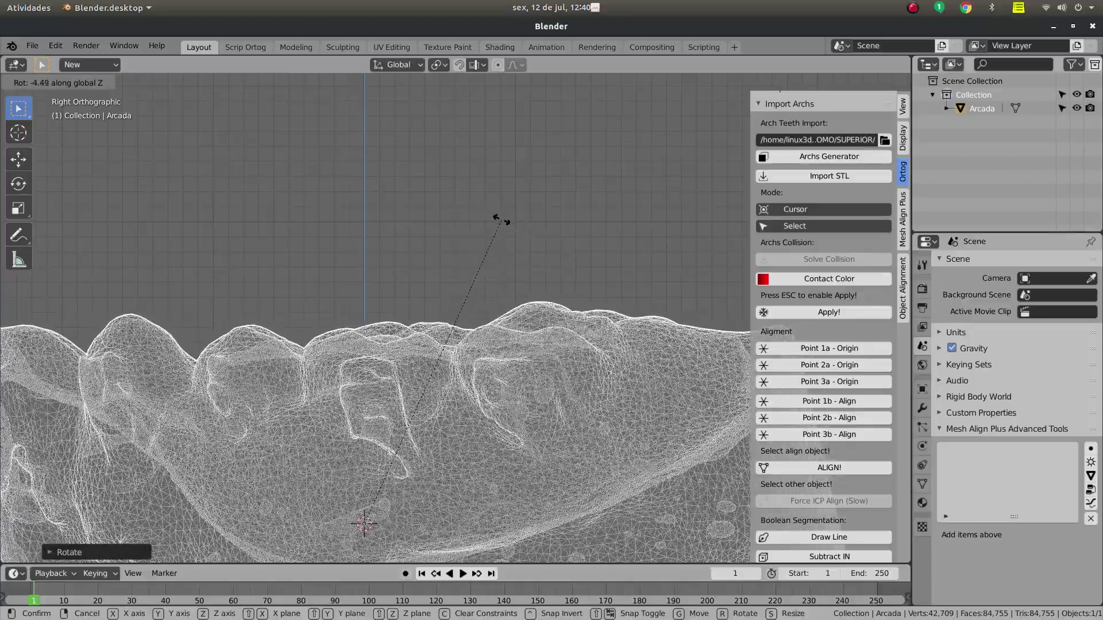
pyautogui.click(500, 220)
pyautogui.scroll(-2, 492, 259)
pyautogui.press('z')
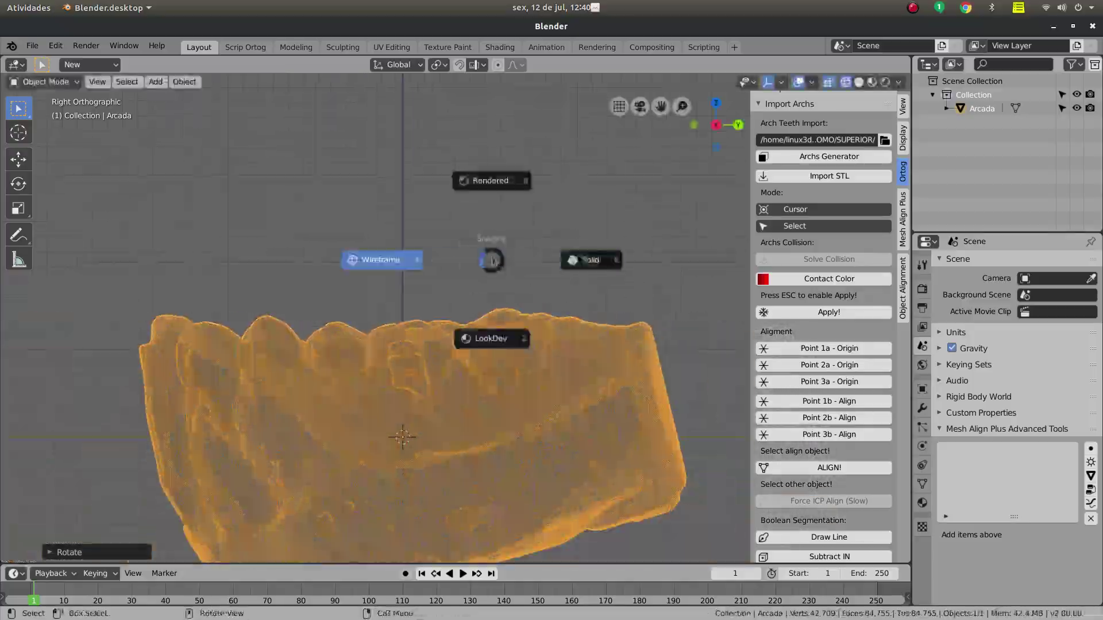
pyautogui.click(592, 260)
# Examine the orientation of the arch's base and teeth from below, in perspective and in the right view
pyautogui.moveTo(521, 354)
pyautogui.mouseDown(button='middle')
pyautogui.moveTo(521, 367)
pyautogui.moveTo(517, 357)
pyautogui.moveTo(532, 351)
pyautogui.moveTo(470, 340)
pyautogui.moveTo(522, 447)
pyautogui.moveTo(498, 466)
pyautogui.moveTo(472, 449)
pyautogui.moveTo(502, 401)
pyautogui.moveTo(475, 420)
pyautogui.moveTo(453, 376)
pyautogui.moveTo(474, 348)
pyautogui.moveTo(429, 325)
pyautogui.mouseUp(button='middle')
pyautogui.scroll(-3, 475, 408)
pyautogui.press('KP_5')
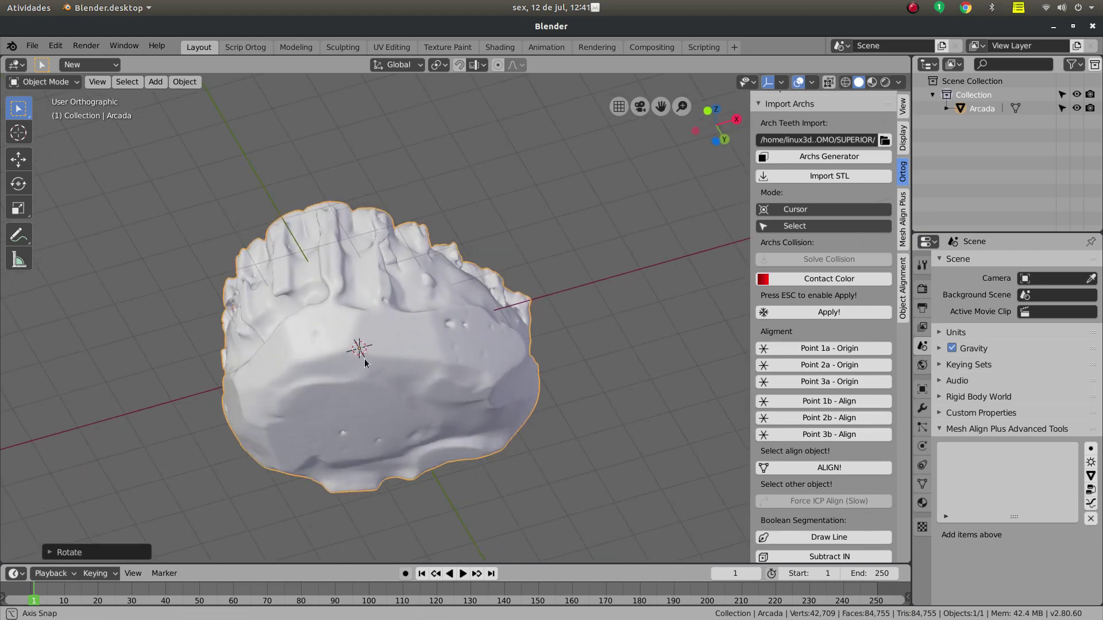
pyautogui.moveTo(364, 358); pyautogui.dragTo(308, 300, button='middle')
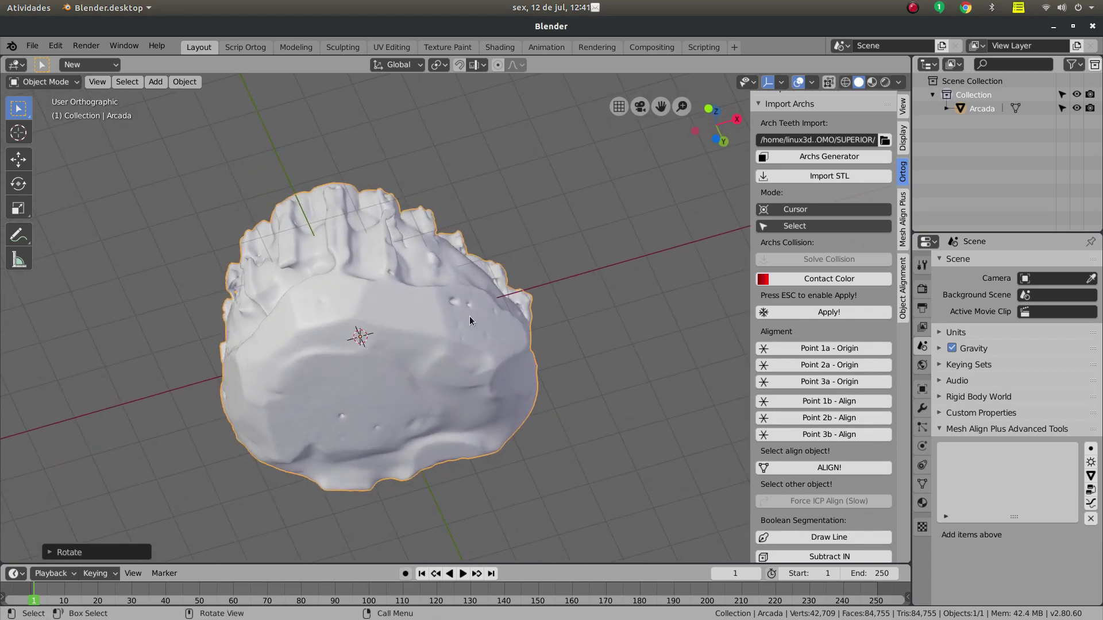
pyautogui.press('KP_6')
pyautogui.press('KP_3')
pyautogui.keyDown('shift'); pyautogui.moveTo(498, 340); pyautogui.dragTo(524, 287, button='middle'); pyautogui.keyUp('shift')
pyautogui.scroll(2, 463, 363)
pyautogui.keyDown('shift'); pyautogui.moveTo(463, 363); pyautogui.dragTo(461, 351, button='middle'); pyautogui.keyUp('shift')
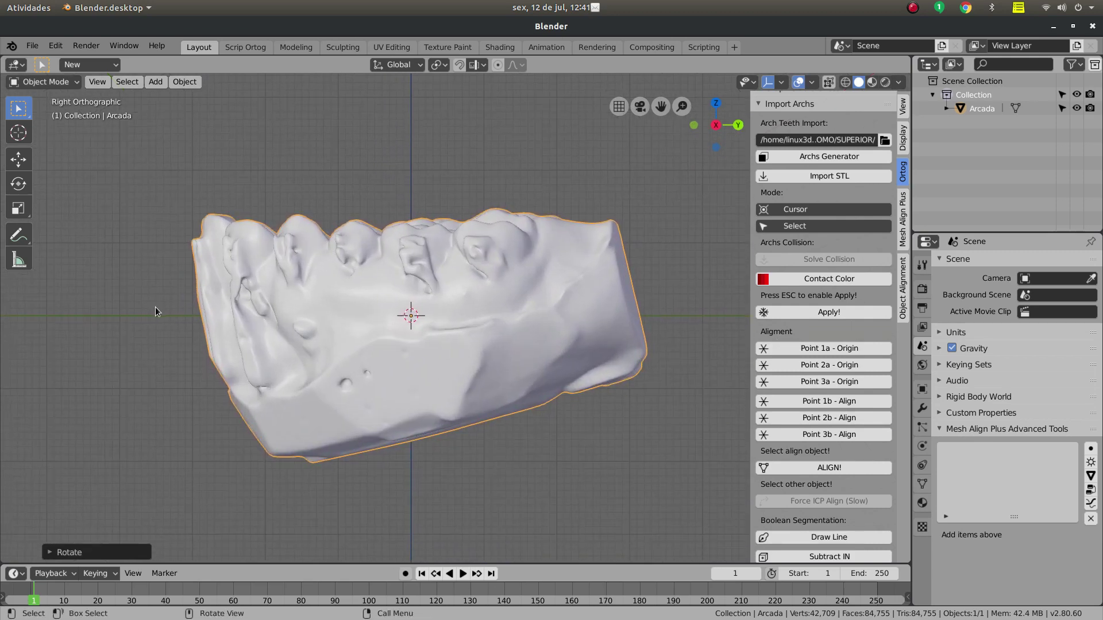
pyautogui.moveTo(616, 305); pyautogui.dragTo(396, 291, button='middle')
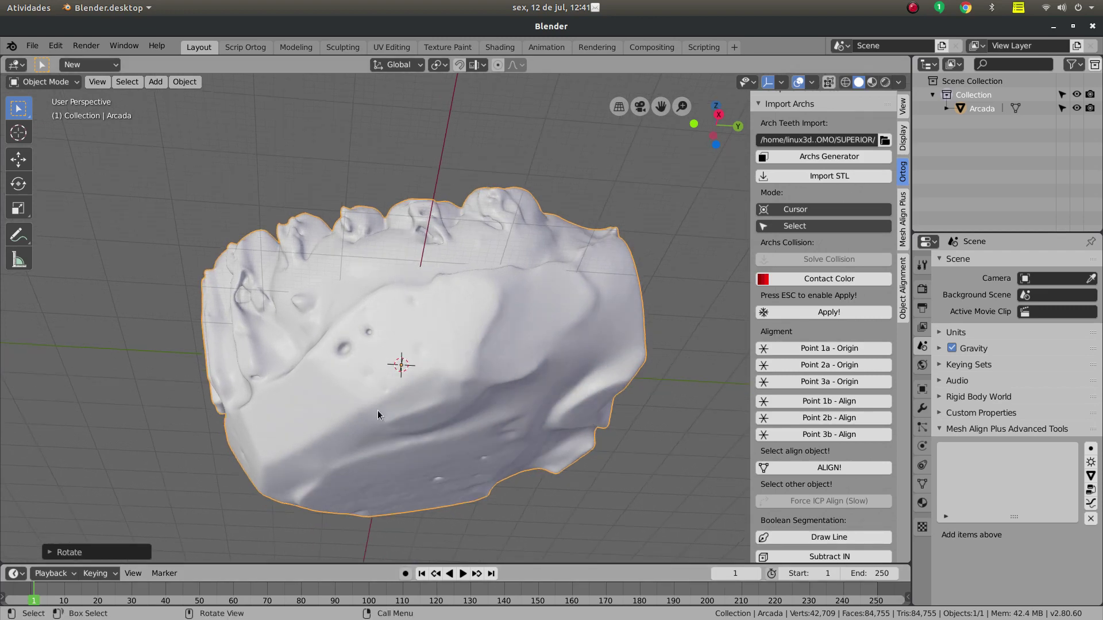
pyautogui.press('KP_3')
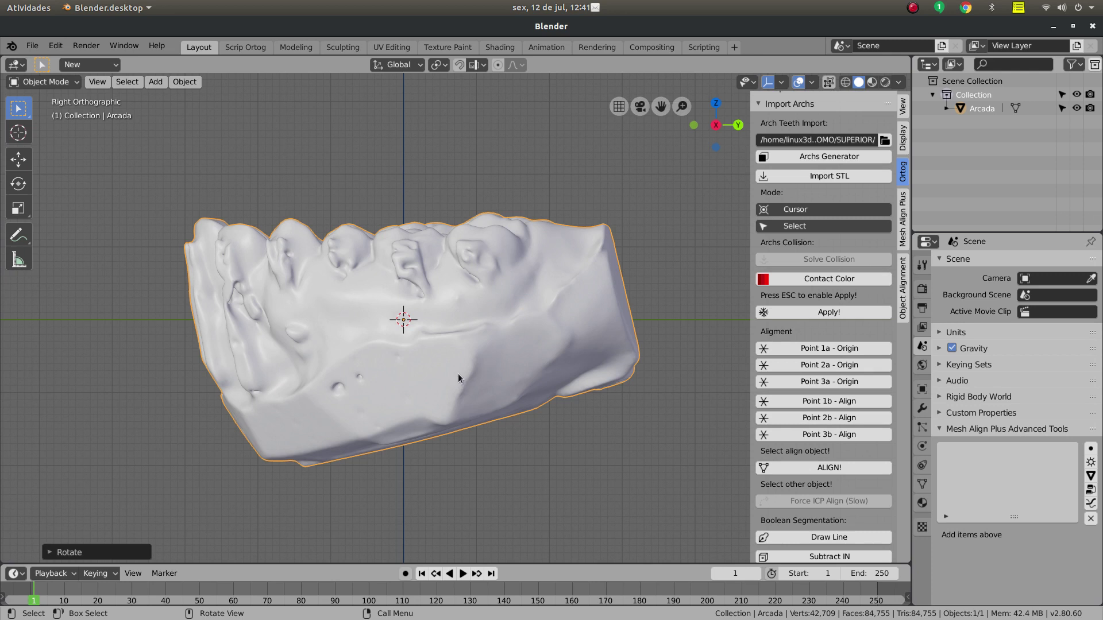
# Rotate the arch clockwise in the right view until the bottom of its base is nearly horizontal
pyautogui.keyDown('shift'); pyautogui.moveTo(515, 381); pyautogui.dragTo(521, 401, button='middle'); pyautogui.keyUp('shift')
pyautogui.scroll(-1, 538, 388)
pyautogui.press('r')
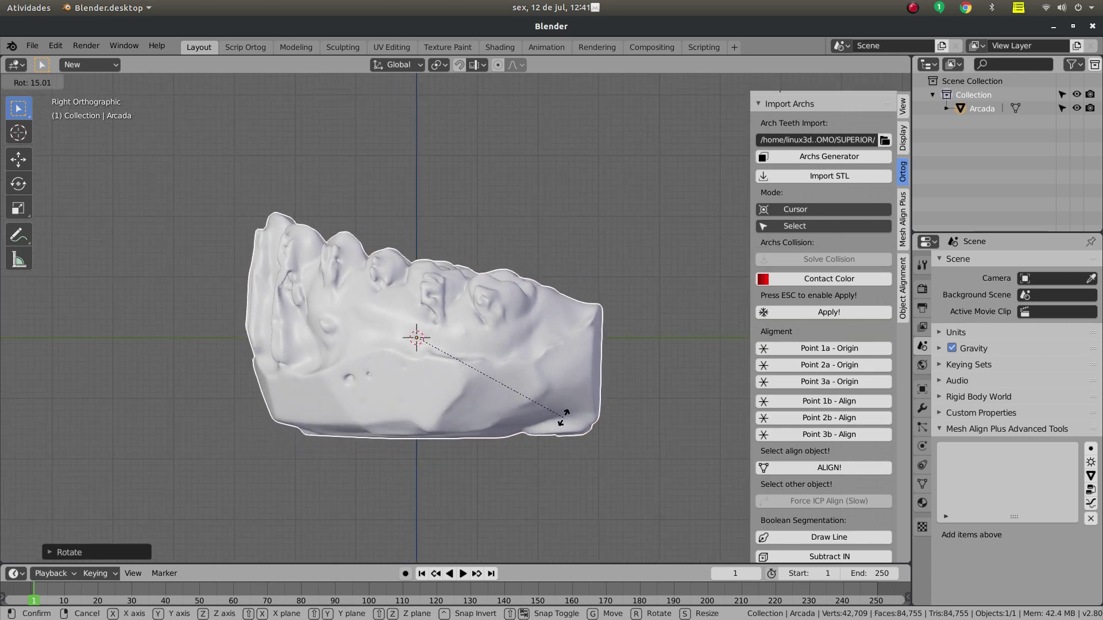
pyautogui.click(564, 429)
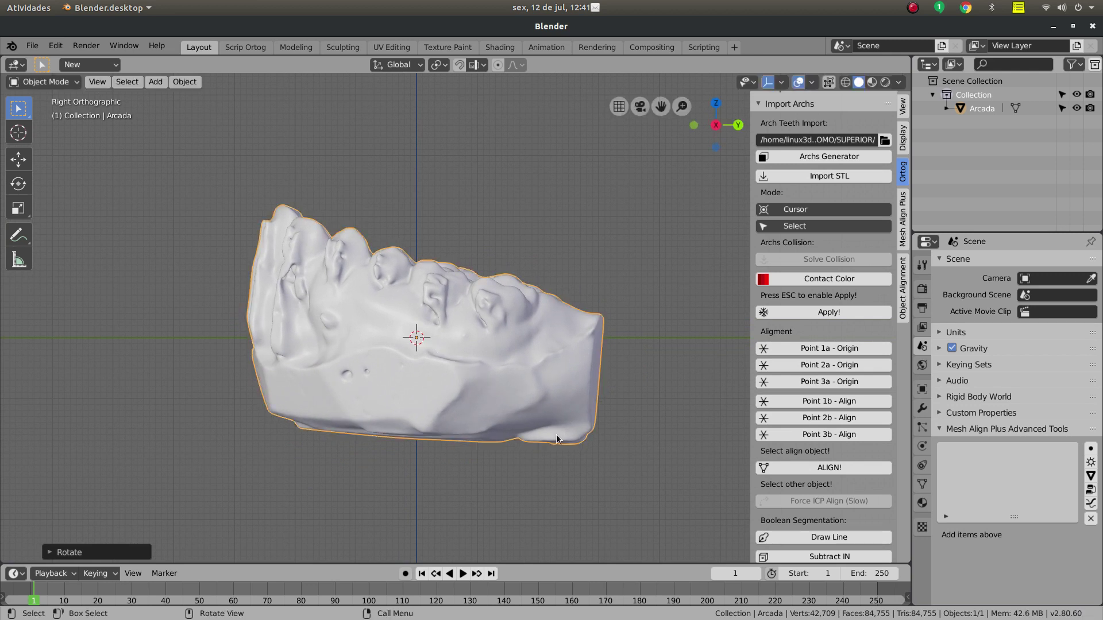
# Rotate the arch about -0.9° around the global X axis from the top view
pyautogui.press('KP_7')
pyautogui.keyDown('shift'); pyautogui.moveTo(445, 465); pyautogui.dragTo(447, 470, button='middle'); pyautogui.keyUp('shift')
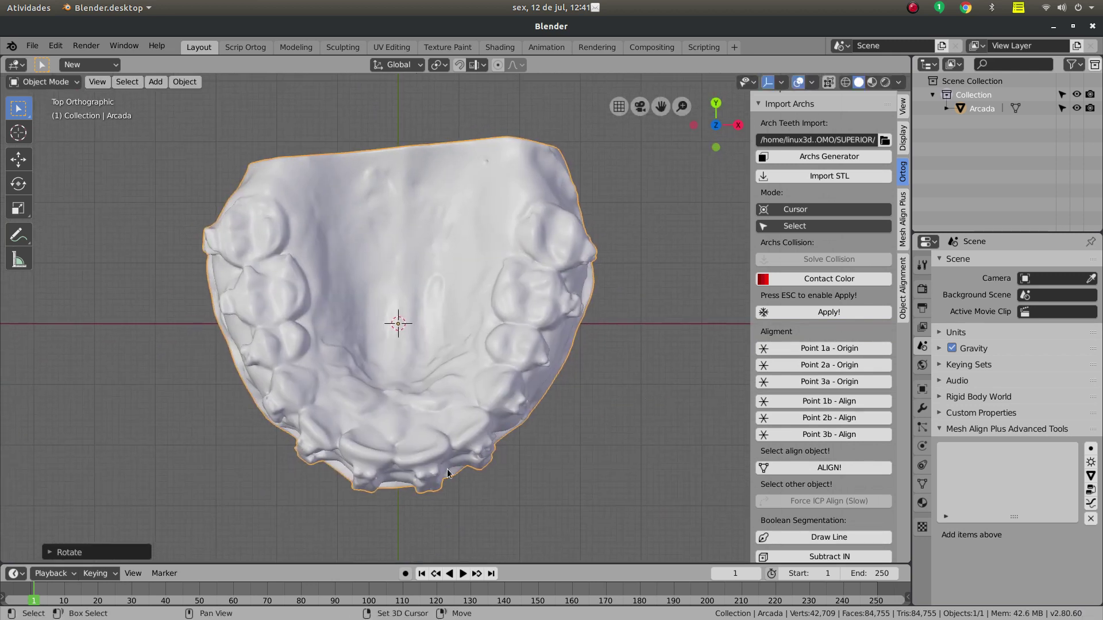
pyautogui.press('r')
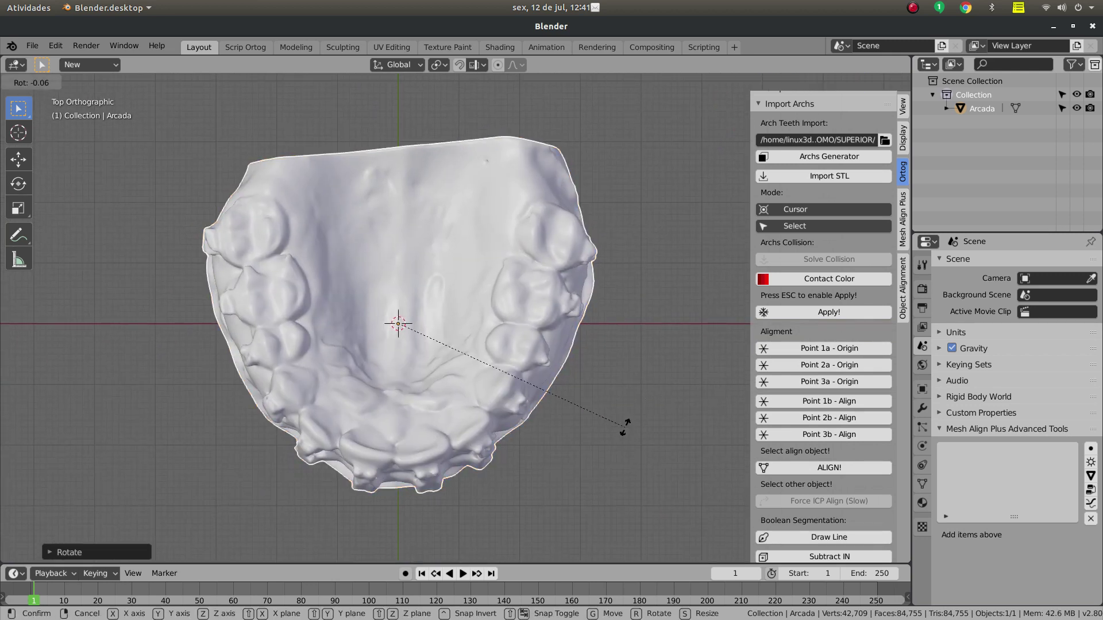
pyautogui.press('x')
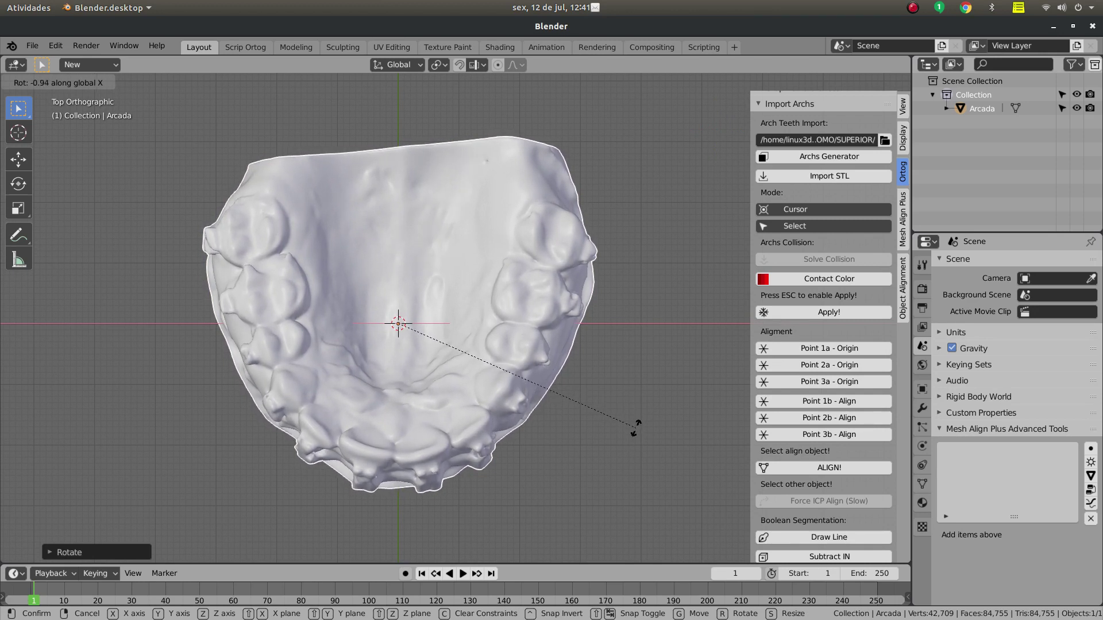
pyautogui.click(636, 428)
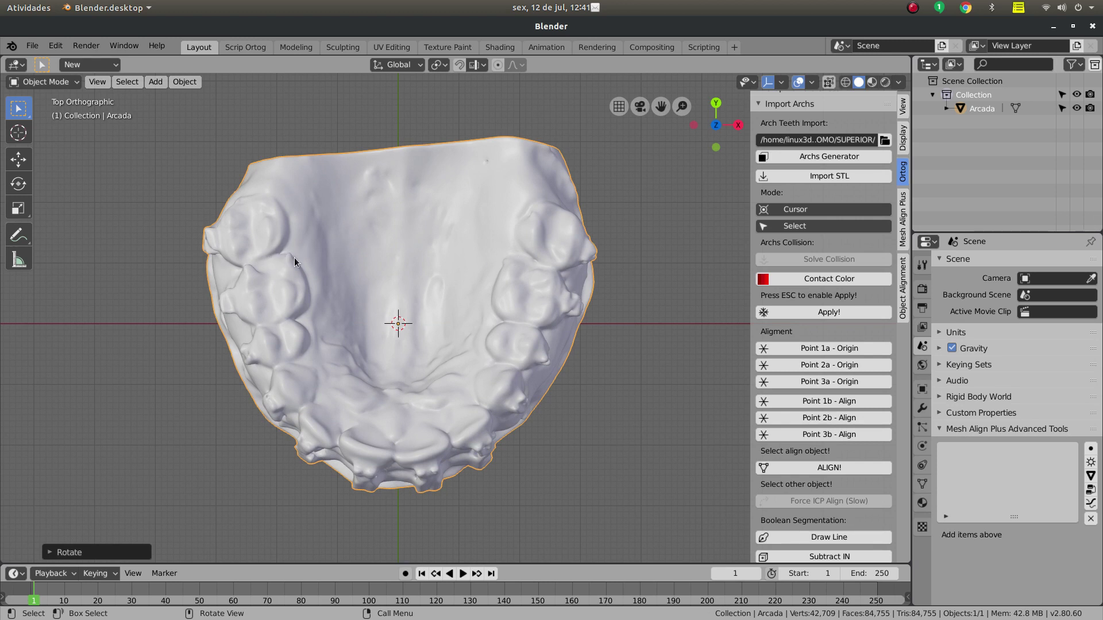
# Draw a closed Simple Cut Segmentation line around the teeth and upper gums in the right view, and cut the arch along it
pyautogui.keyDown('shift'); pyautogui.moveTo(410, 362); pyautogui.dragTo(435, 389, button='middle'); pyautogui.keyUp('shift')
pyautogui.scroll(-1, 427, 373)
pyautogui.press('KP_3')
pyautogui.scroll(2, 427, 363)
pyautogui.scroll(-3, 426, 363)
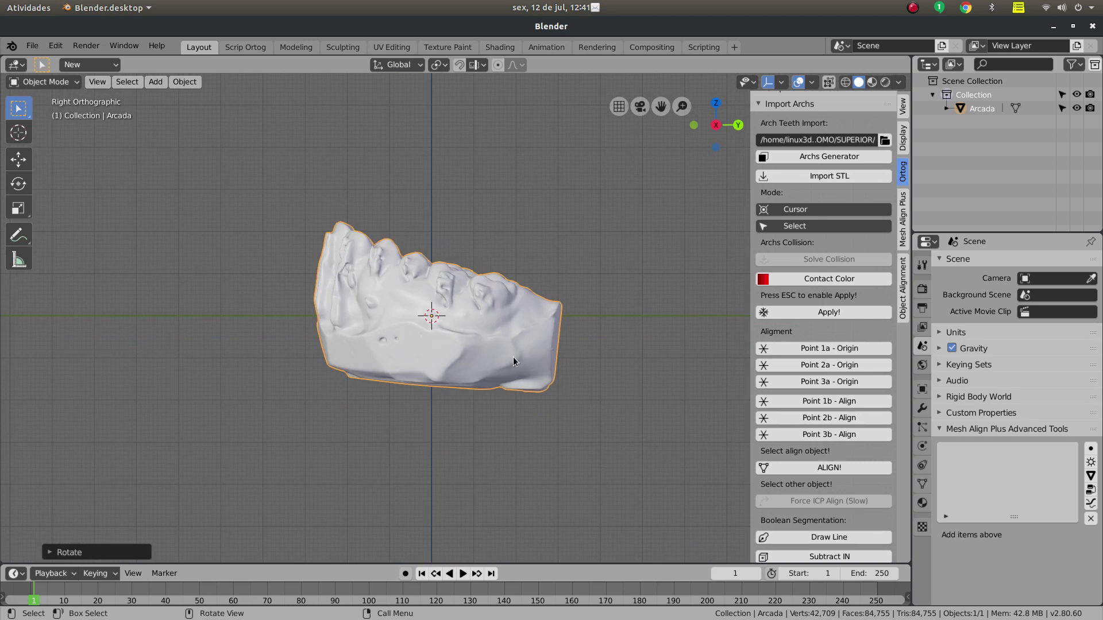
pyautogui.scroll(-8, 811, 413)
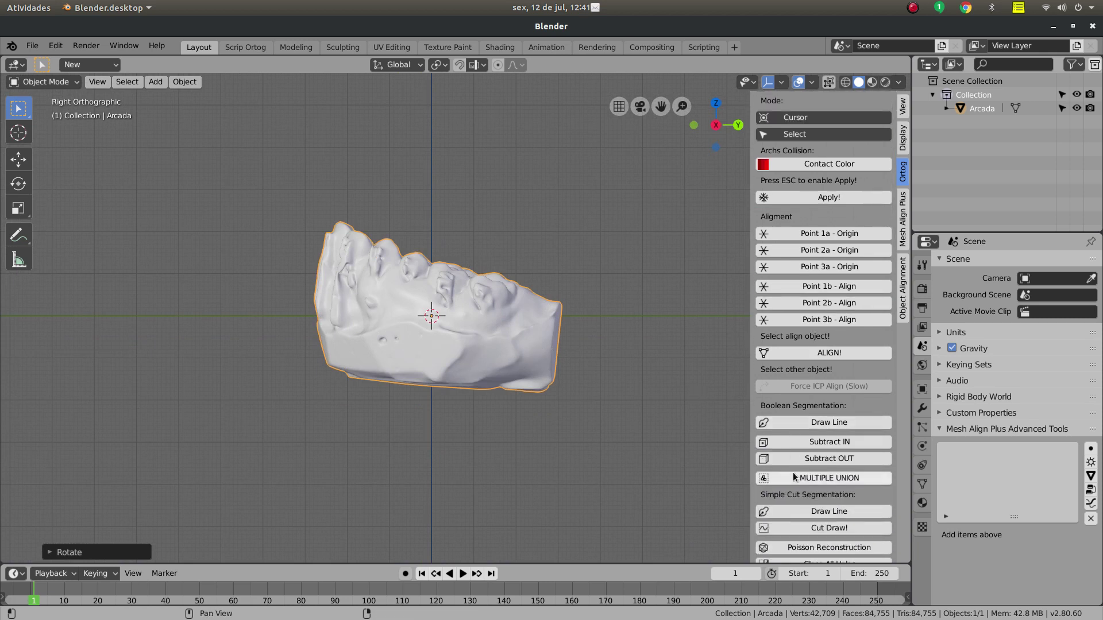
pyautogui.click(800, 442)
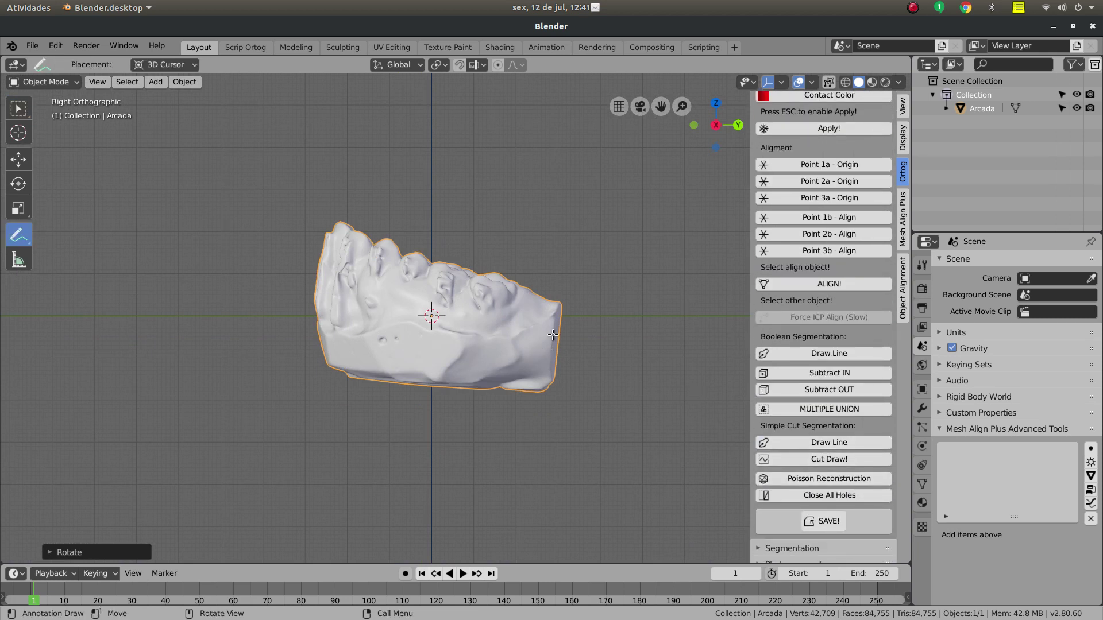
pyautogui.click(552, 292)
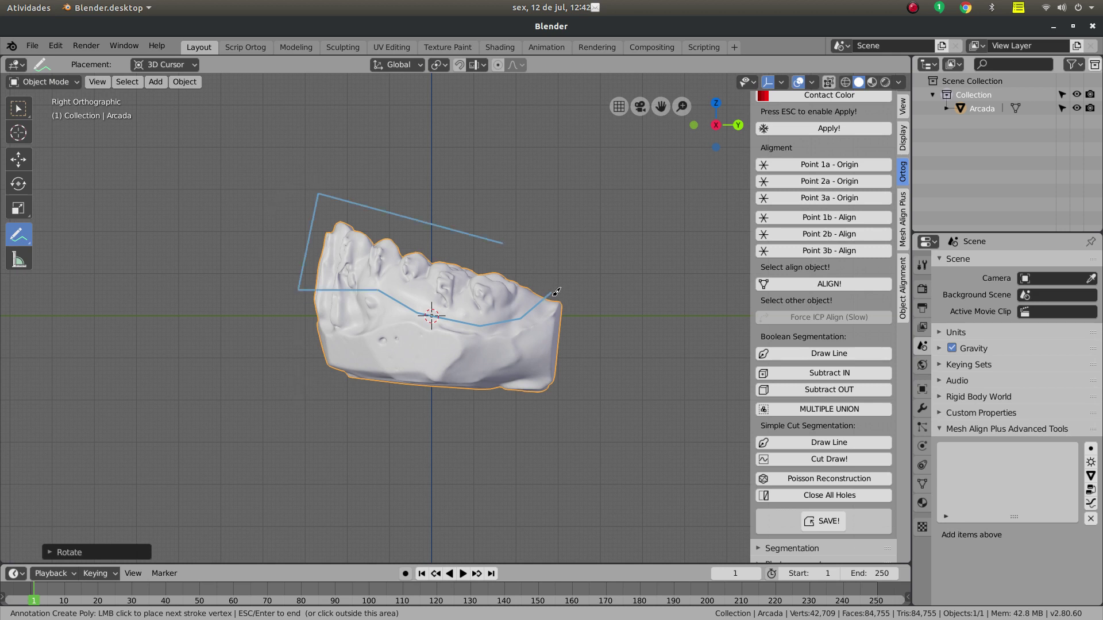
pyautogui.press('Return')
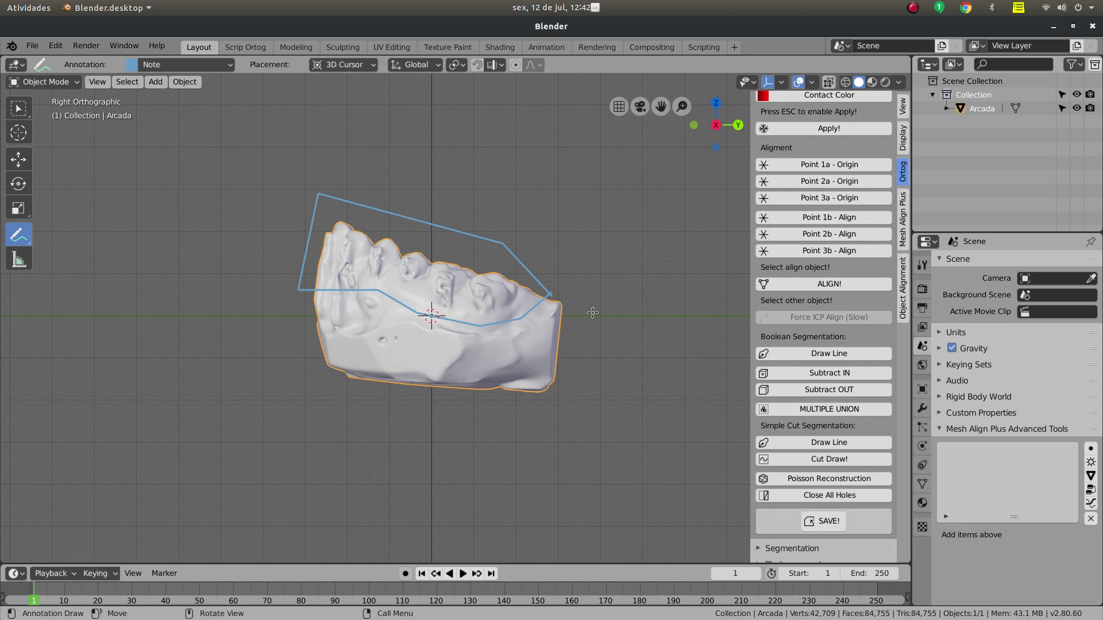
pyautogui.click(829, 459)
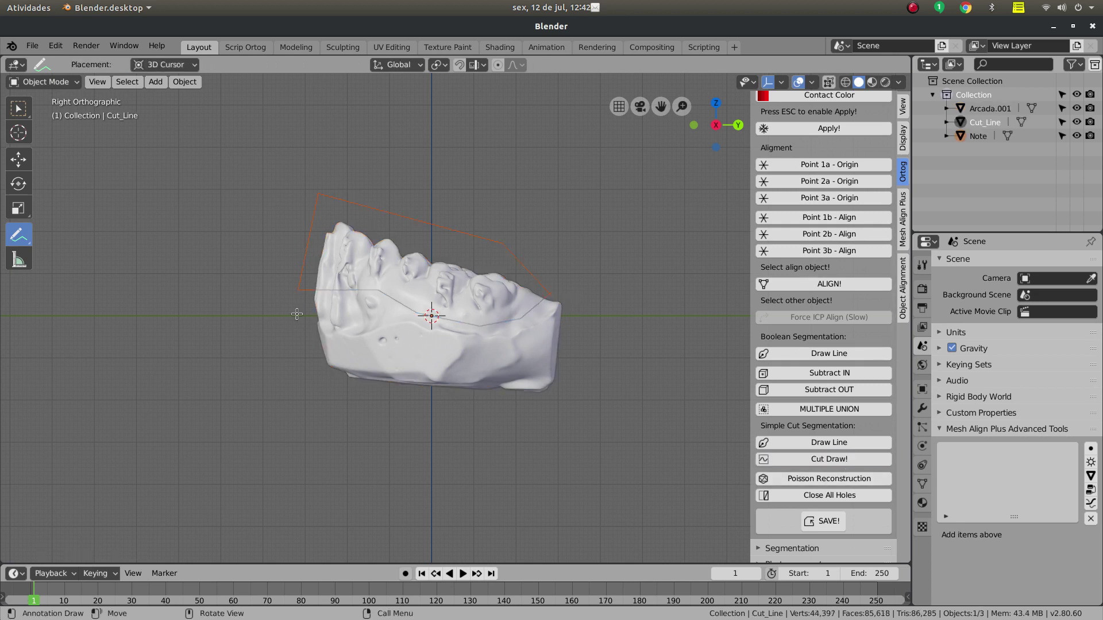
# Delete the Note outline object and the separated lower base Arcada.001
pyautogui.click(27, 114)
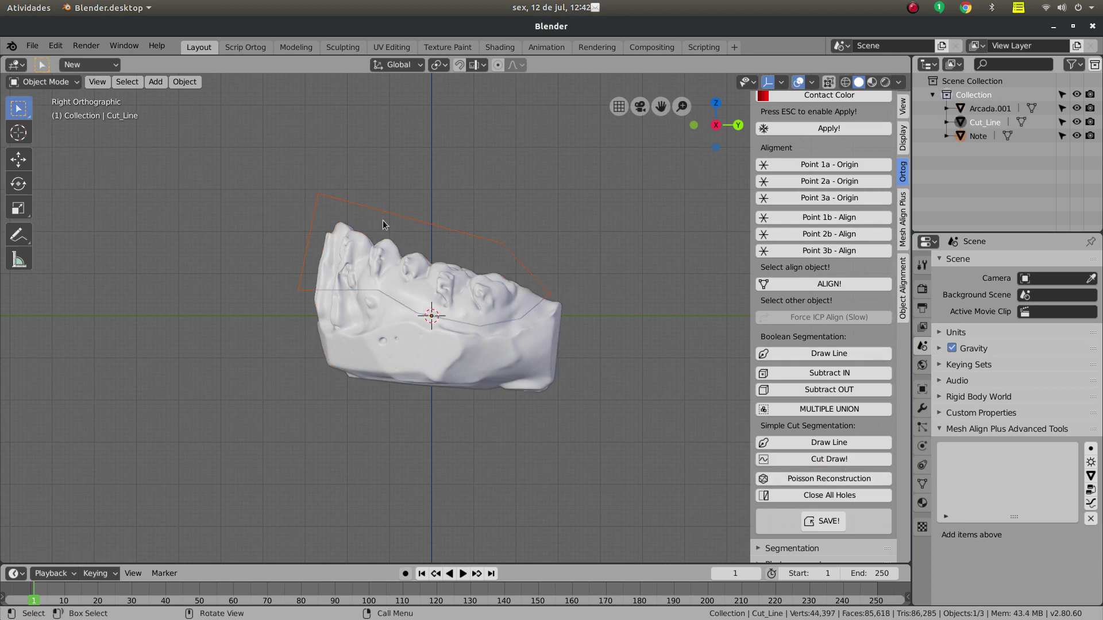
pyautogui.press('x')
pyautogui.click(441, 228)
pyautogui.click(429, 347)
pyautogui.press('x')
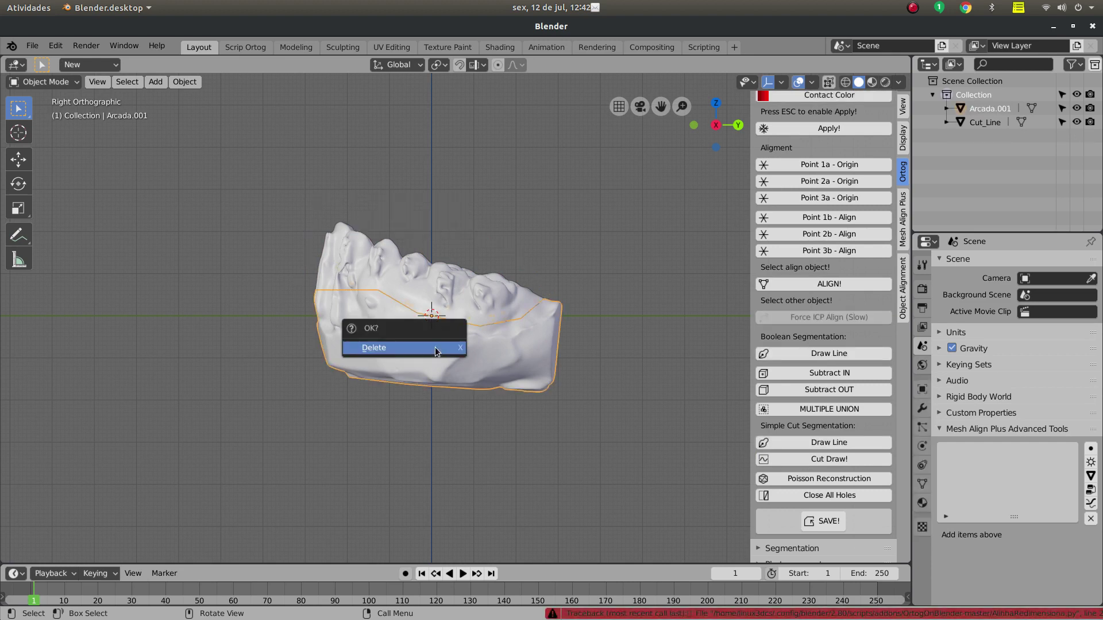
pyautogui.click(437, 346)
# Select the remaining Cut_Line tooth segment in the top view and enter Edit Mode
pyautogui.moveTo(436, 346); pyautogui.dragTo(484, 420, button='middle')
pyautogui.press('KP_7')
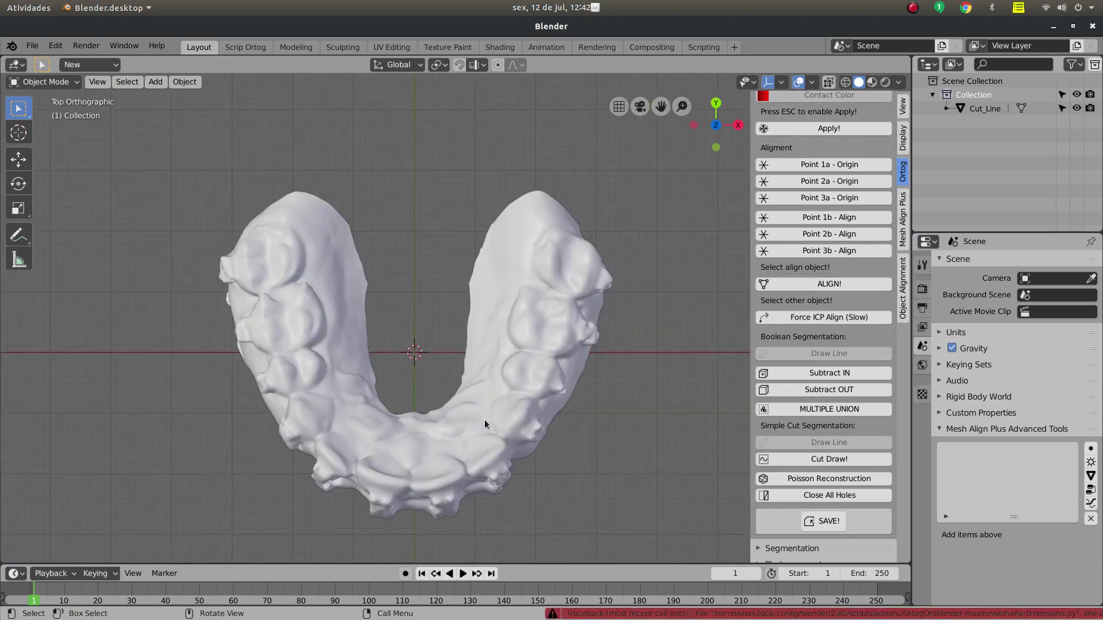
pyautogui.keyDown('shift'); pyautogui.moveTo(508, 378); pyautogui.dragTo(522, 402, button='middle'); pyautogui.keyUp('shift')
pyautogui.scroll(1, 522, 402)
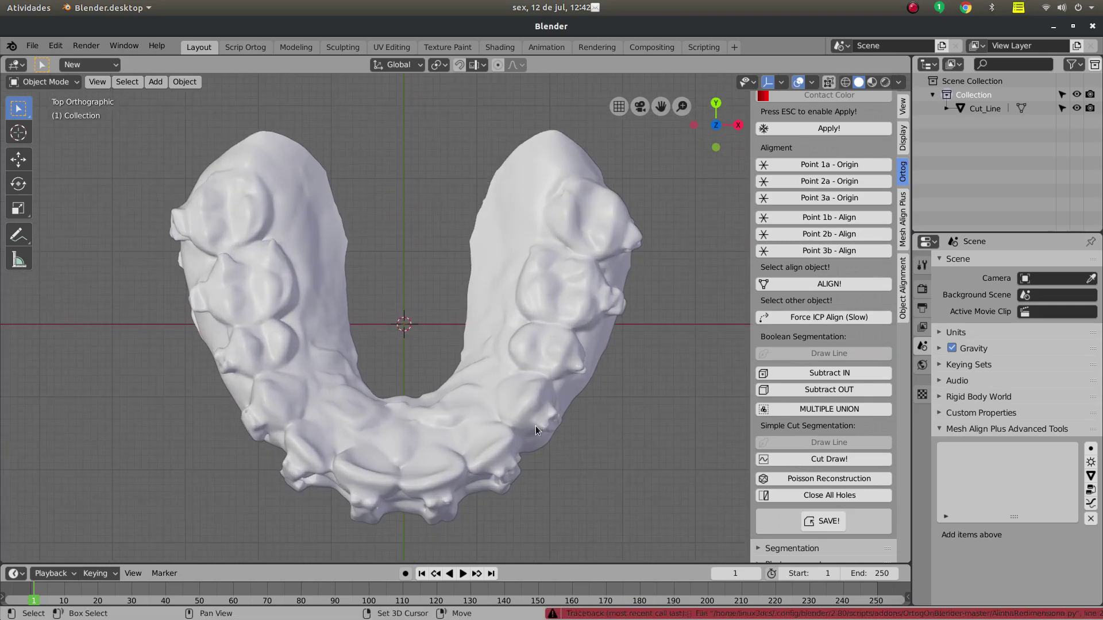
pyautogui.click(530, 419)
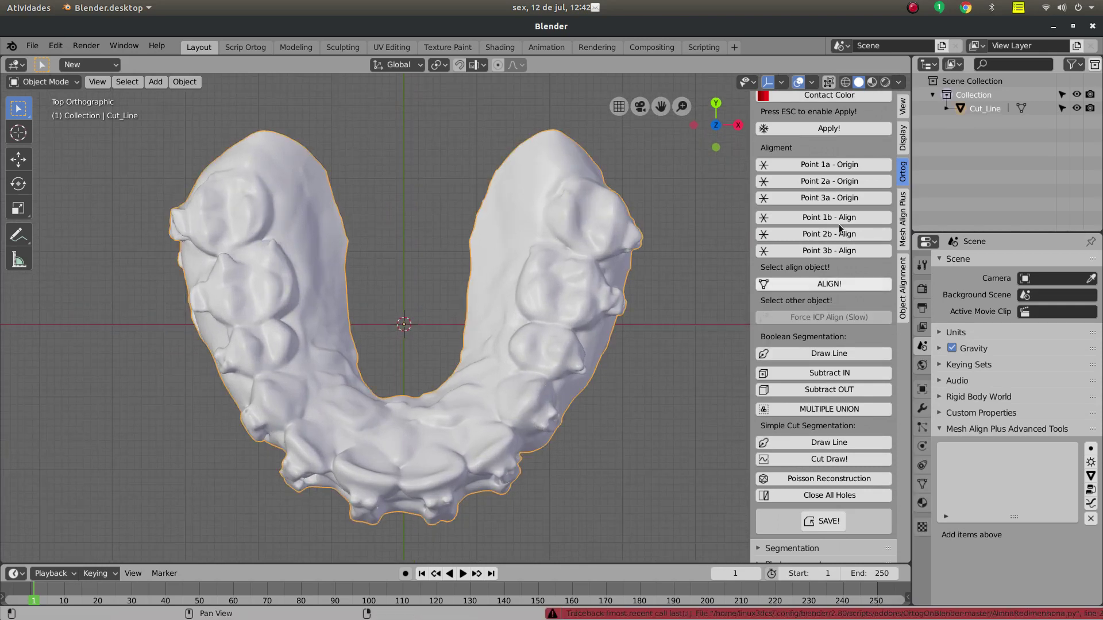
pyautogui.scroll(6, 834, 224)
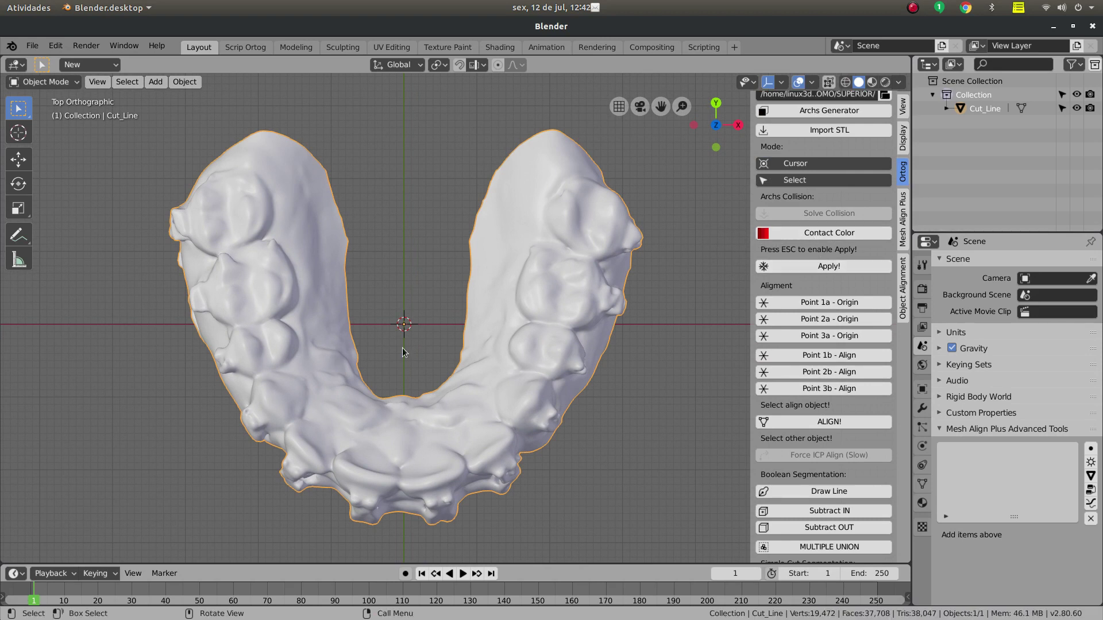
pyautogui.keyDown('shift'); pyautogui.moveTo(465, 421); pyautogui.dragTo(443, 444, button='middle'); pyautogui.keyUp('shift')
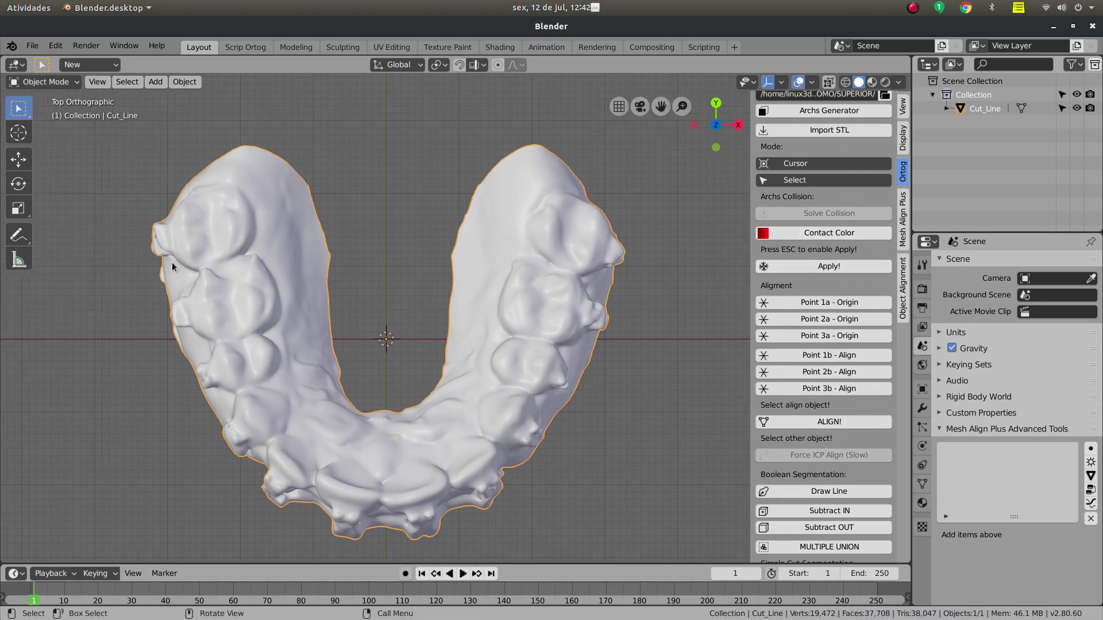
pyautogui.press('Tab')
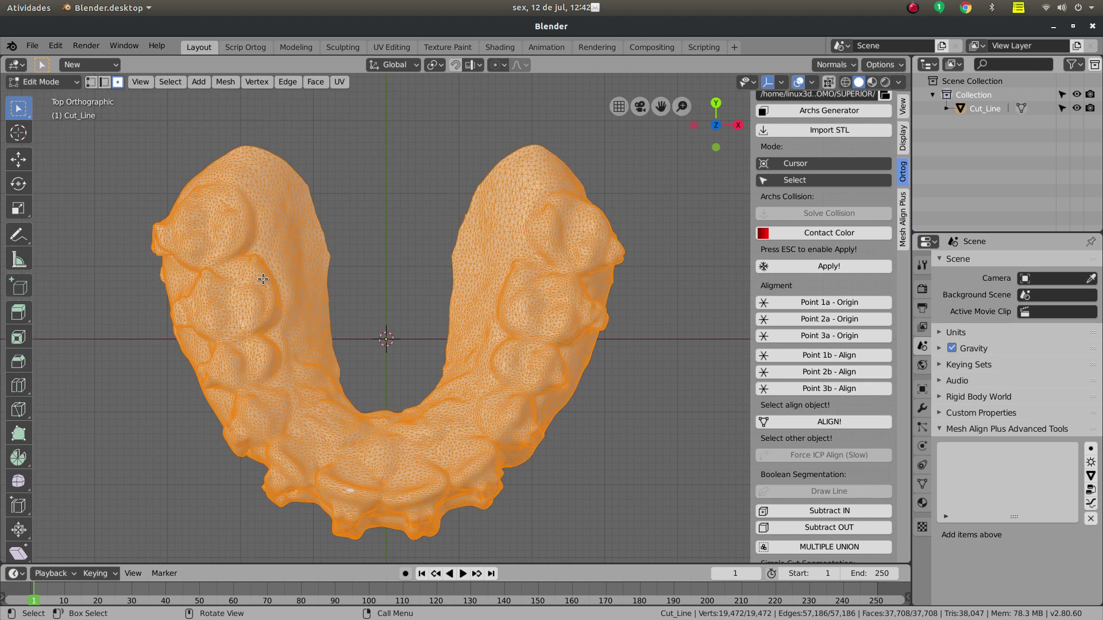
# Clear the mesh selection and circle-select the visible surface of the whole arch in the top view
pyautogui.scroll(3, 293, 321)
pyautogui.scroll(-2, 294, 321)
pyautogui.moveTo(343, 330)
pyautogui.keyDown('shift'); pyautogui.mouseDown(button='middle')
pyautogui.moveTo(306, 328)
pyautogui.moveTo(351, 336)
pyautogui.mouseUp(button='middle'); pyautogui.keyUp('shift')
pyautogui.scroll(1, 325, 322)
pyautogui.hotkey('alt', 'a')
pyautogui.scroll(-1, 334, 329)
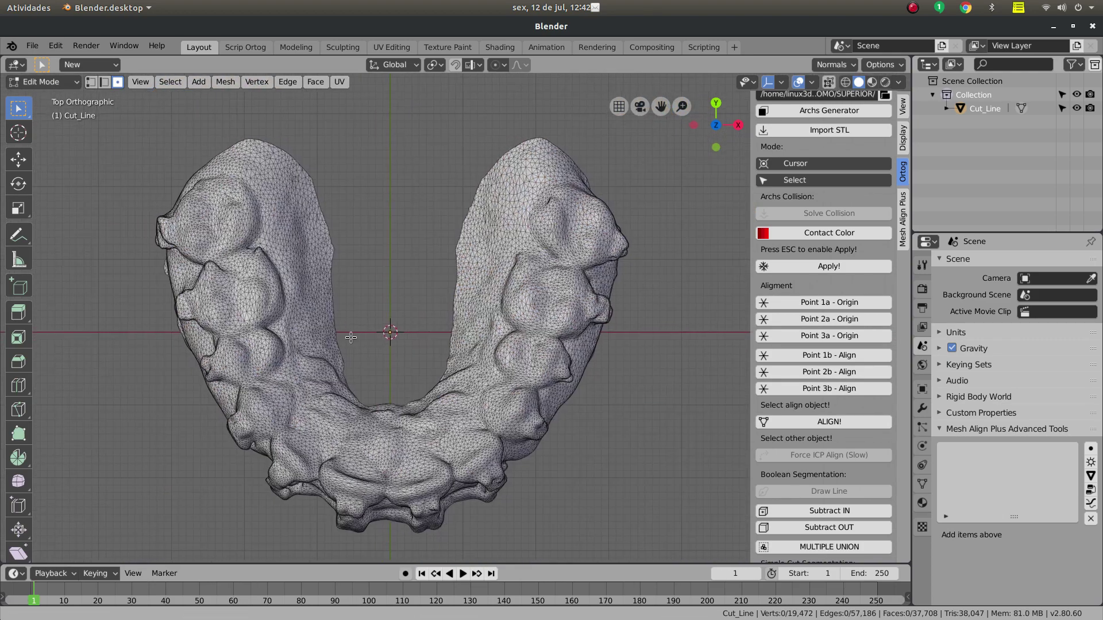
pyautogui.press('c')
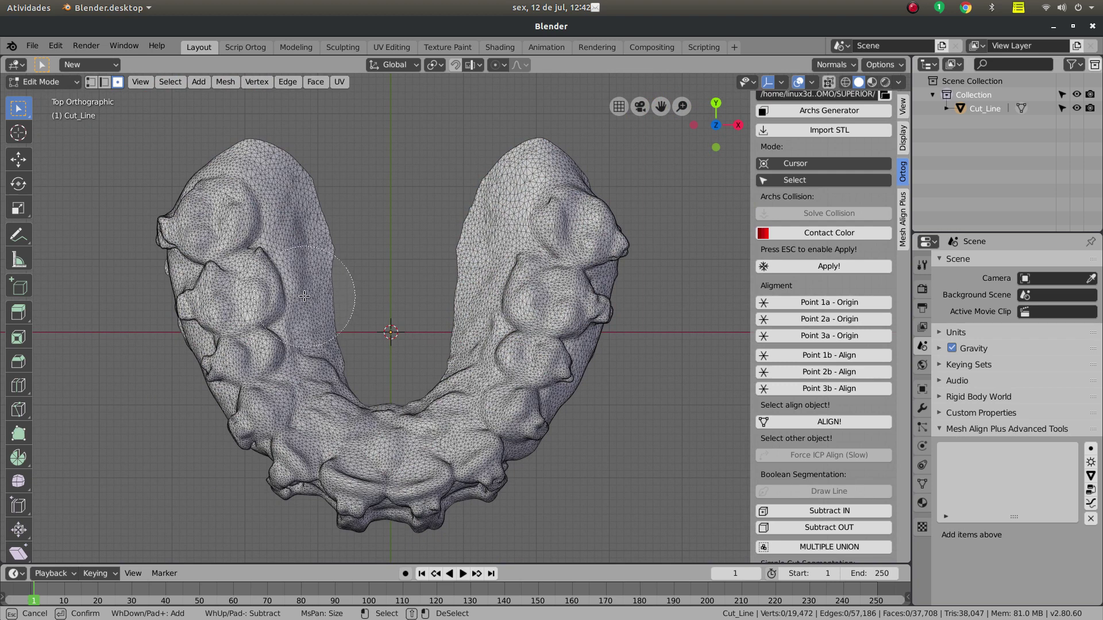
pyautogui.scroll(-8, 304, 295)
pyautogui.click(230, 274)
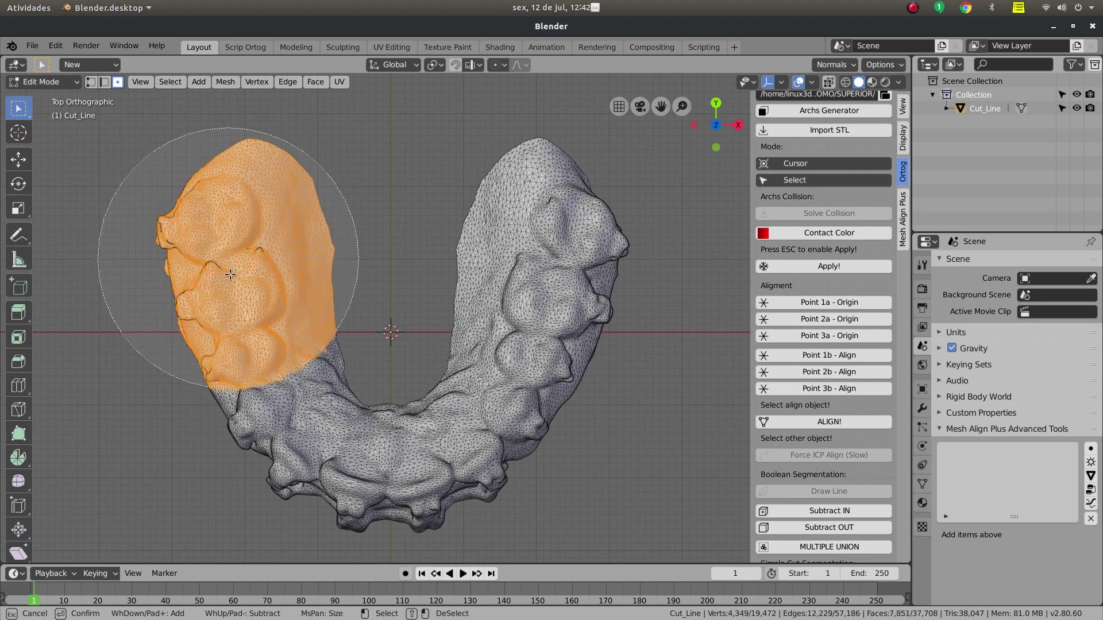
pyautogui.moveTo(229, 274)
pyautogui.mouseDown()
pyautogui.moveTo(276, 394)
pyautogui.moveTo(402, 394)
pyautogui.moveTo(485, 359)
pyautogui.moveTo(529, 299)
pyautogui.mouseUp()
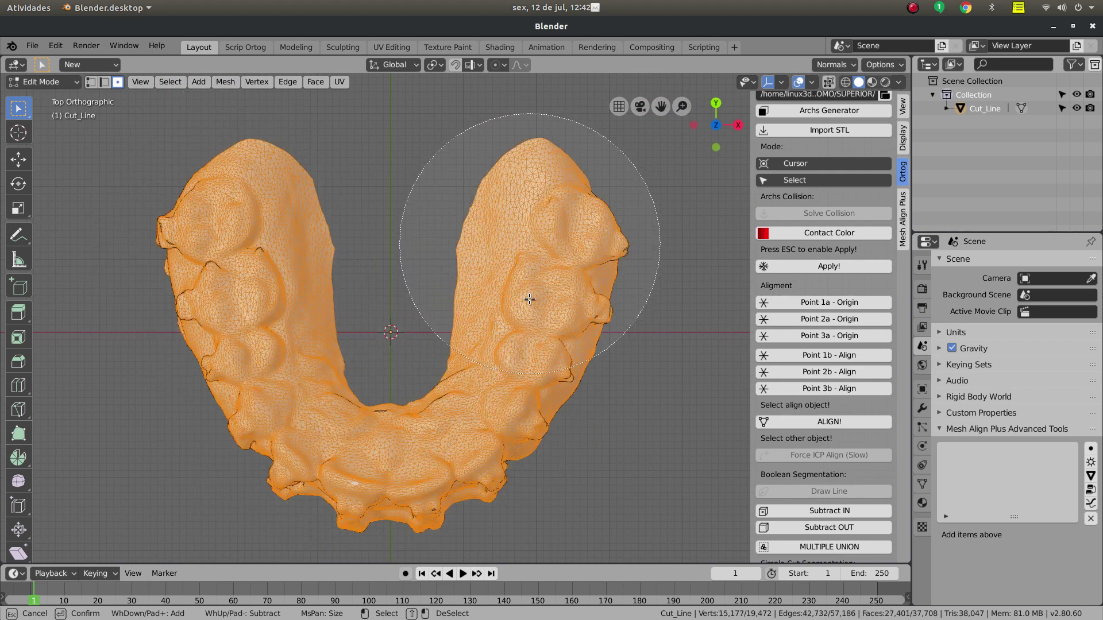
pyautogui.press('Escape')
# Add the missed vertices around the left molars to the selection with Circle Select
pyautogui.scroll(3, 241, 270)
pyautogui.keyDown('shift'); pyautogui.moveTo(127, 293); pyautogui.dragTo(509, 413, button='middle'); pyautogui.keyUp('shift')
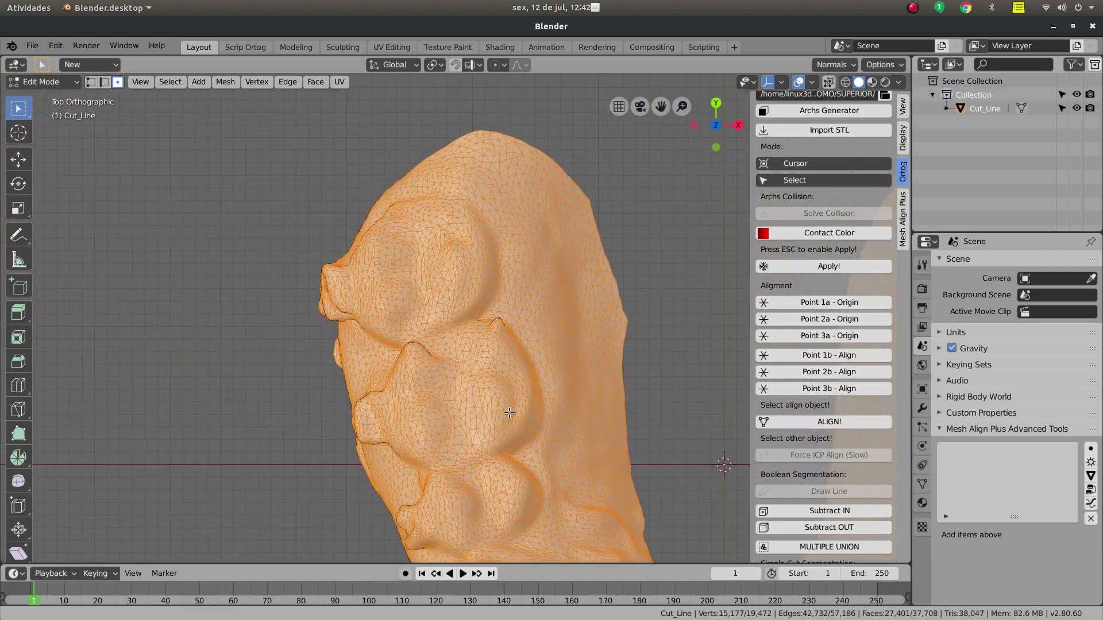
pyautogui.scroll(2, 509, 412)
pyautogui.keyDown('shift'); pyautogui.moveTo(433, 386); pyautogui.dragTo(320, 395, button='middle'); pyautogui.keyUp('shift')
pyautogui.scroll(-2, 401, 396)
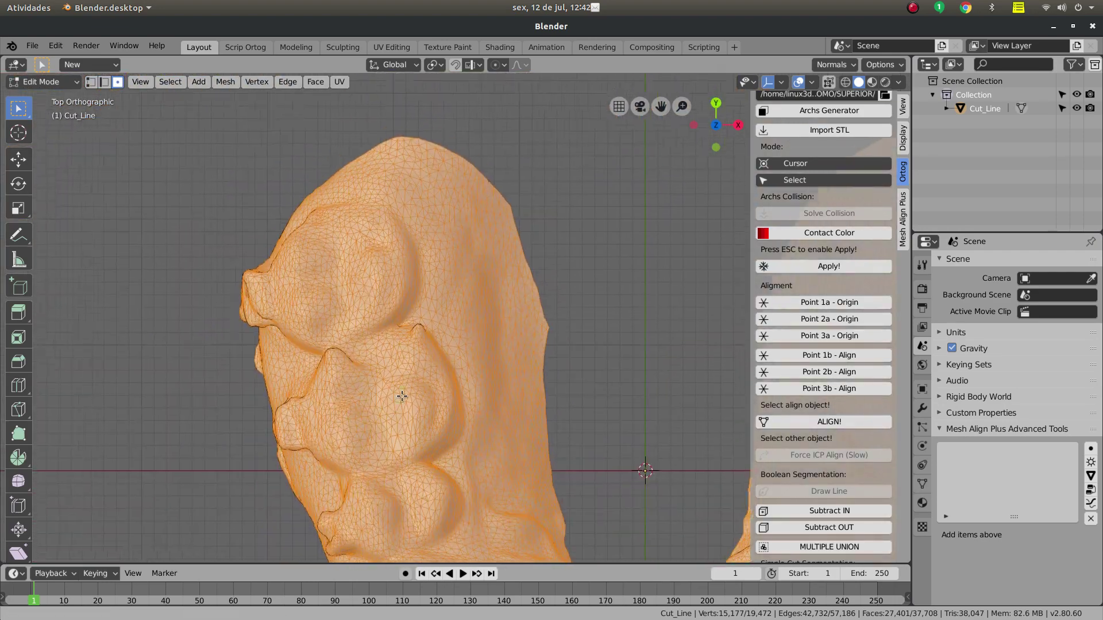
pyautogui.keyDown('shift'); pyautogui.moveTo(402, 396); pyautogui.dragTo(394, 382, button='middle'); pyautogui.keyUp('shift')
pyautogui.press('c')
pyautogui.moveTo(433, 284)
pyautogui.mouseDown()
pyautogui.moveTo(333, 299)
pyautogui.moveTo(377, 382)
pyautogui.mouseUp()
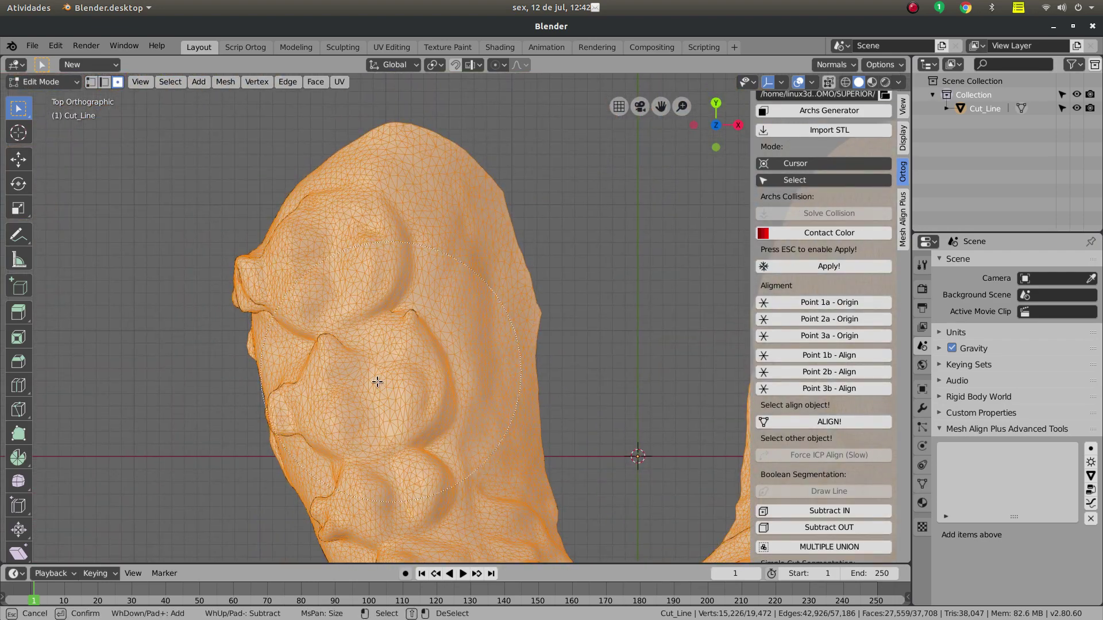
pyautogui.press('Escape')
# Extend the circle selection over the left premolars and canine toward the front teeth
pyautogui.scroll(-2, 387, 401)
pyautogui.keyDown('shift'); pyautogui.moveTo(411, 402); pyautogui.dragTo(352, 256, button='middle'); pyautogui.keyUp('shift')
pyautogui.scroll(3, 352, 256)
pyautogui.keyDown('shift'); pyautogui.moveTo(375, 321); pyautogui.dragTo(345, 261, button='middle'); pyautogui.keyUp('shift')
pyautogui.scroll(1, 345, 261)
pyautogui.press('c')
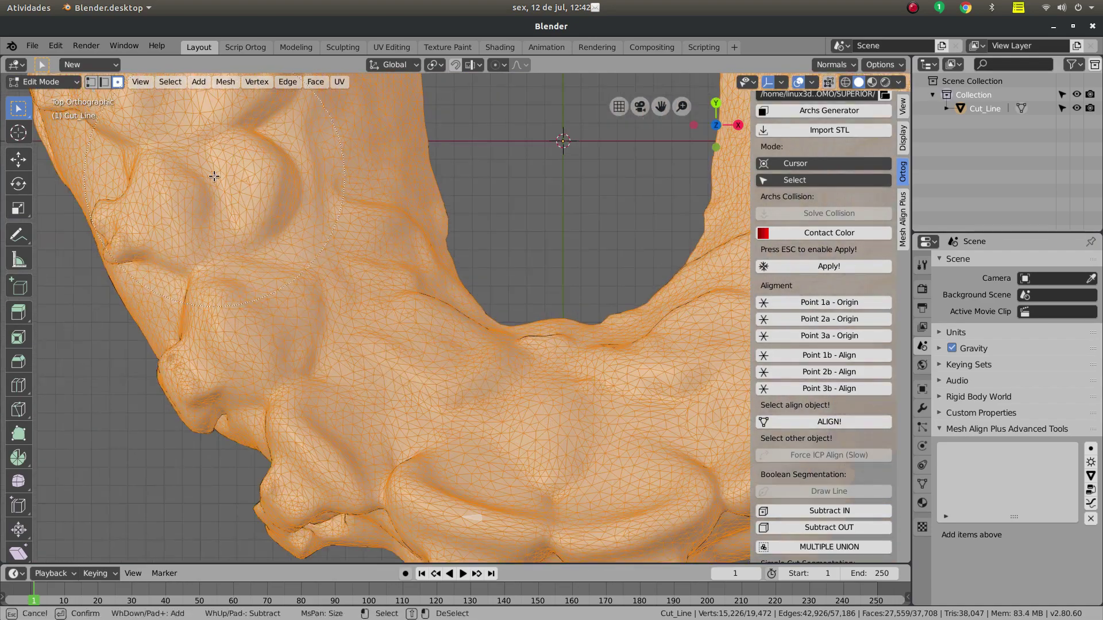
pyautogui.moveTo(214, 176)
pyautogui.mouseDown()
pyautogui.moveTo(362, 364)
pyautogui.moveTo(522, 446)
pyautogui.moveTo(475, 400)
pyautogui.mouseUp()
pyautogui.press('Escape')
# Circle-select the missed vertices across the incisors and the front of the palate
pyautogui.scroll(-2, 475, 400)
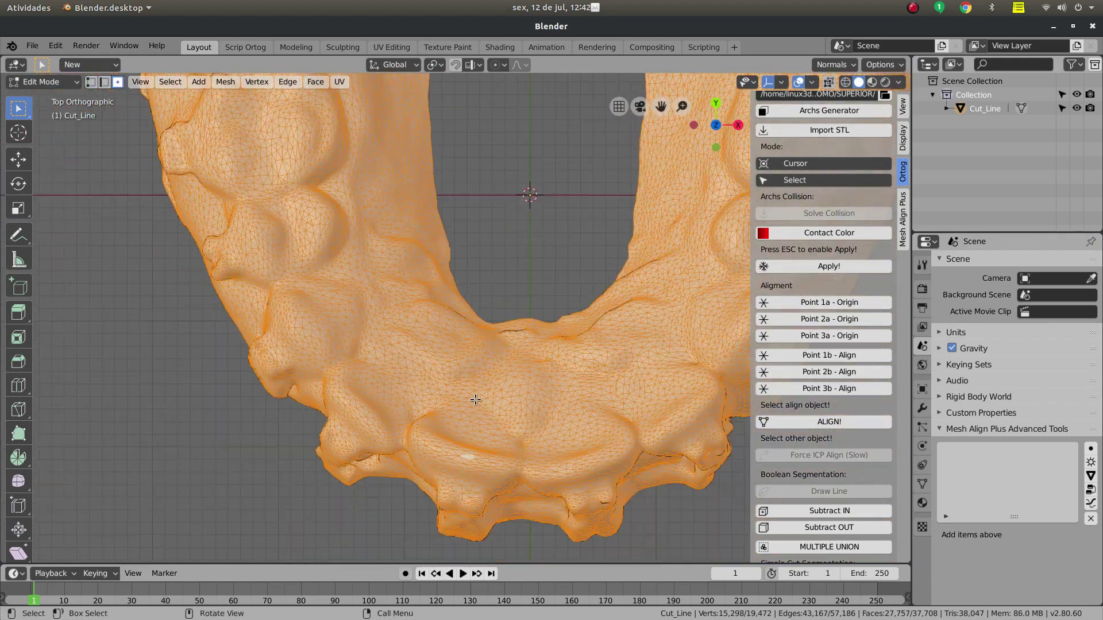
pyautogui.keyDown('shift'); pyautogui.moveTo(475, 400); pyautogui.dragTo(342, 326, button='middle'); pyautogui.keyUp('shift')
pyautogui.scroll(2, 328, 336)
pyautogui.press('c')
pyautogui.moveTo(346, 396); pyautogui.dragTo(520, 409)
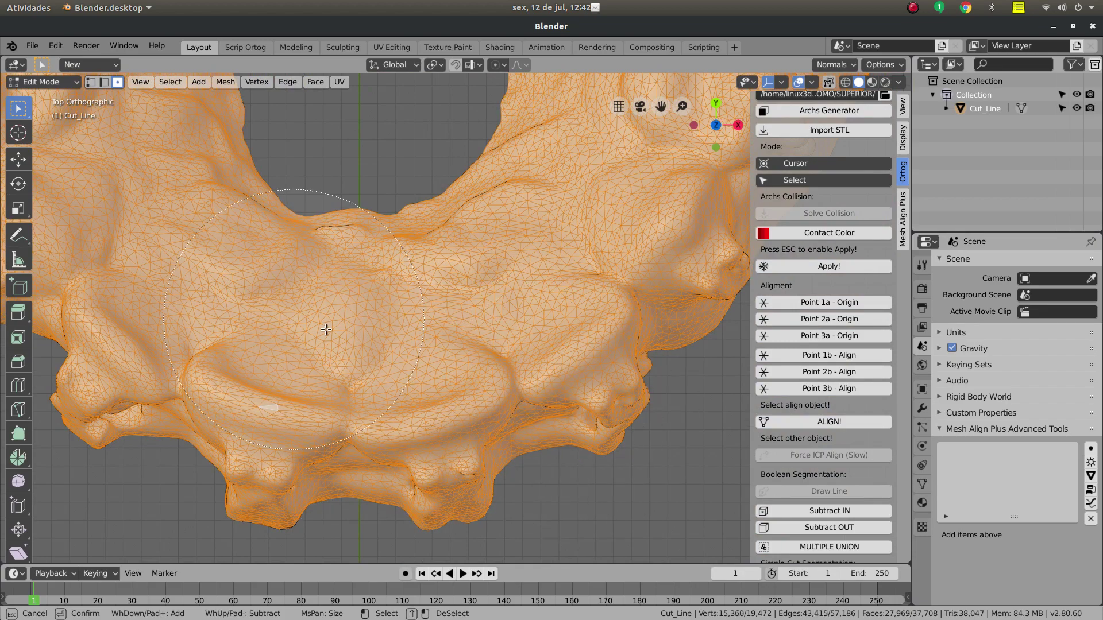
pyautogui.moveTo(326, 330)
pyautogui.mouseDown()
pyautogui.moveTo(628, 339)
pyautogui.moveTo(642, 259)
pyautogui.mouseUp()
pyautogui.press('Escape')
pyautogui.scroll(-1, 588, 214)
# Circle-select the remaining missed vertices along the right premolars and molars
pyautogui.keyDown('shift'); pyautogui.moveTo(583, 187); pyautogui.dragTo(420, 412, button='middle'); pyautogui.keyUp('shift')
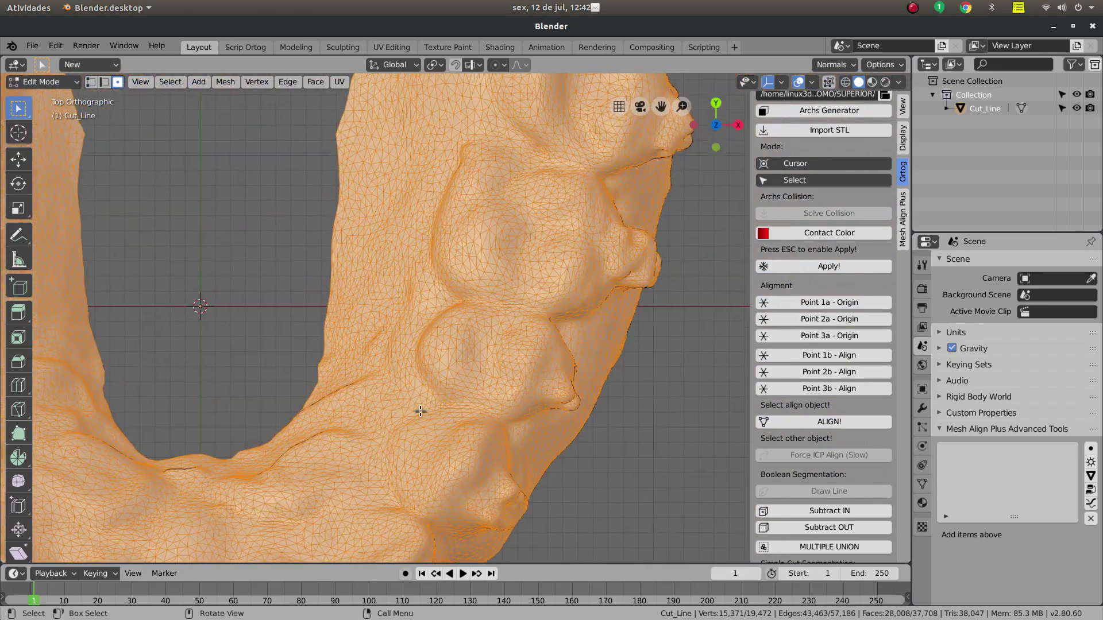
pyautogui.press('c')
pyautogui.moveTo(339, 397)
pyautogui.mouseDown()
pyautogui.moveTo(540, 259)
pyautogui.moveTo(571, 215)
pyautogui.mouseUp()
pyautogui.press('Escape')
pyautogui.keyDown('shift'); pyautogui.moveTo(516, 293); pyautogui.dragTo(492, 504, button='middle'); pyautogui.keyUp('shift')
pyautogui.press('c')
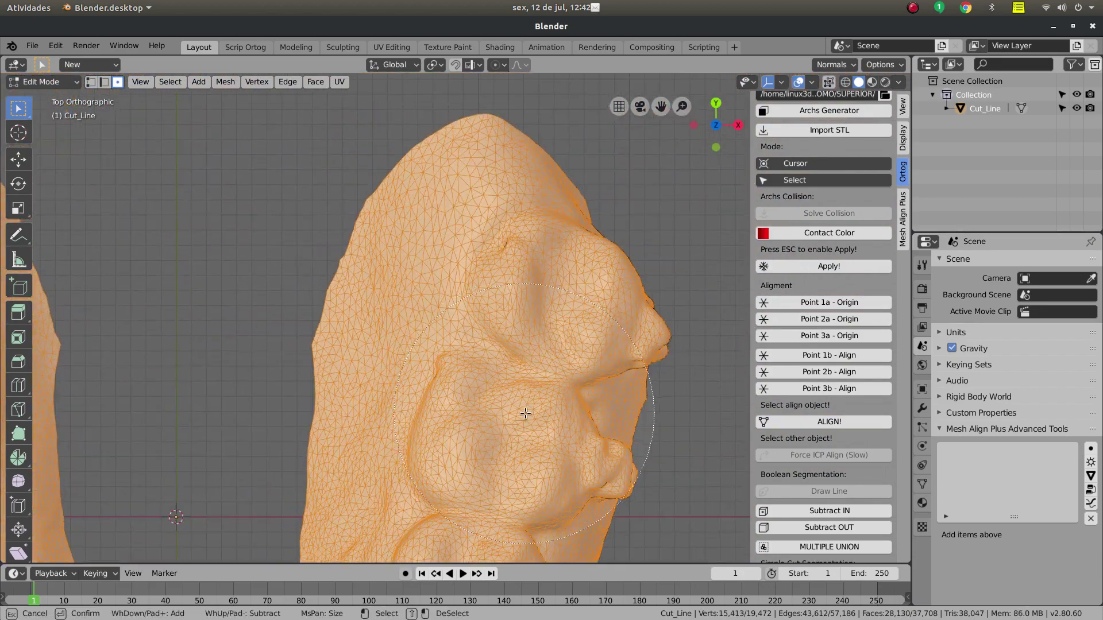
pyautogui.moveTo(525, 413)
pyautogui.mouseDown()
pyautogui.moveTo(584, 325)
pyautogui.moveTo(469, 240)
pyautogui.mouseUp()
pyautogui.press('Escape')
# Examine the unselected undercut areas on the outer side of the teeth from the front
pyautogui.scroll(-4, 466, 276)
pyautogui.moveTo(460, 359)
pyautogui.keyDown('shift'); pyautogui.mouseDown(button='middle')
pyautogui.moveTo(494, 279)
pyautogui.moveTo(547, 280)
pyautogui.mouseUp(button='middle'); pyautogui.keyUp('shift')
pyautogui.press('KP_1')
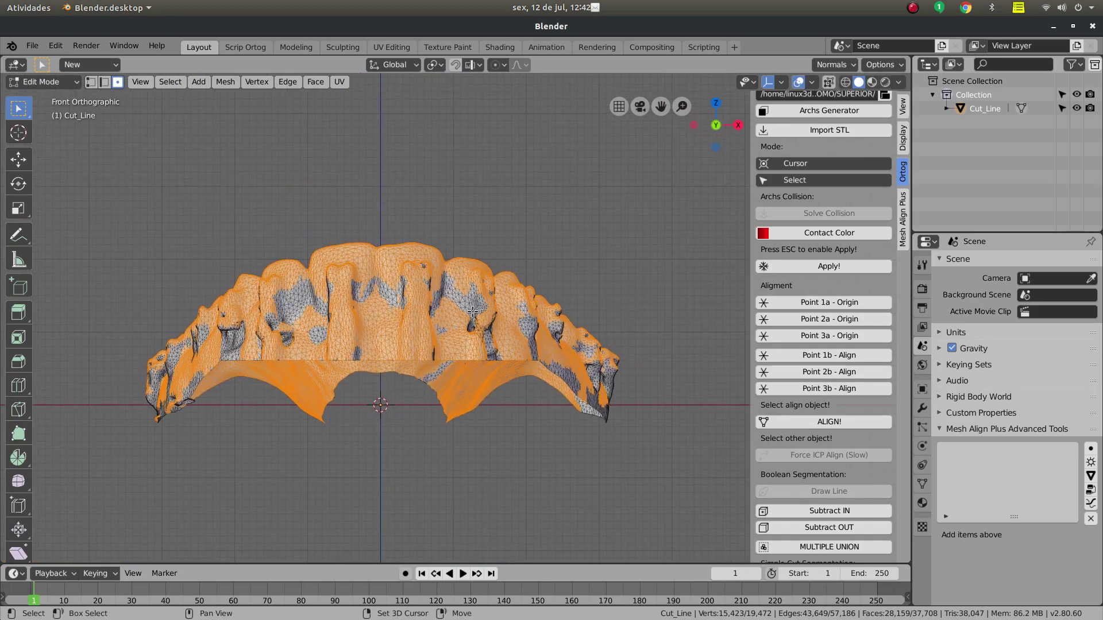
pyautogui.scroll(2, 464, 272)
pyautogui.scroll(-2, 299, 320)
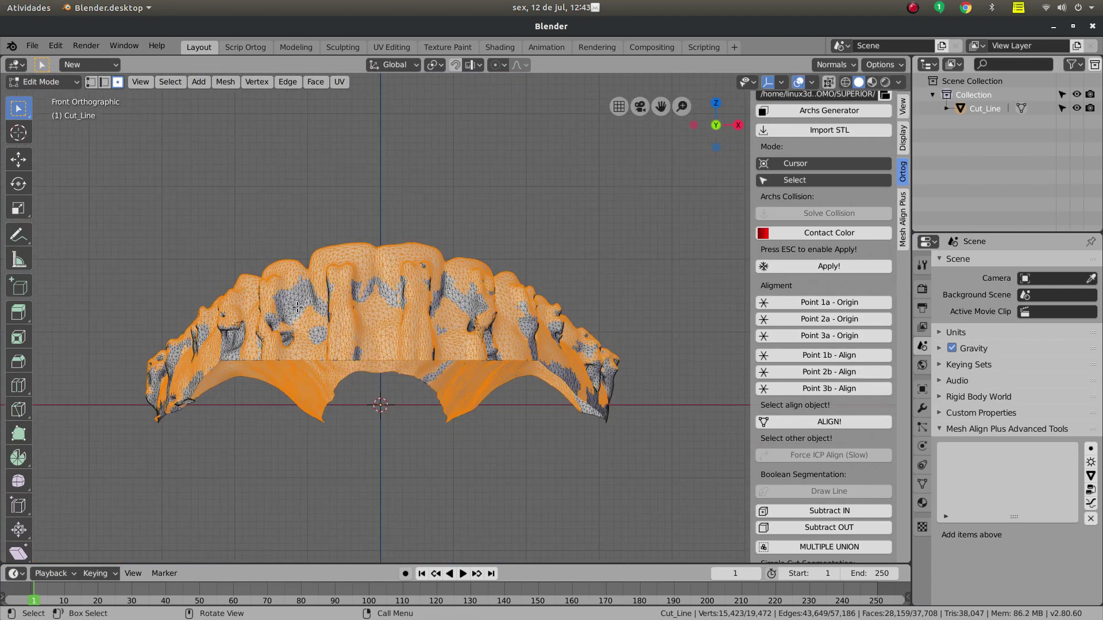
pyautogui.moveTo(301, 309); pyautogui.dragTo(496, 377, button='middle')
pyautogui.scroll(6, 496, 376)
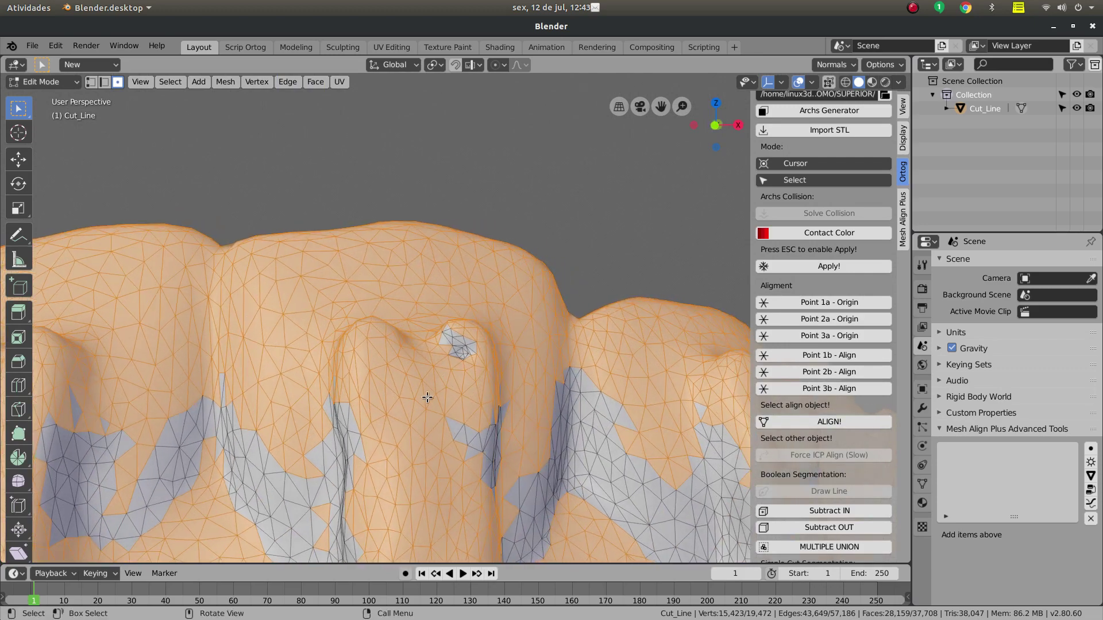
pyautogui.scroll(2, 447, 296)
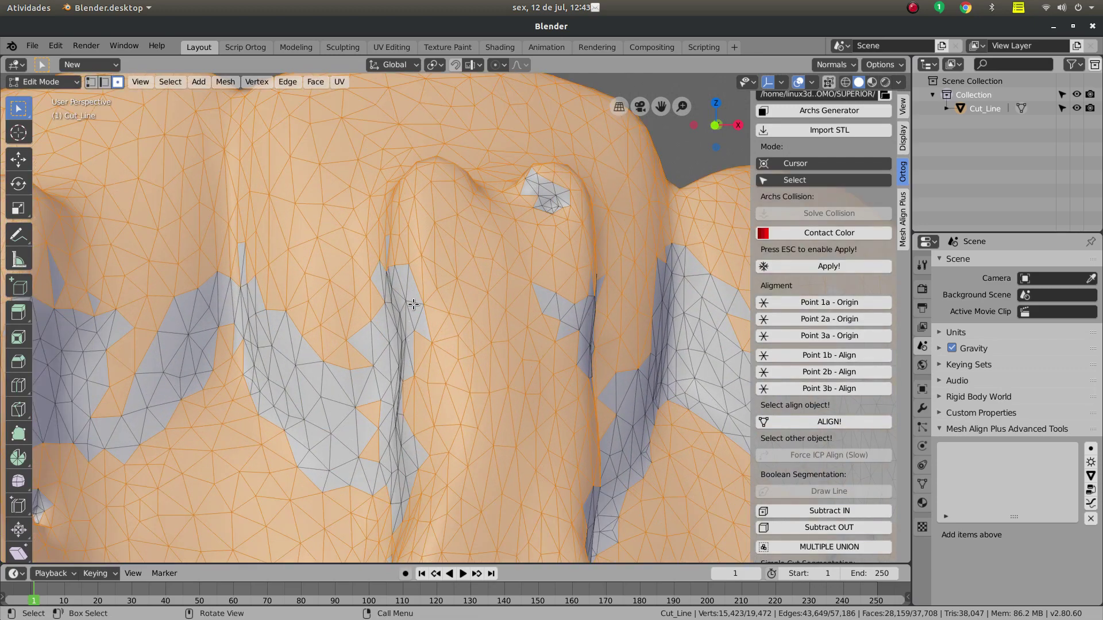
pyautogui.scroll(-5, 378, 402)
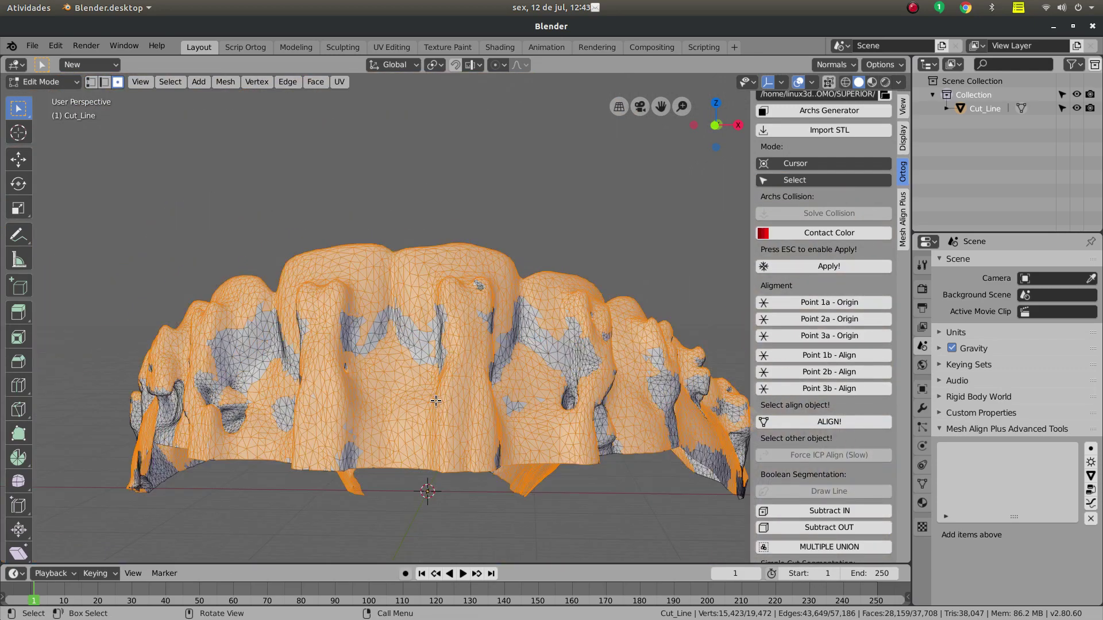
pyautogui.moveTo(378, 402); pyautogui.dragTo(417, 415, button='middle')
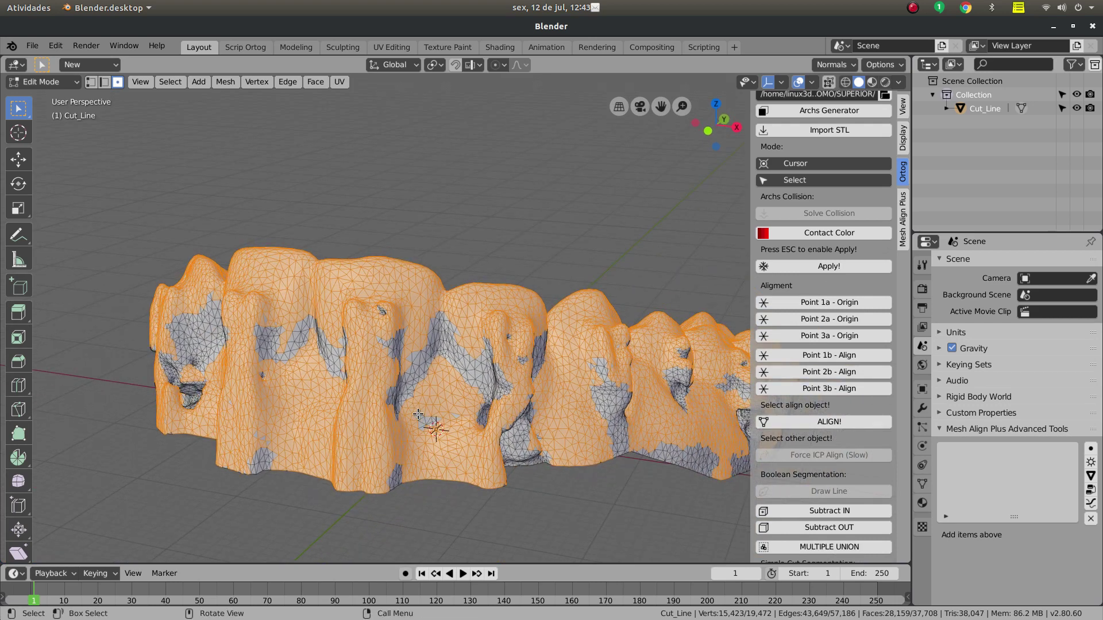
# Separate the selected surface into its own object and return to Object Mode
pyautogui.press('p')
pyautogui.click(422, 418)
pyautogui.press('Tab')
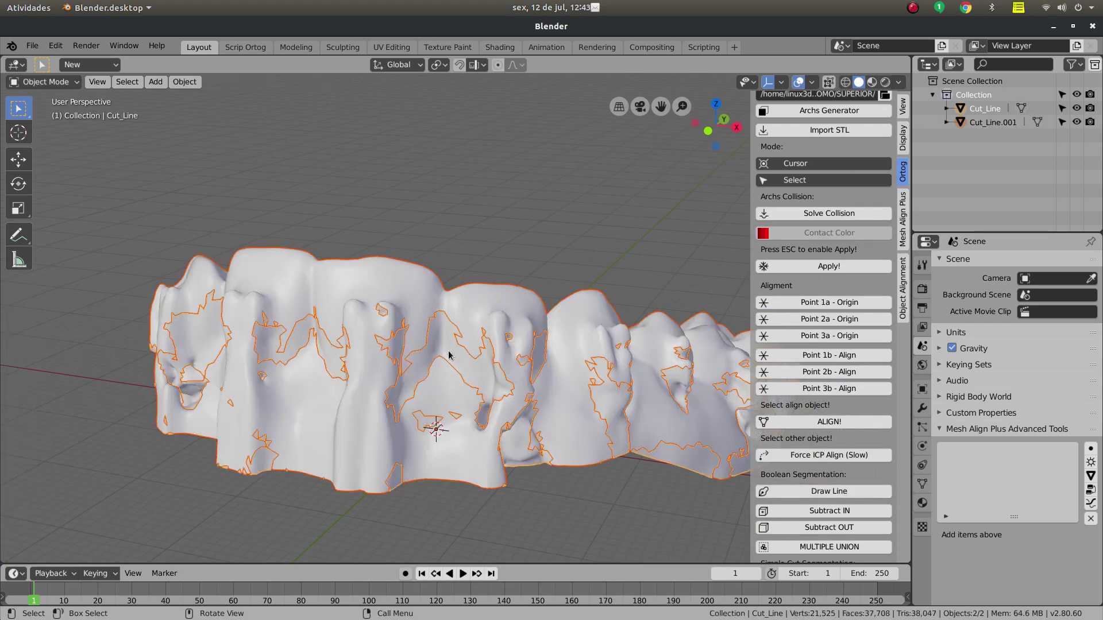
# Select the leftover undercut piece Cut_Line and hide it in the viewport
pyautogui.click(448, 355)
pyautogui.scroll(-3, 465, 381)
pyautogui.moveTo(465, 382); pyautogui.dragTo(466, 411, button='middle')
pyautogui.press('x')
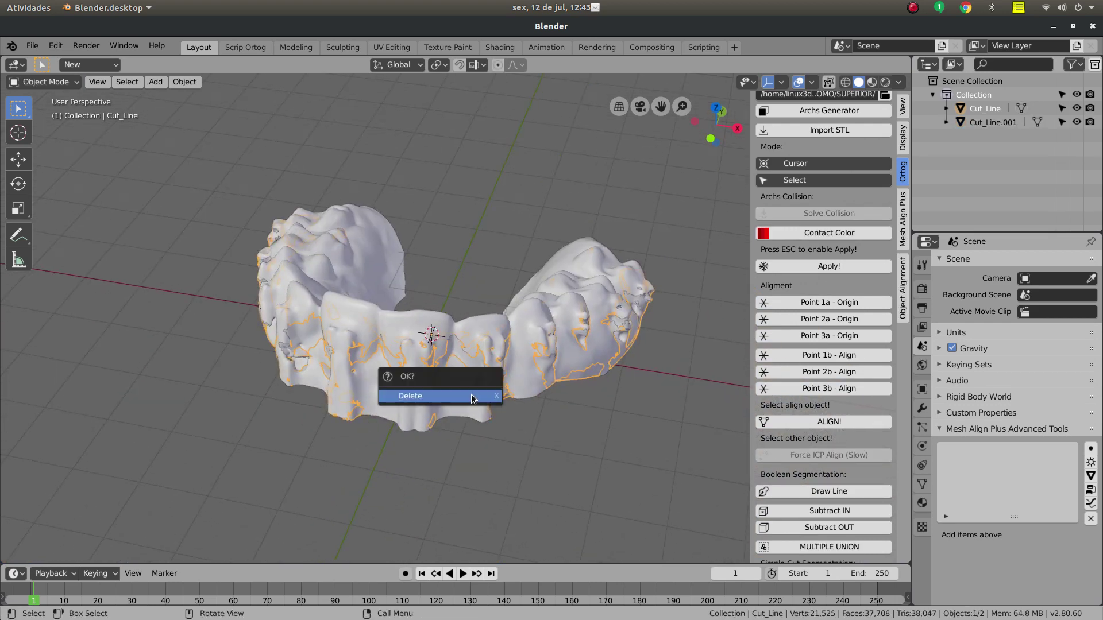
pyautogui.click(1078, 122)
pyautogui.click(1078, 122)
pyautogui.click(1078, 108)
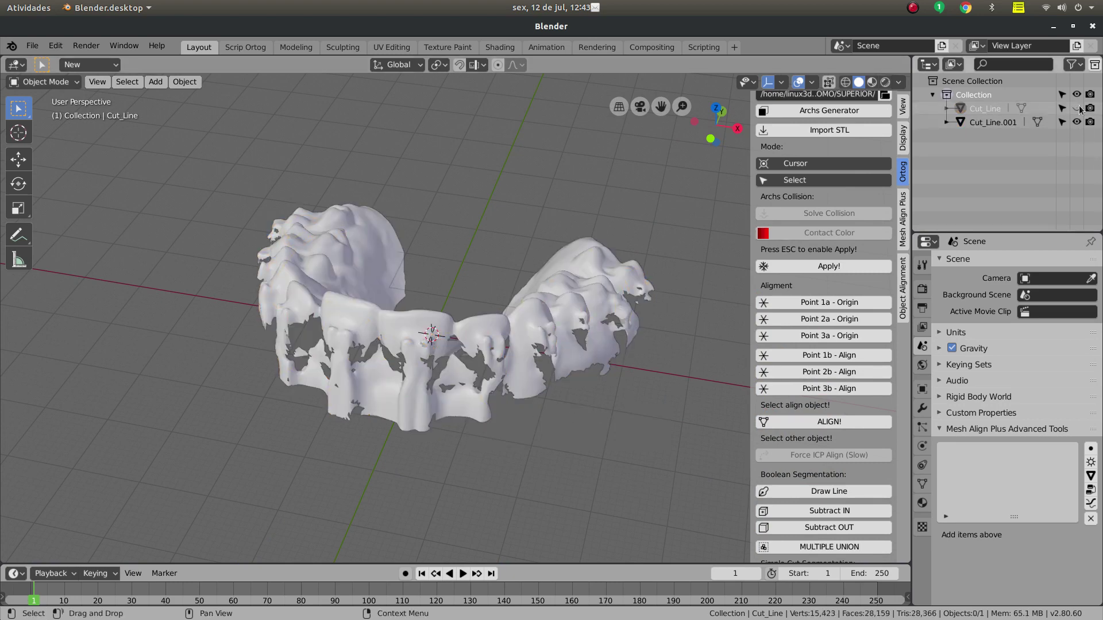
# Select Cut_Line.001 and place the 3D cursor above the front teeth in the right view
pyautogui.moveTo(498, 343); pyautogui.dragTo(456, 339, button='middle')
pyautogui.click(484, 360)
pyautogui.press('KP_7')
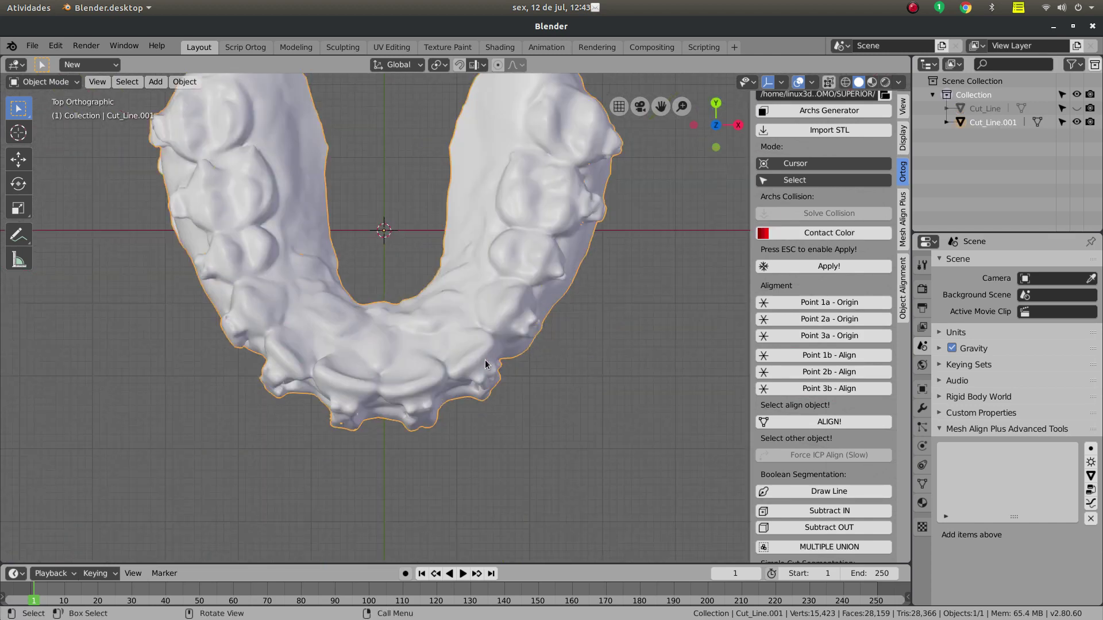
pyautogui.scroll(-2, 390, 402)
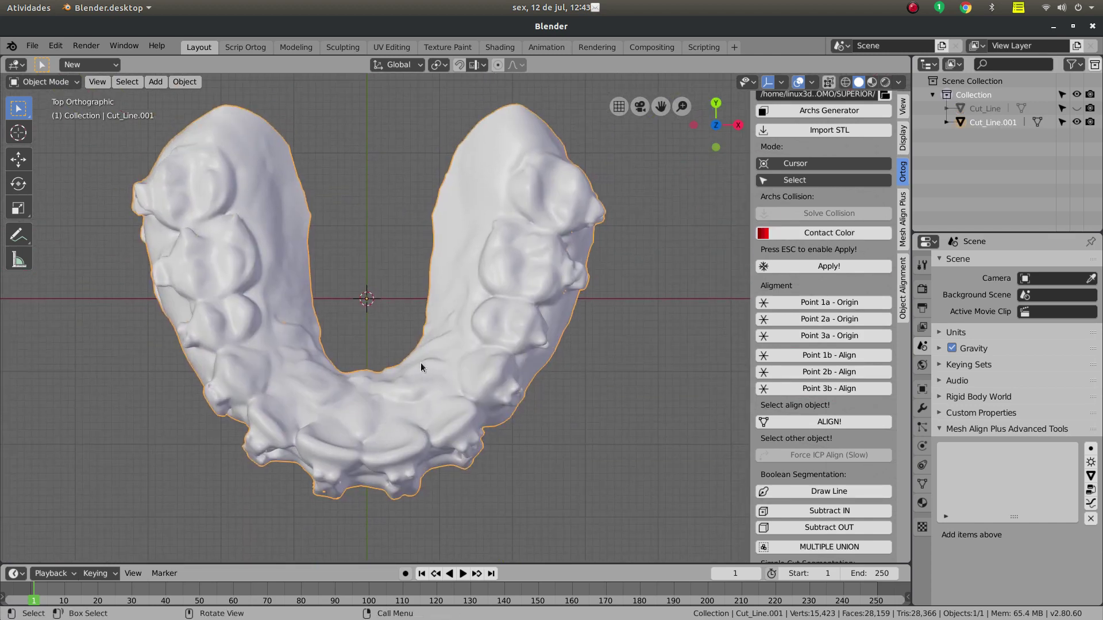
pyautogui.press('KP_3')
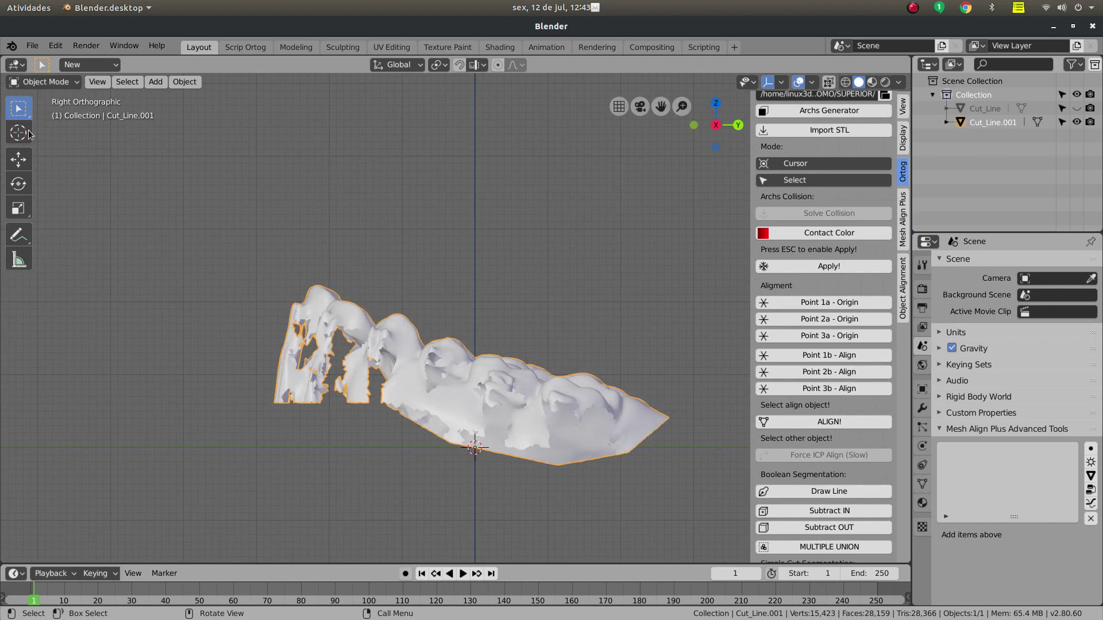
pyautogui.click(27, 134)
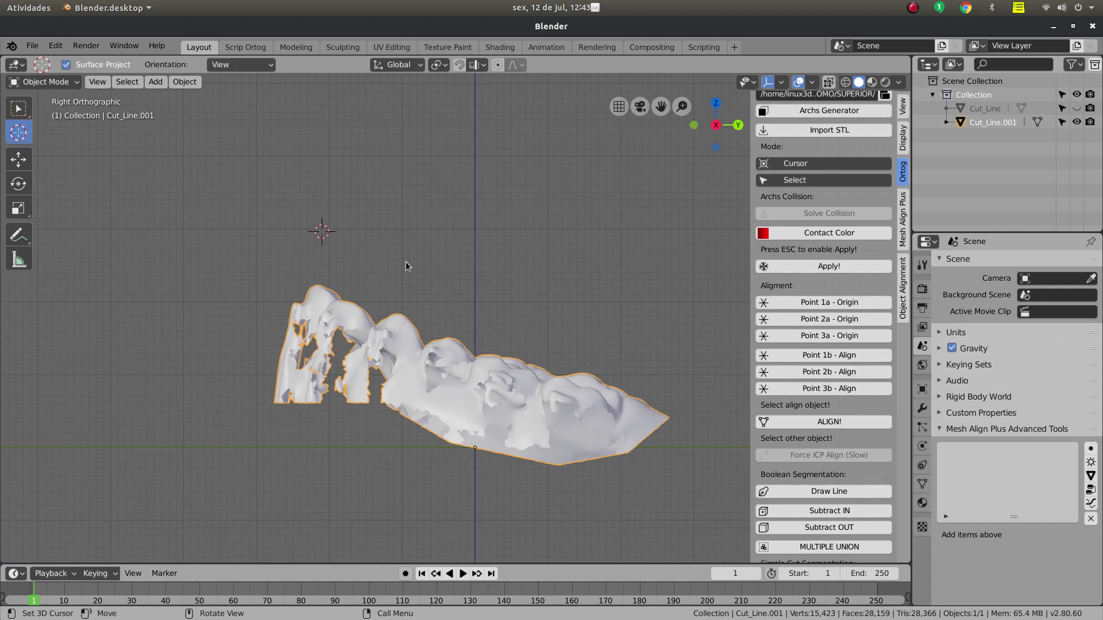
# Add a mesh plane at the 3D cursor and enlarge it in Edit Mode to cover most of the arch
pyautogui.press('KP_1')
pyautogui.moveTo(392, 232); pyautogui.dragTo(383, 264, button='middle')
pyautogui.hotkey('shift', 'a')
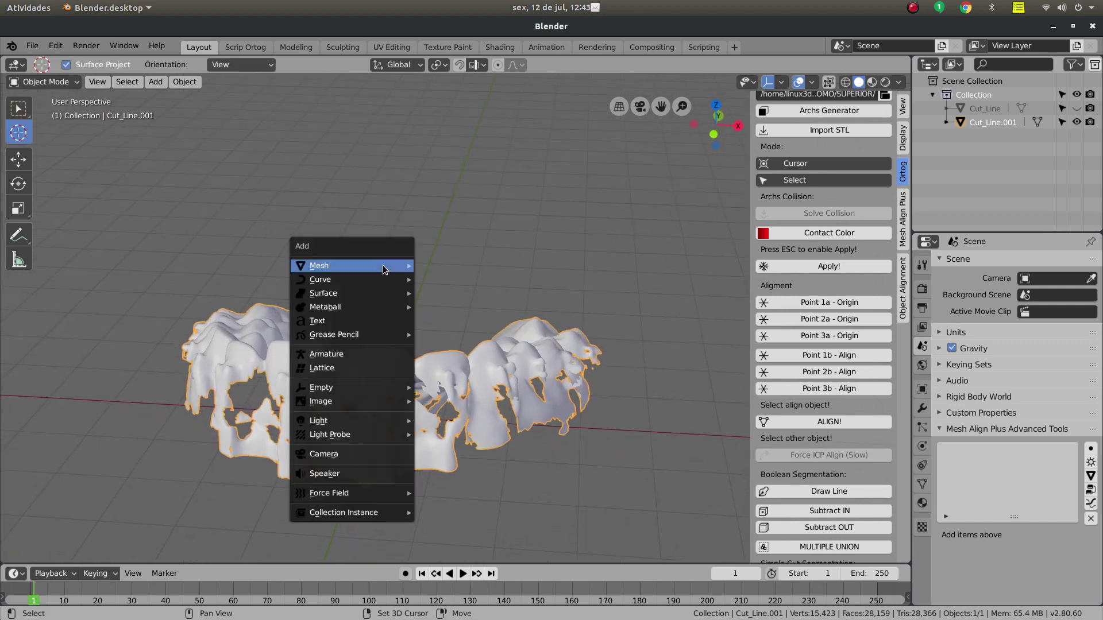
pyautogui.moveTo(382, 264)
pyautogui.click(438, 265)
pyautogui.moveTo(387, 305); pyautogui.dragTo(390, 321, button='middle')
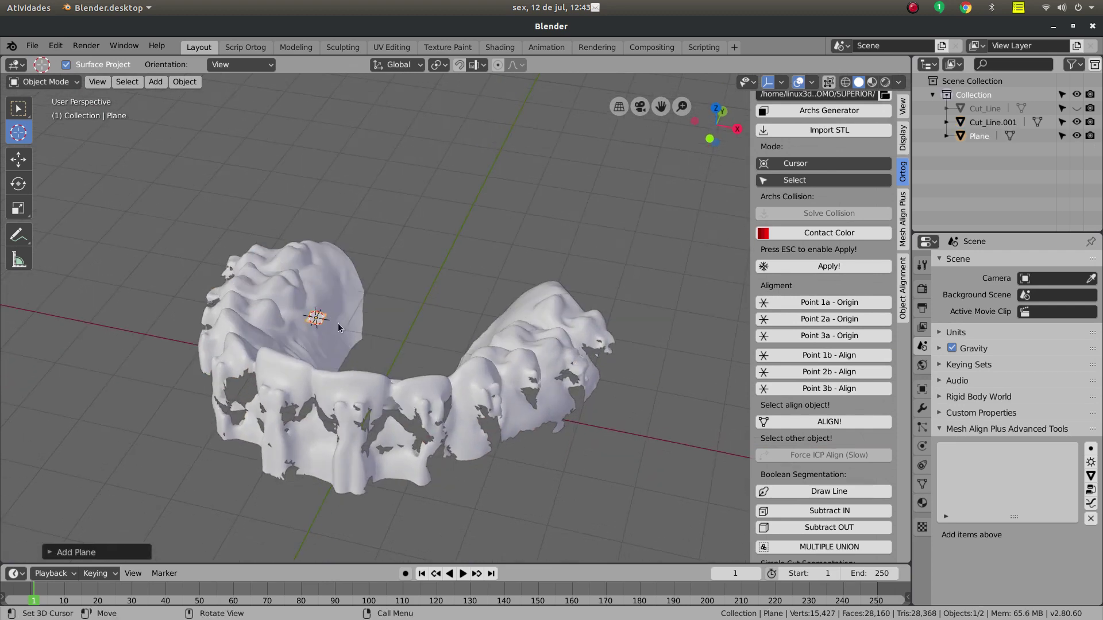
pyautogui.press('Tab')
pyautogui.press('s')
pyautogui.click(576, 392)
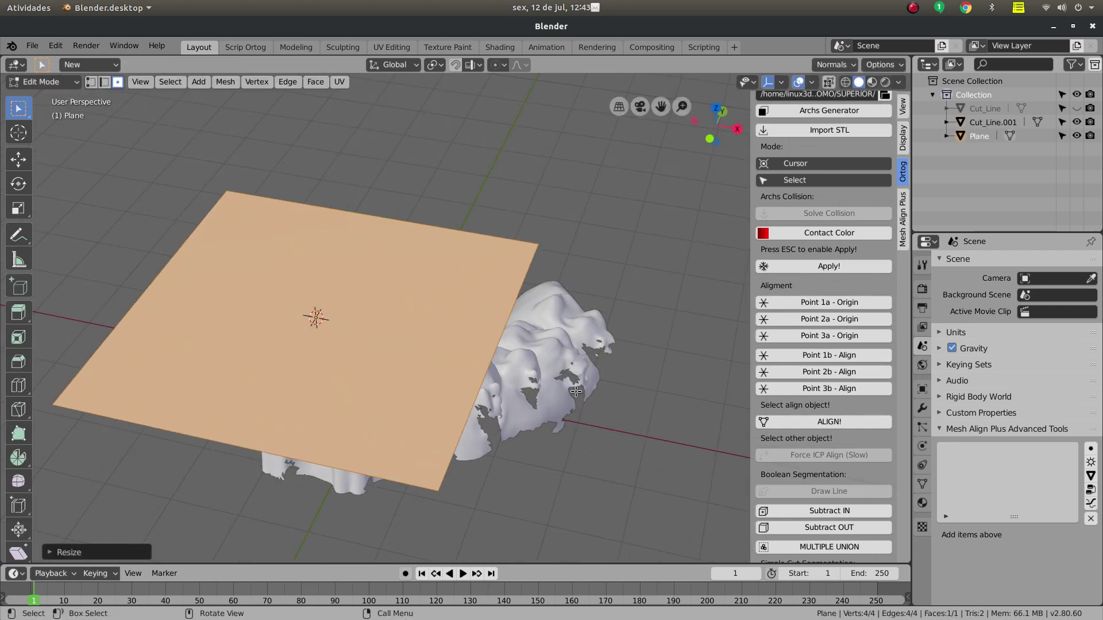
# Move the plane over the arch in the top view and scale it up about 1.4 times in Object Mode
pyautogui.press('KP_7')
pyautogui.press('Tab')
pyautogui.press('g')
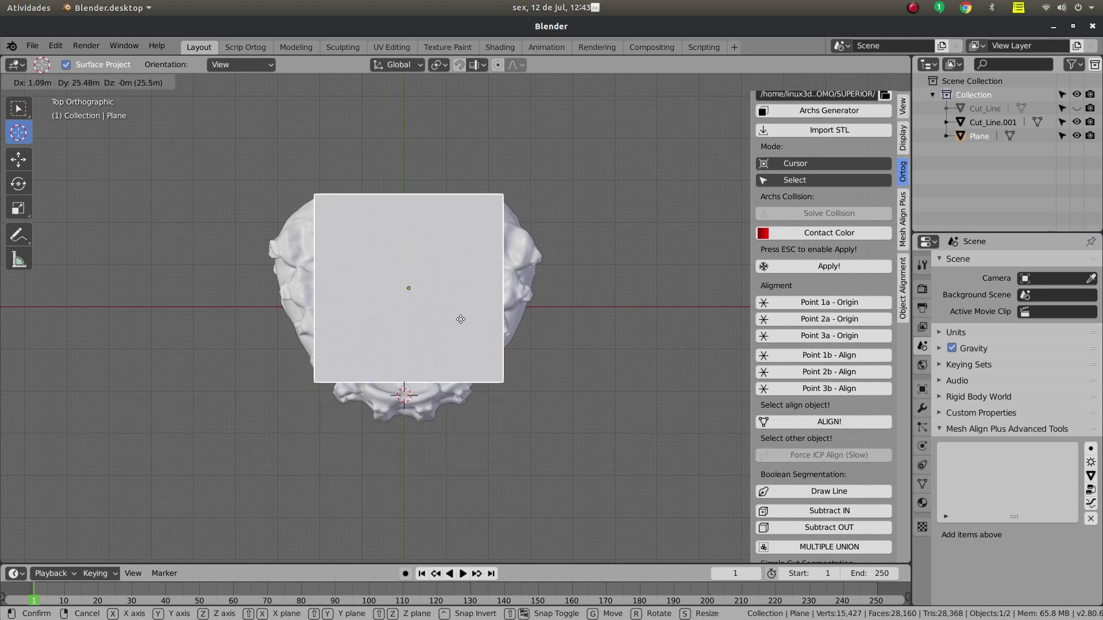
pyautogui.click(460, 344)
pyautogui.scroll(1, 460, 350)
pyautogui.press('s')
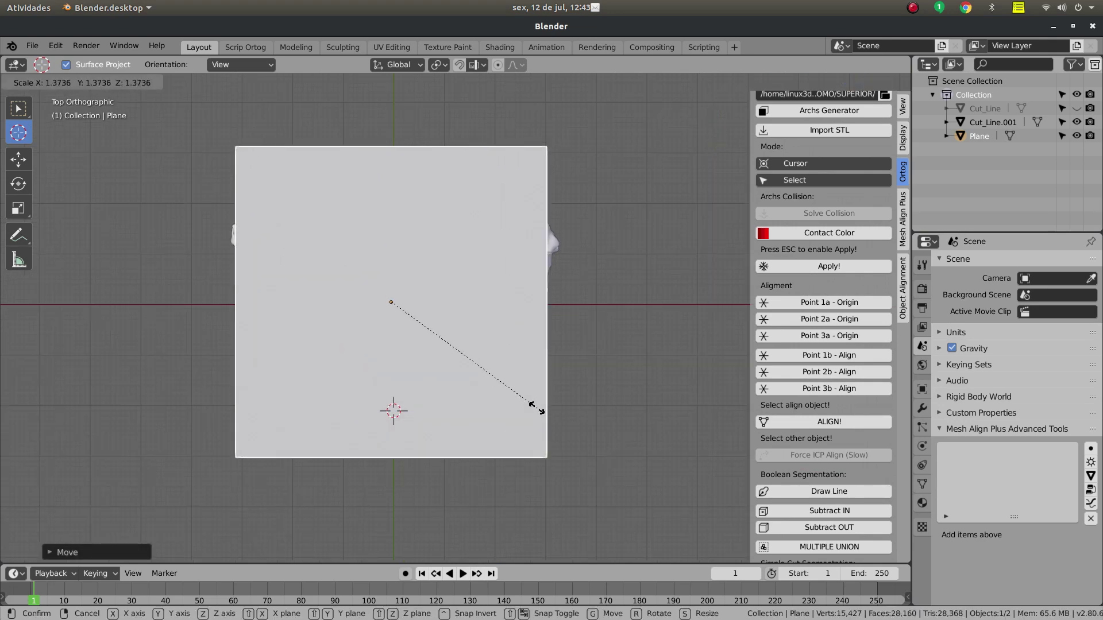
pyautogui.click(532, 406)
# Switch to wireframe shading, center the plane on the arch and scale it about 1.05 times to enclose all teeth
pyautogui.press('z')
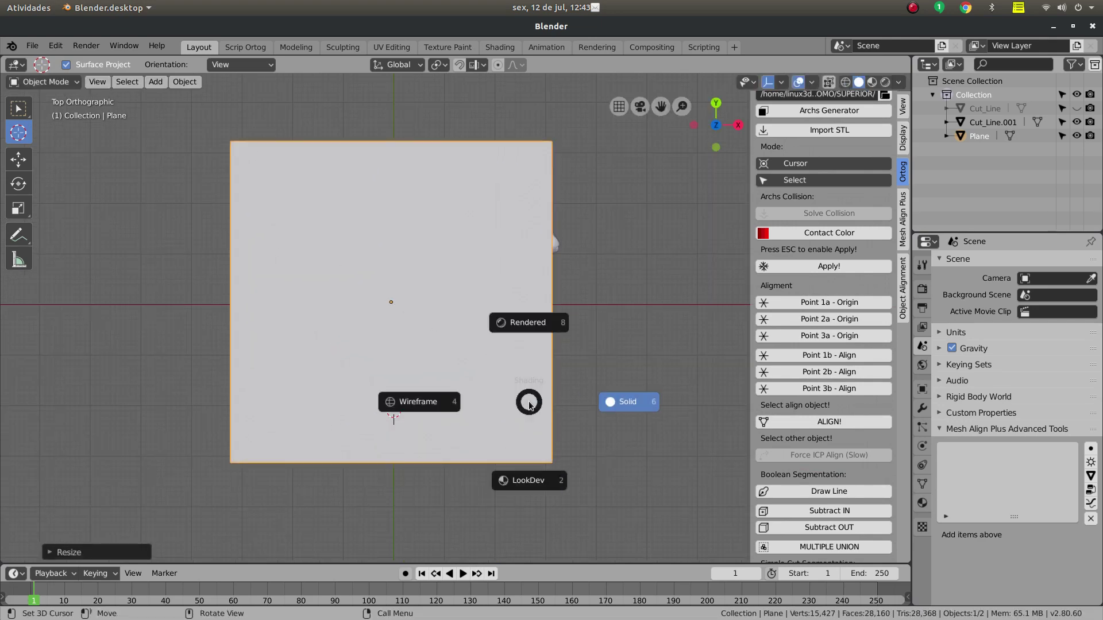
pyautogui.click(432, 408)
pyautogui.press('g')
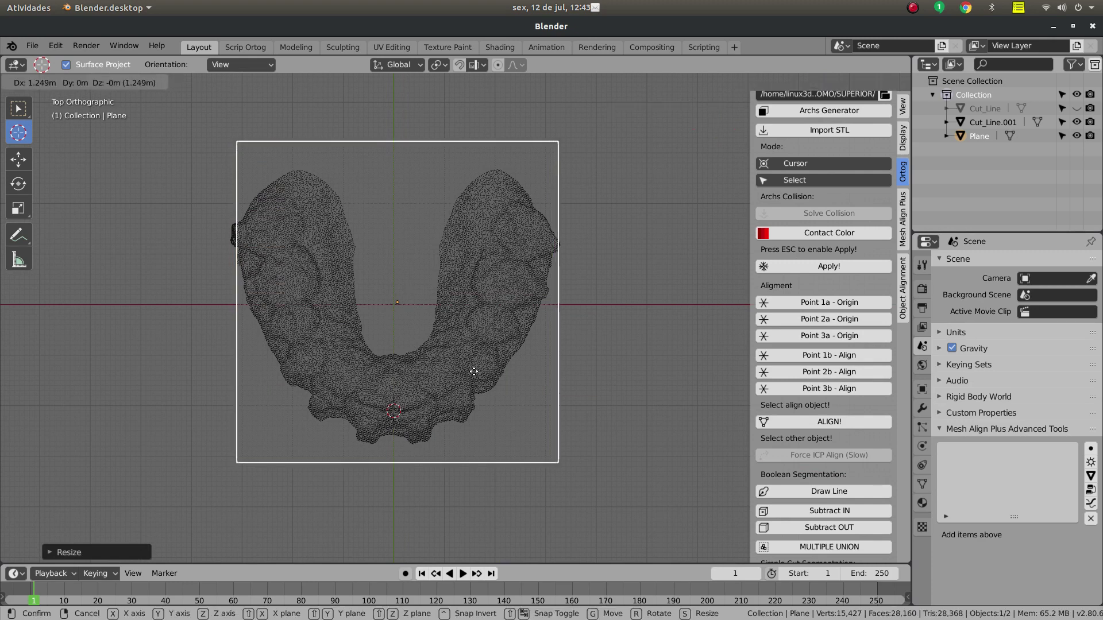
pyautogui.press('s')
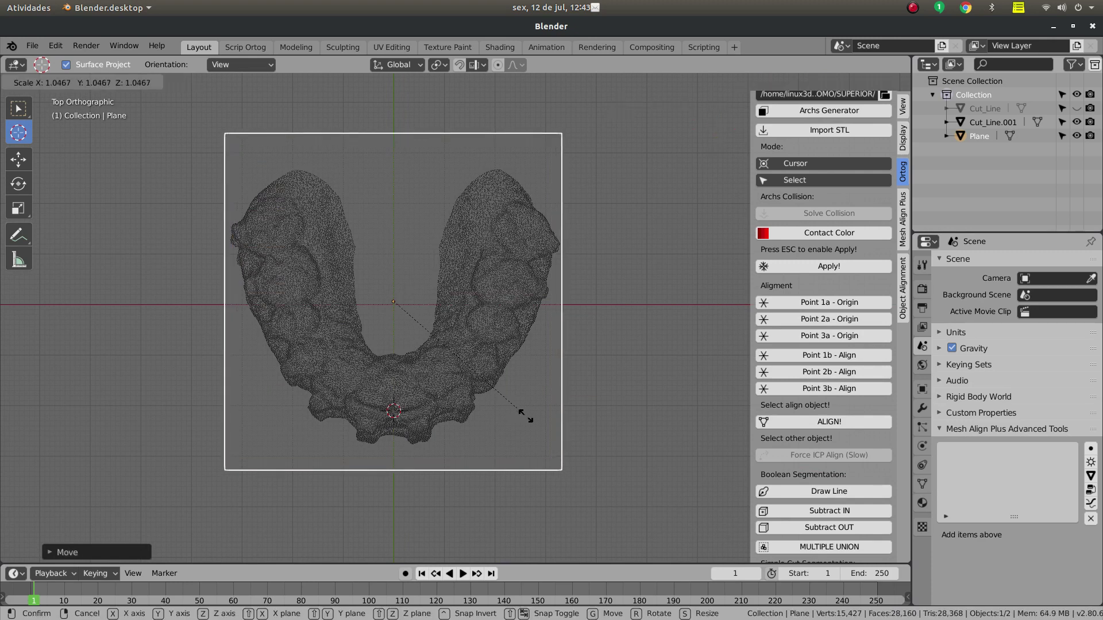
pyautogui.click(525, 416)
pyautogui.keyDown('shift'); pyautogui.moveTo(516, 426); pyautogui.dragTo(484, 446, button='middle'); pyautogui.keyUp('shift')
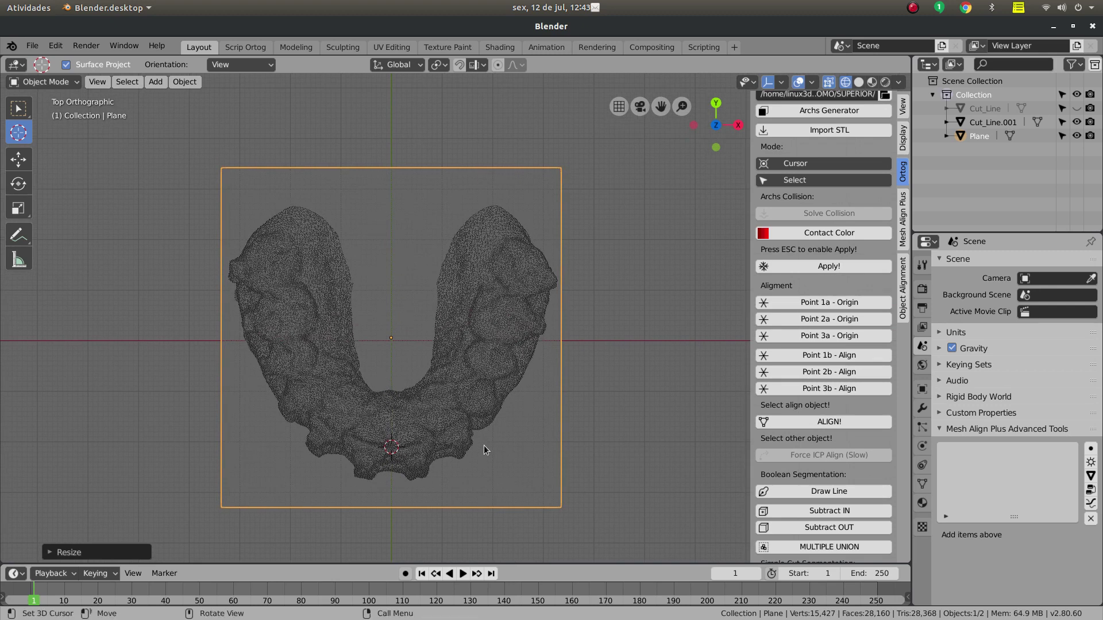
pyautogui.press('g')
pyautogui.click(505, 460)
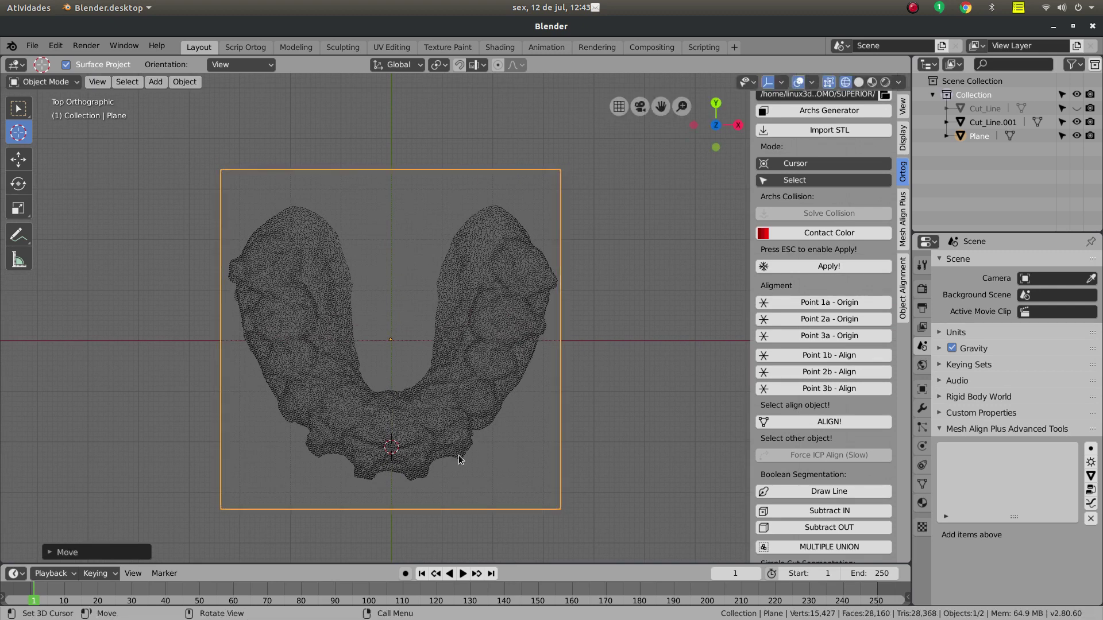
# Subdivide the whole plane once in Edit Mode
pyautogui.press('Tab')
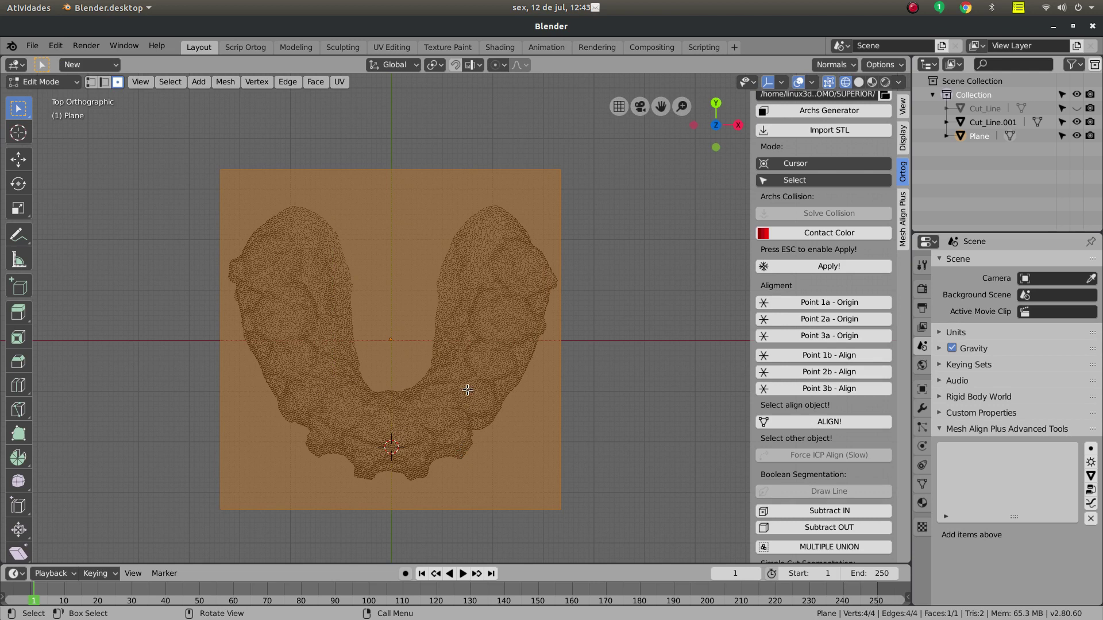
pyautogui.press('F3')
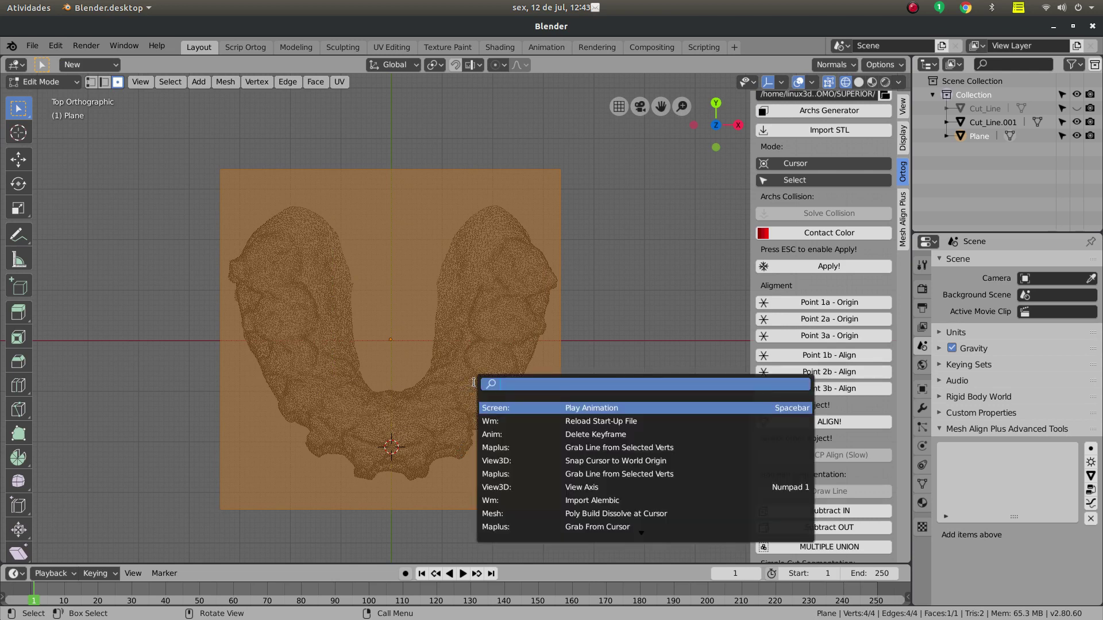
pyautogui.write('s')
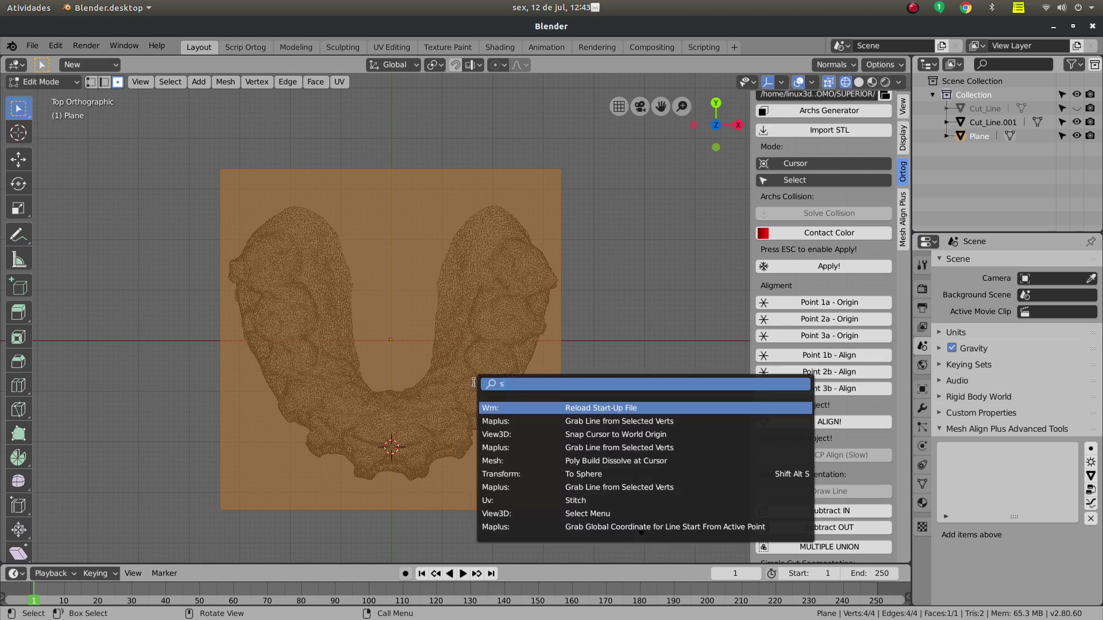
pyautogui.write('ubdi')
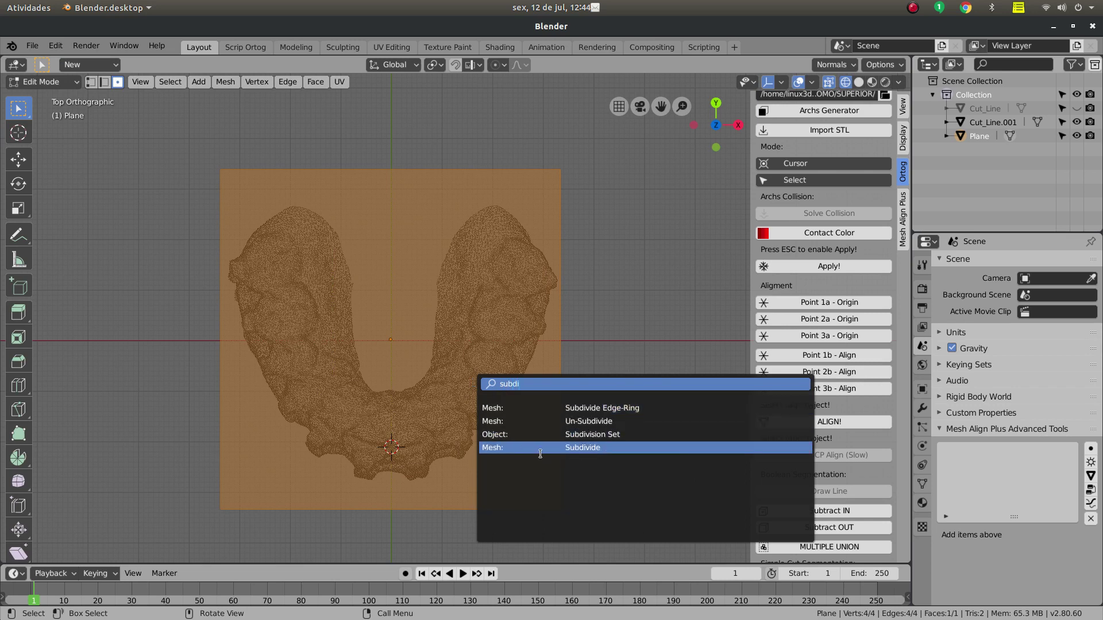
pyautogui.click(540, 448)
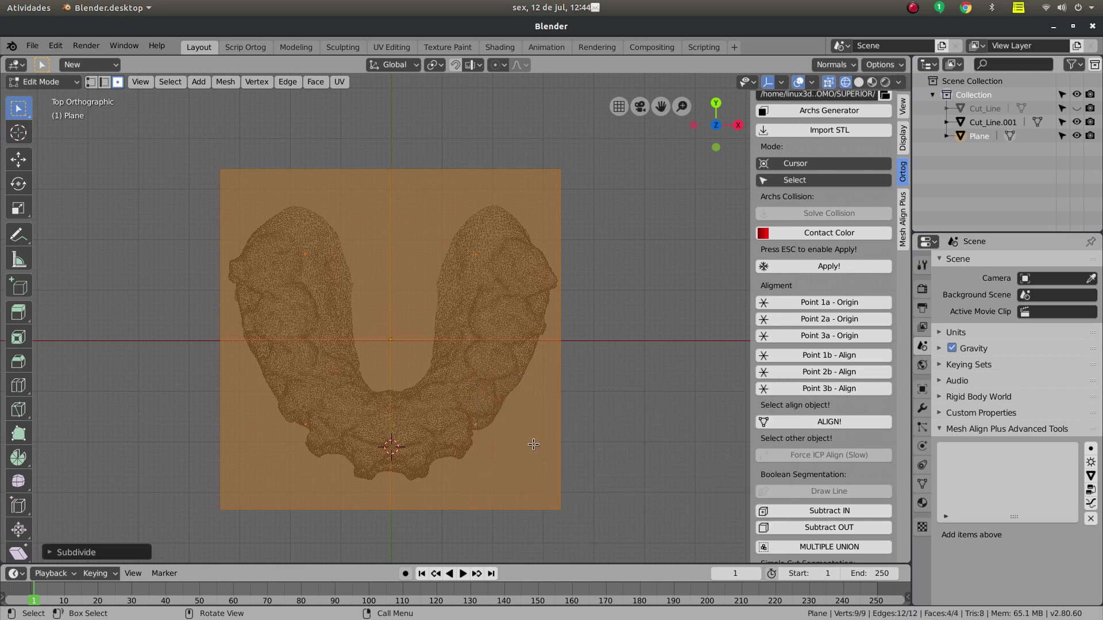
# Repeat the subdivision of the plane six more times to get a dense grid, and return to Object Mode
pyautogui.press('F3')
pyautogui.press('Return')
pyautogui.press('F3')
pyautogui.press('Return')
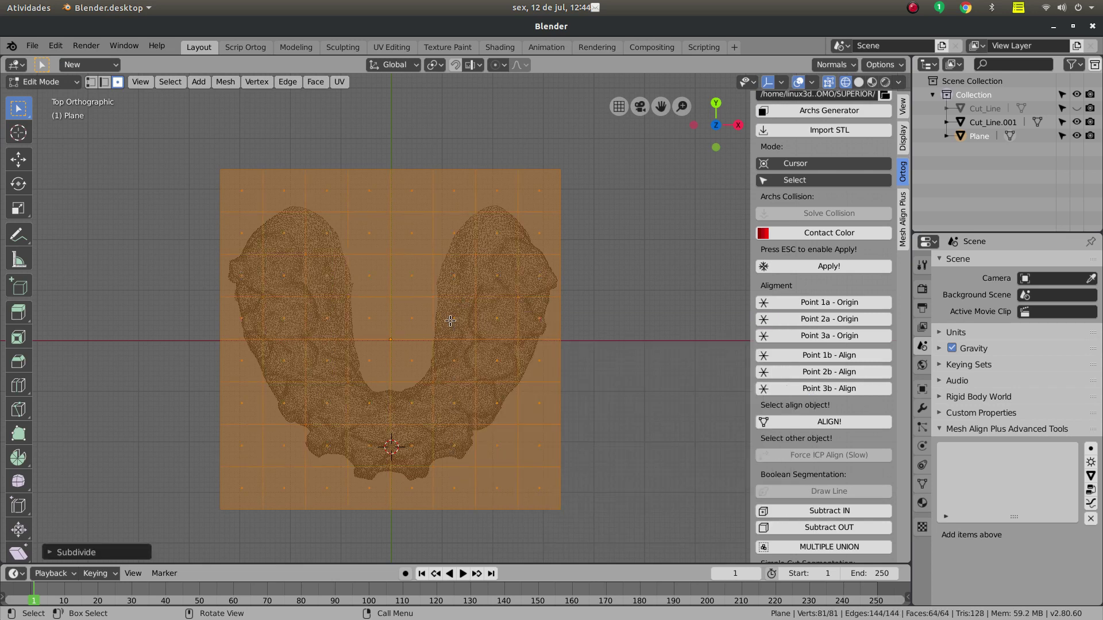
pyautogui.press('F3')
pyautogui.press('Return')
pyautogui.press('F3')
pyautogui.press('Return')
pyautogui.press('F3')
pyautogui.press('Return')
pyautogui.press('F3')
pyautogui.press('Return')
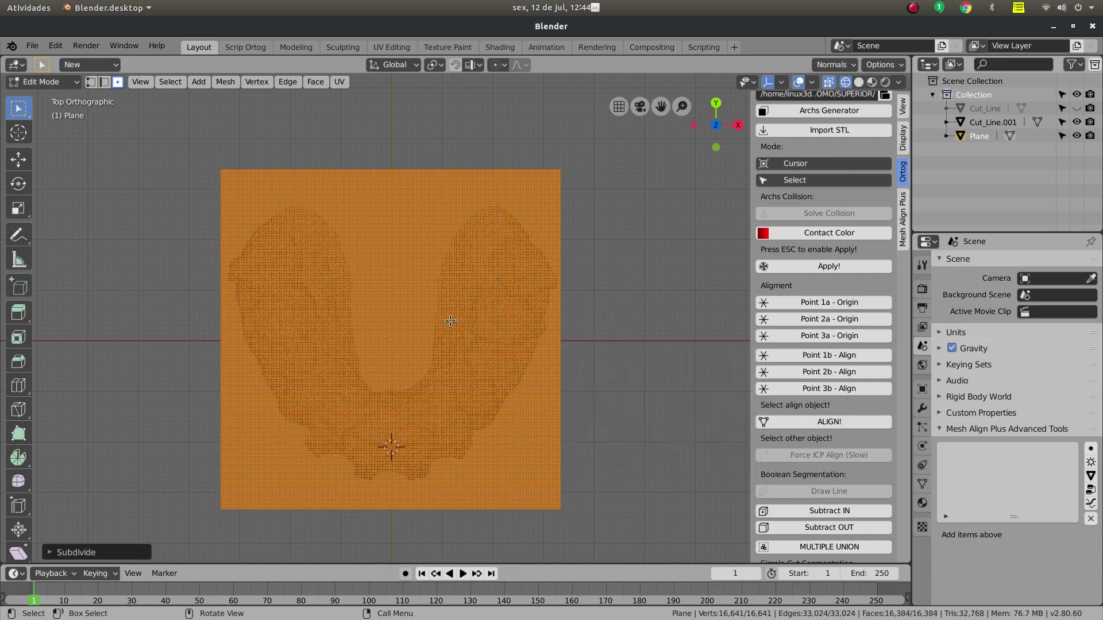
pyautogui.scroll(5, 420, 313)
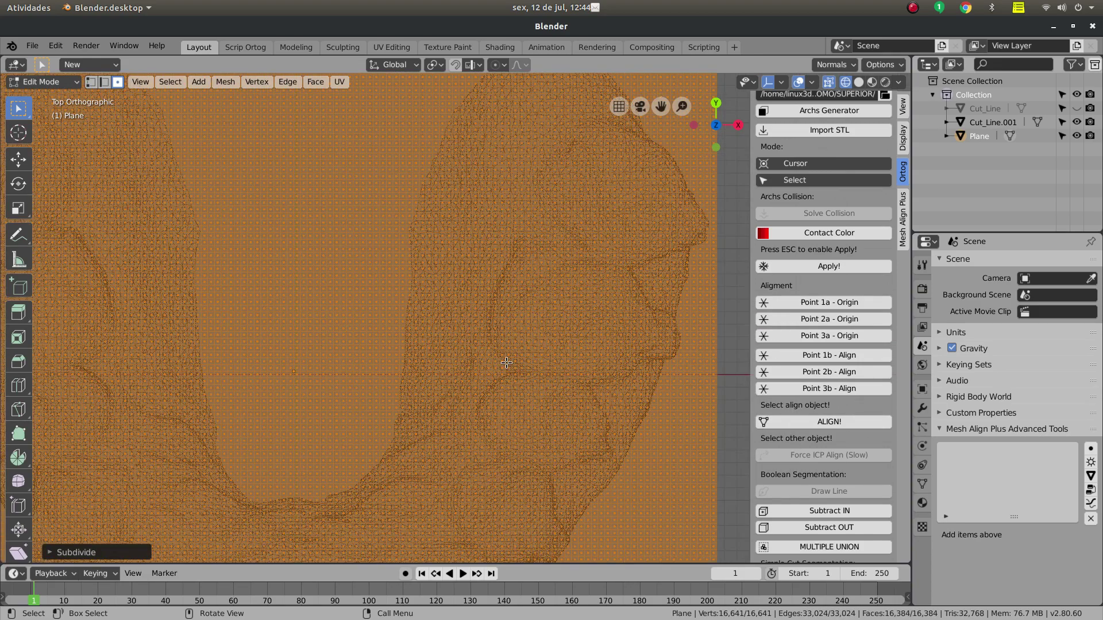
pyautogui.scroll(-3, 506, 363)
pyautogui.press('Tab')
# Lower the plane about 13 m along global Z so it cuts through the front teeth, and switch to solid shading
pyautogui.scroll(-5, 506, 363)
pyautogui.moveTo(494, 356); pyautogui.dragTo(412, 310, button='middle')
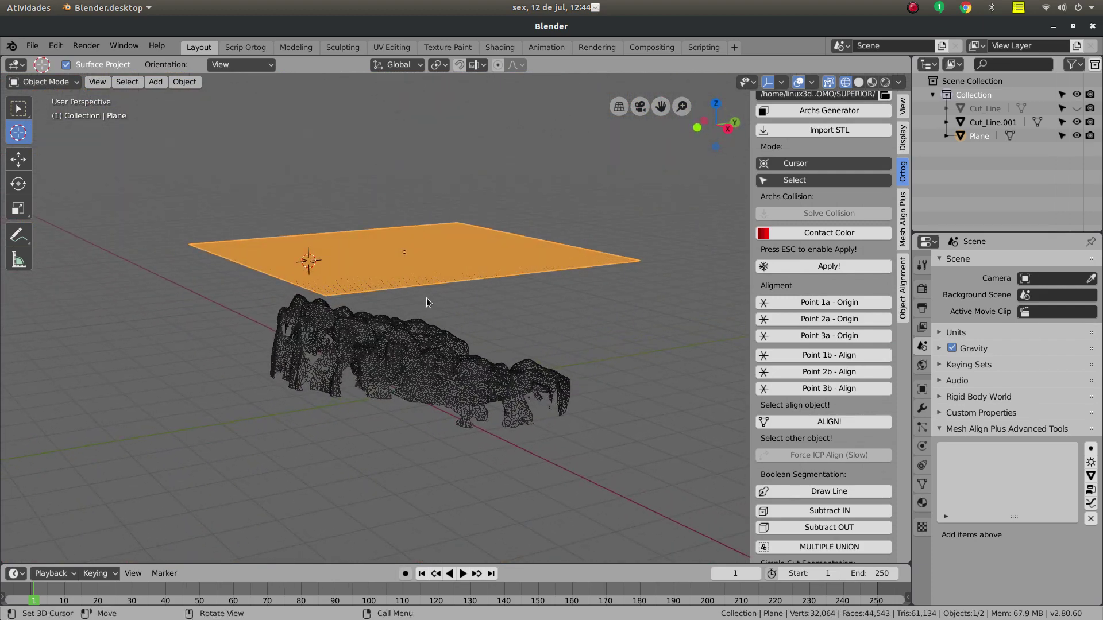
pyautogui.press('g')
pyautogui.press('z')
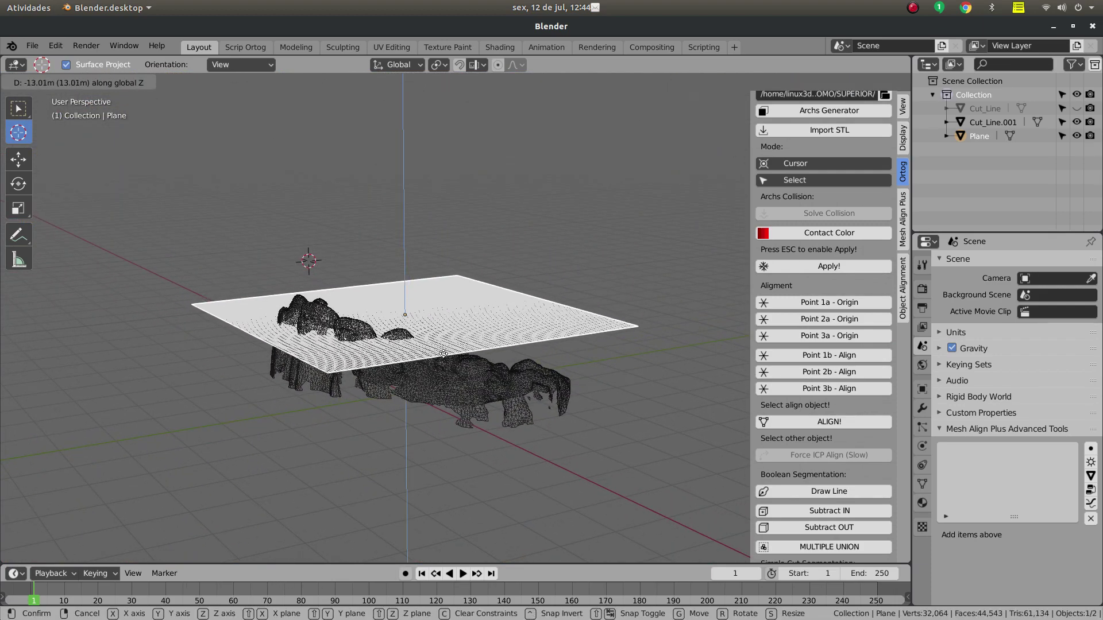
pyautogui.click(443, 355)
pyautogui.moveTo(443, 355); pyautogui.dragTo(411, 354, button='middle')
pyautogui.press('z')
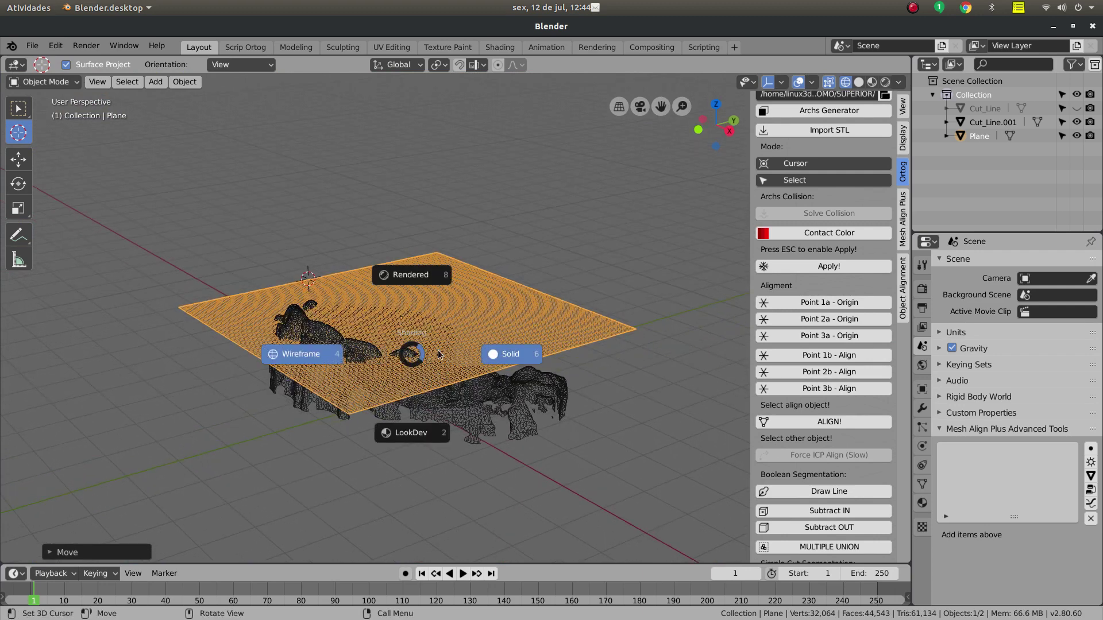
pyautogui.click(487, 352)
pyautogui.scroll(3, 371, 386)
pyautogui.moveTo(372, 387)
pyautogui.mouseDown(button='middle')
pyautogui.moveTo(370, 397)
pyautogui.moveTo(309, 328)
pyautogui.moveTo(286, 326)
pyautogui.moveTo(424, 369)
pyautogui.moveTo(462, 373)
pyautogui.moveTo(473, 361)
pyautogui.moveTo(456, 357)
pyautogui.mouseUp(button='middle')
pyautogui.scroll(-2, 367, 381)
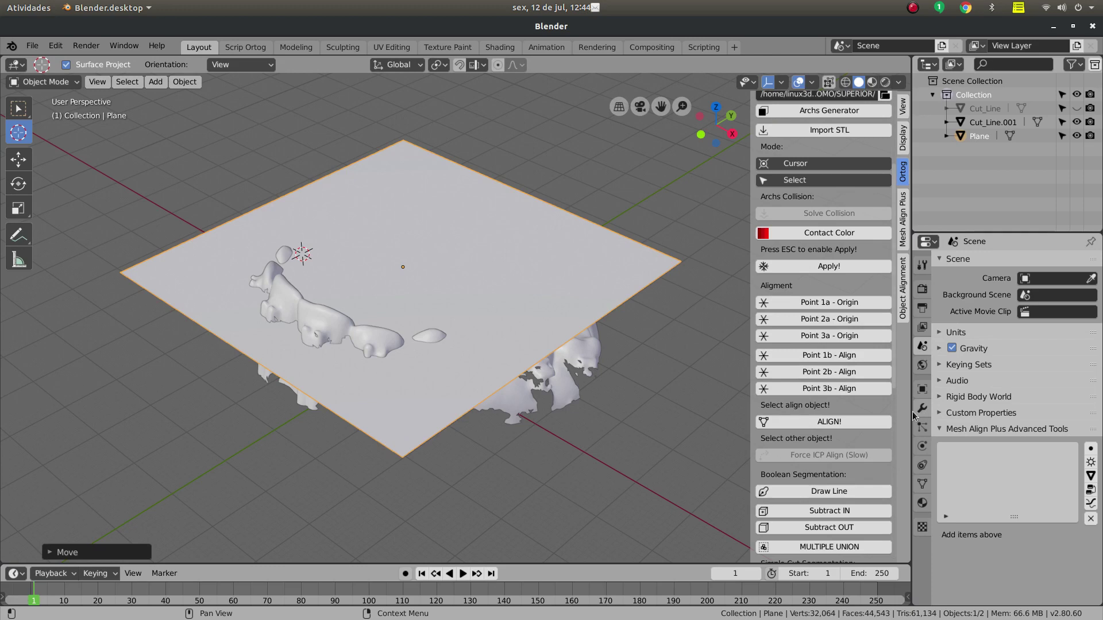
# Add a Shrinkwrap modifier to the plane and widen the properties area to show its settings
pyautogui.moveTo(914, 416); pyautogui.dragTo(873, 414)
pyautogui.click(884, 410)
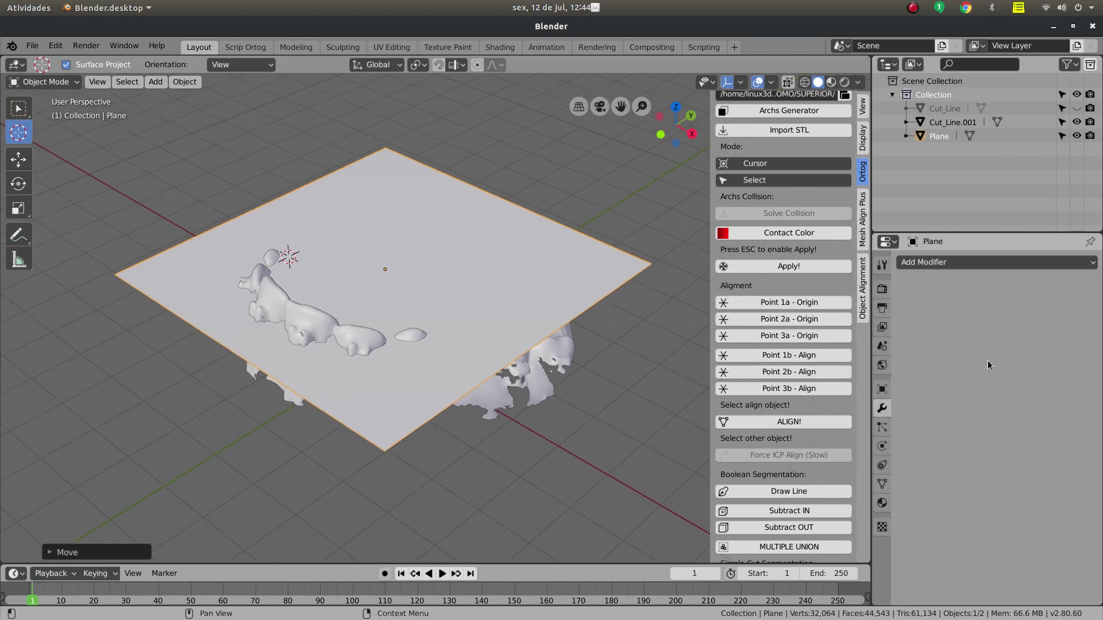
pyautogui.click(1023, 266)
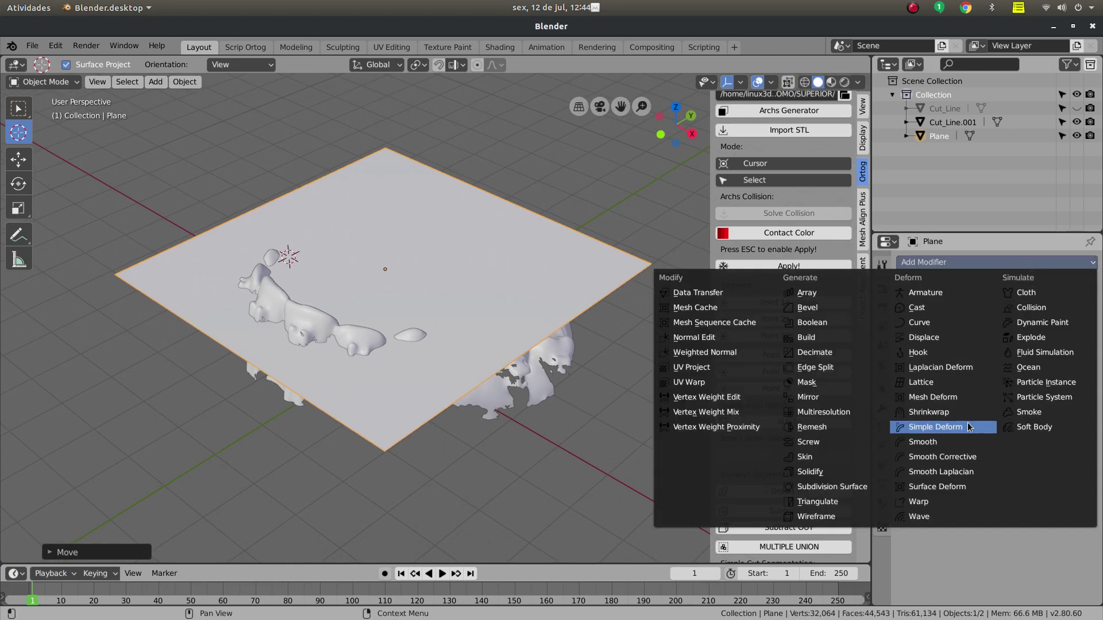
pyautogui.click(929, 411)
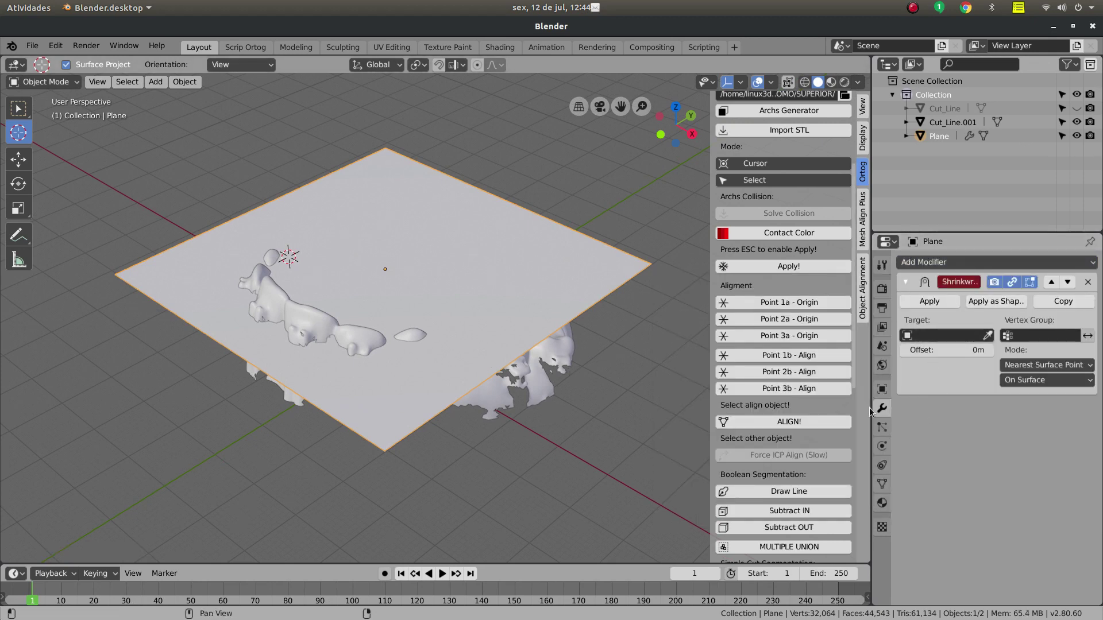
pyautogui.moveTo(871, 409); pyautogui.dragTo(807, 407)
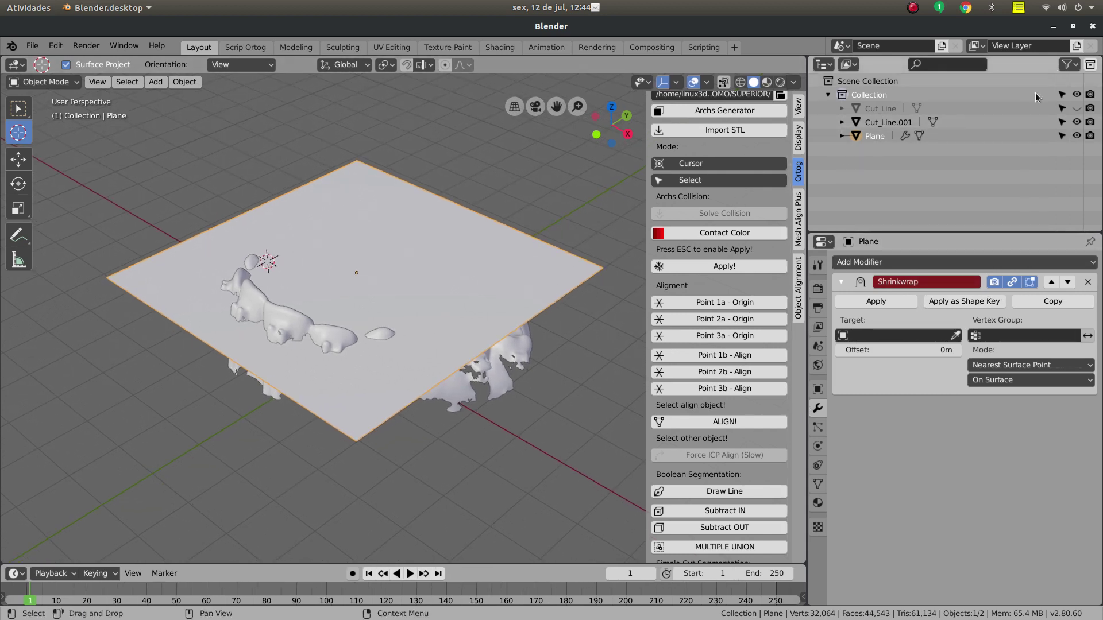
# Rename Cut_Line.001 as Dentes and set it as the target of the plane's Shrinkwrap modifier
pyautogui.doubleClick(881, 123)
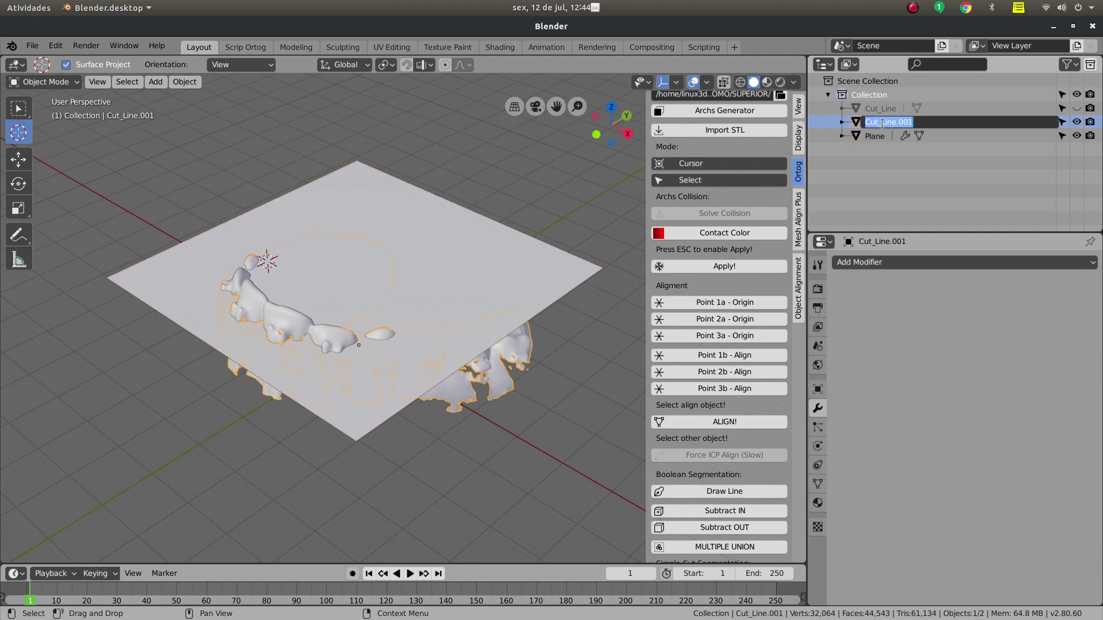
pyautogui.press('Return')
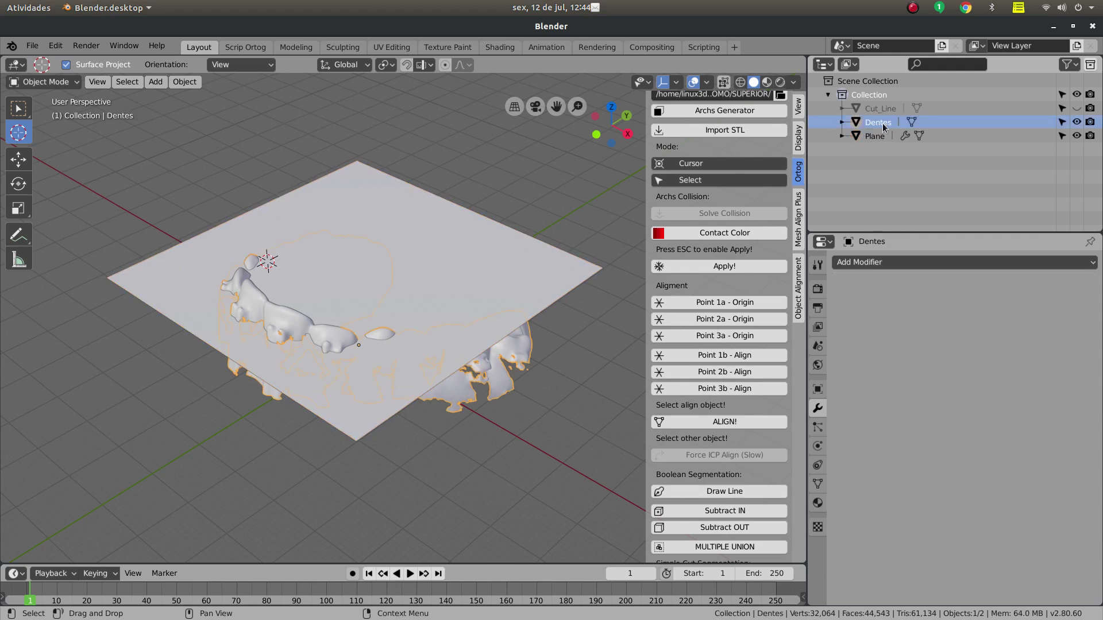
pyautogui.click(875, 135)
pyautogui.moveTo(274, 360); pyautogui.dragTo(269, 360, button='middle')
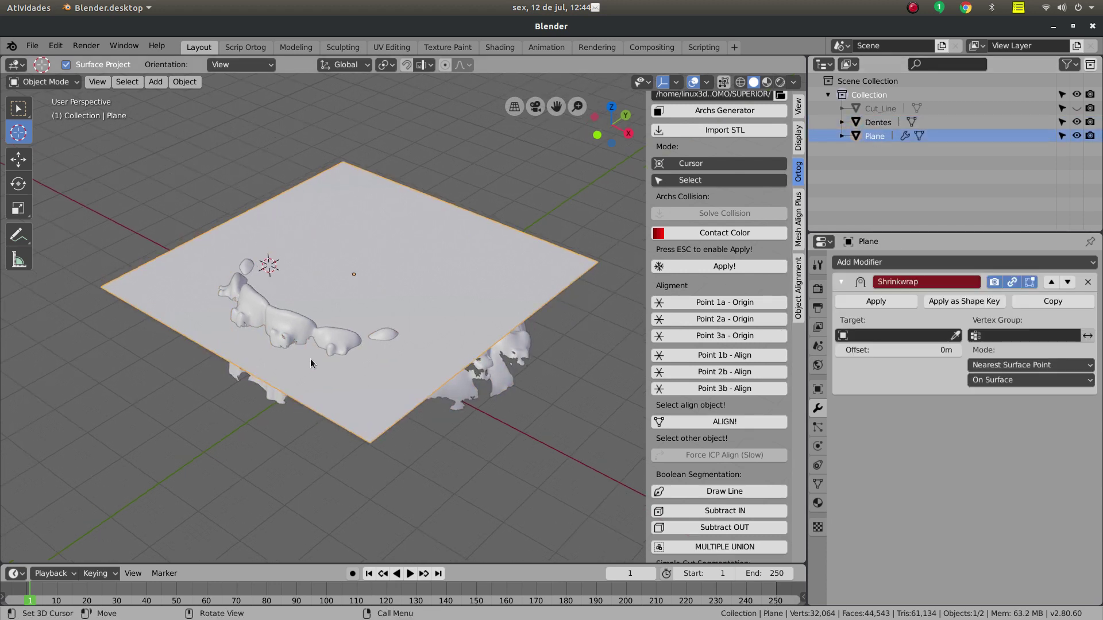
pyautogui.click(872, 337)
pyautogui.click(861, 364)
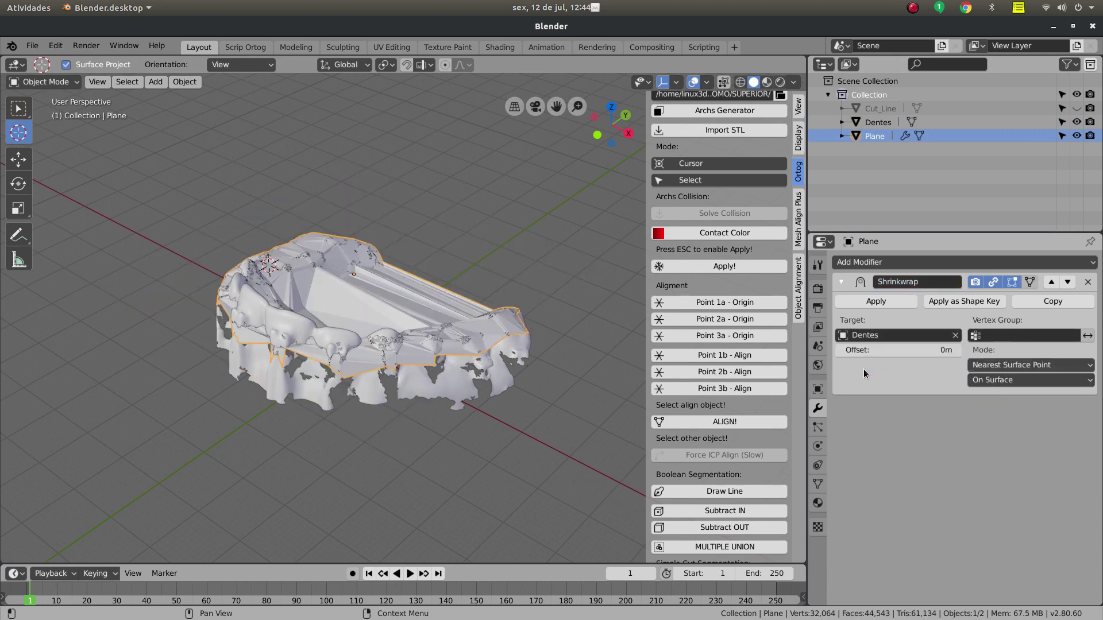
# Set the Shrinkwrap mode to Project and check the plane's projection onto the teeth from the side
pyautogui.moveTo(364, 323); pyautogui.dragTo(428, 386, button='middle')
pyautogui.scroll(2, 357, 376)
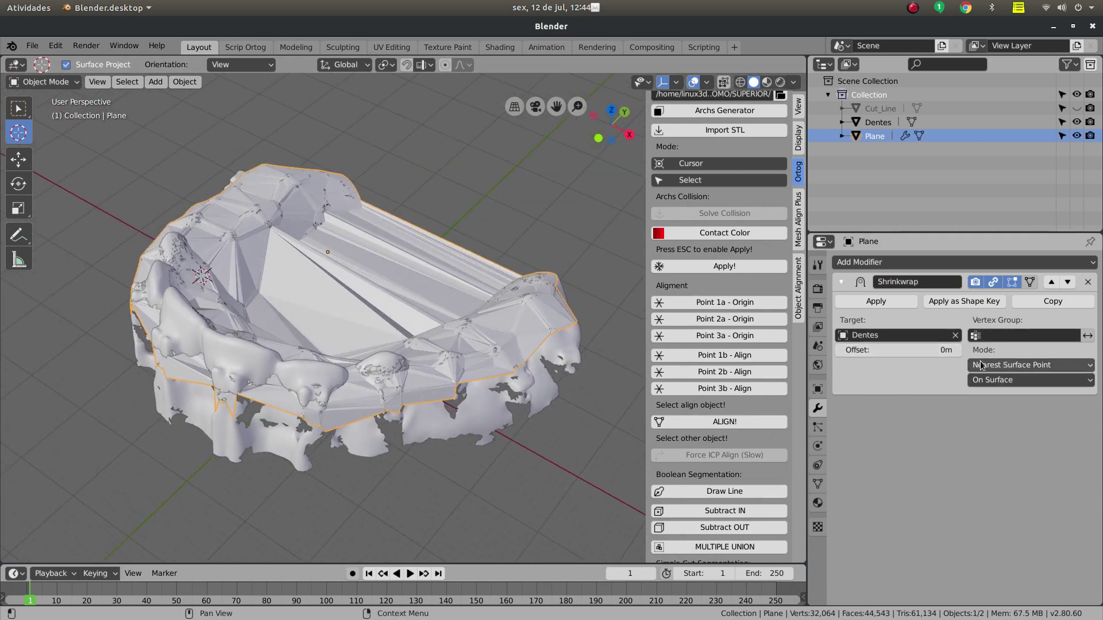
pyautogui.click(1011, 364)
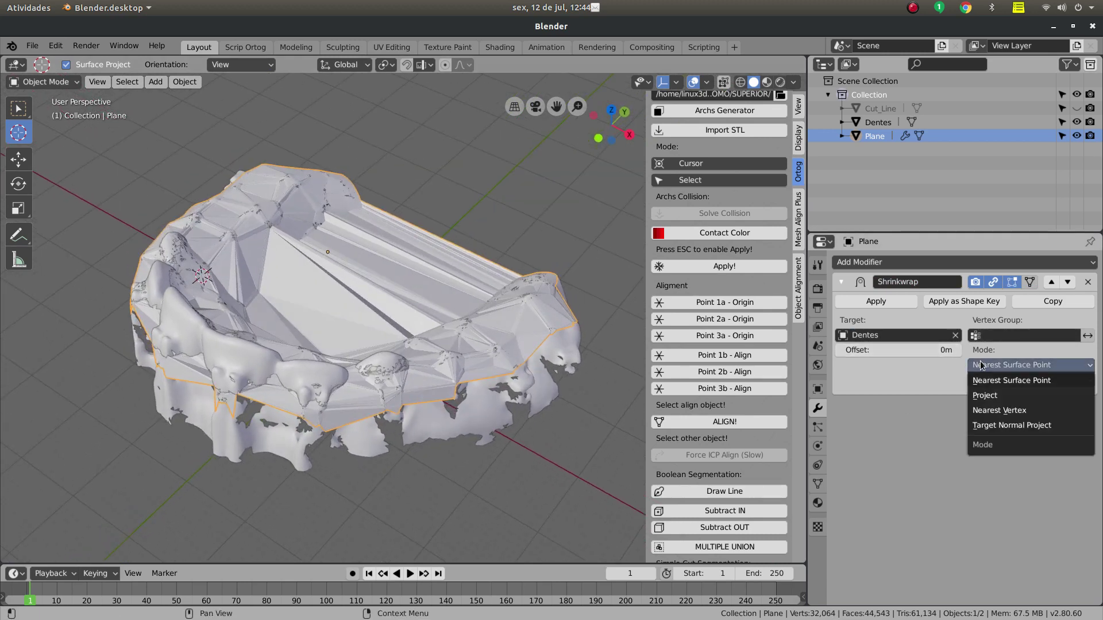
pyautogui.click(991, 397)
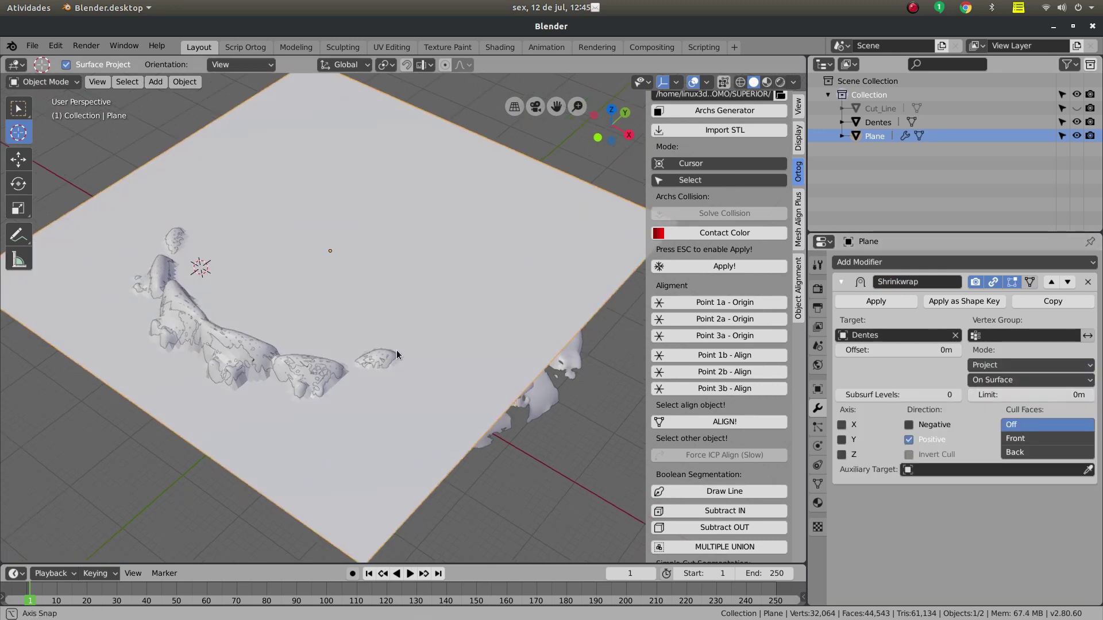
pyautogui.moveTo(396, 350); pyautogui.dragTo(350, 352, button='middle')
pyautogui.press('KP_3')
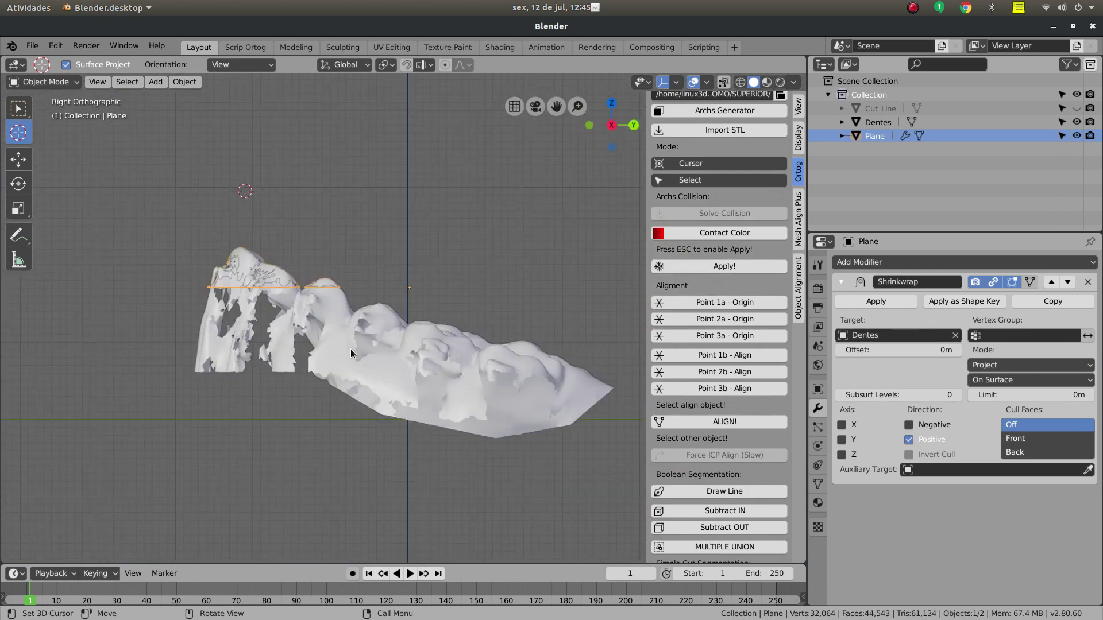
pyautogui.moveTo(353, 335); pyautogui.dragTo(382, 370, button='middle')
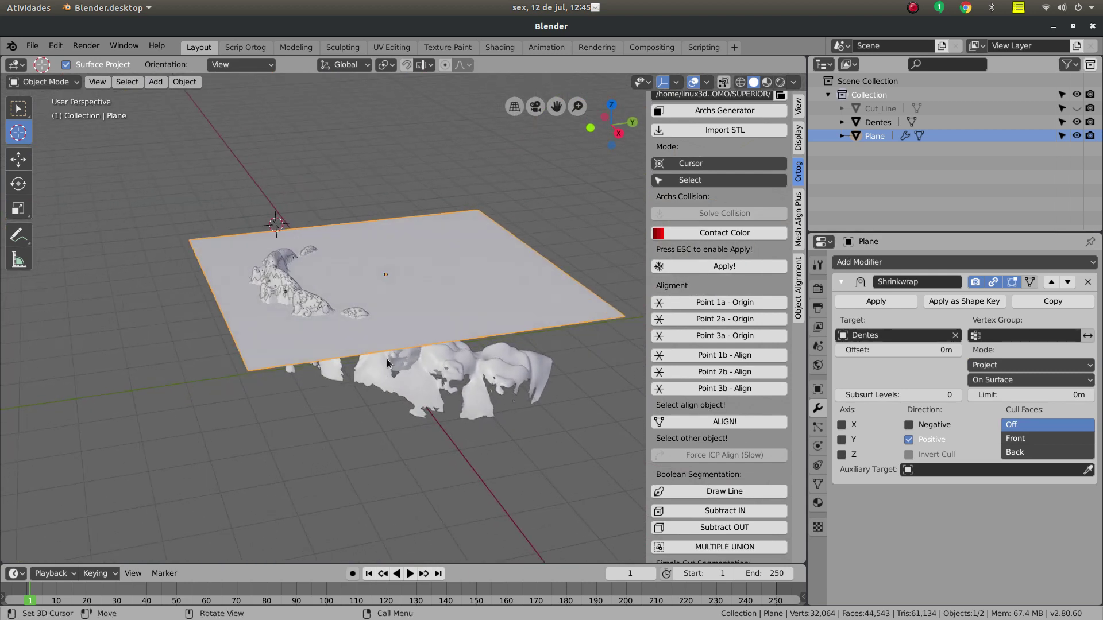
pyautogui.press('g')
pyautogui.press('z')
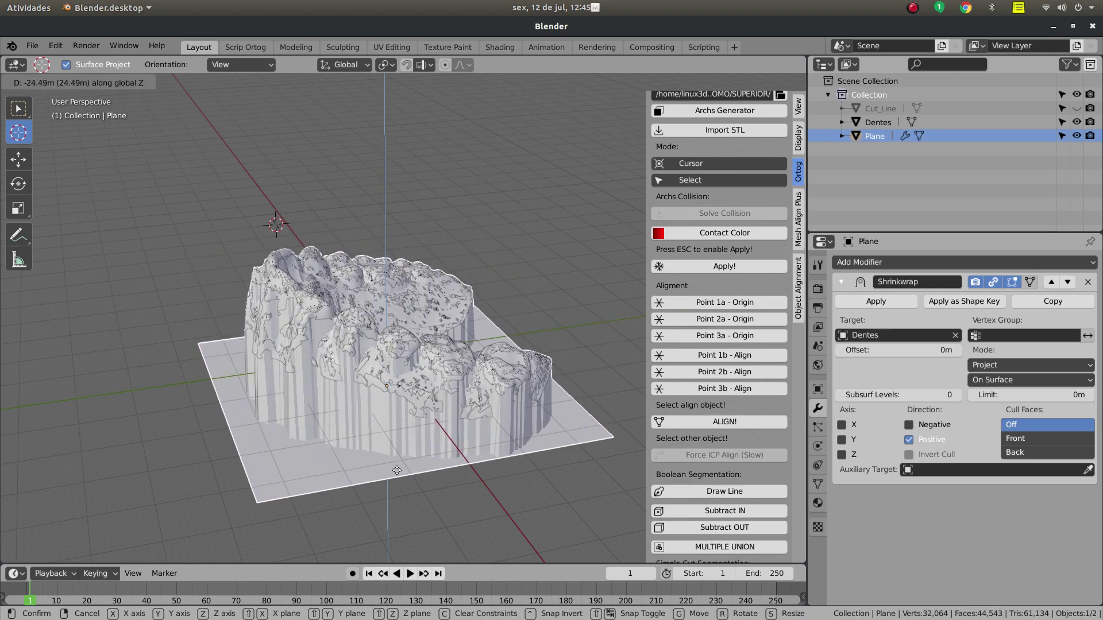
pyautogui.click(409, 408)
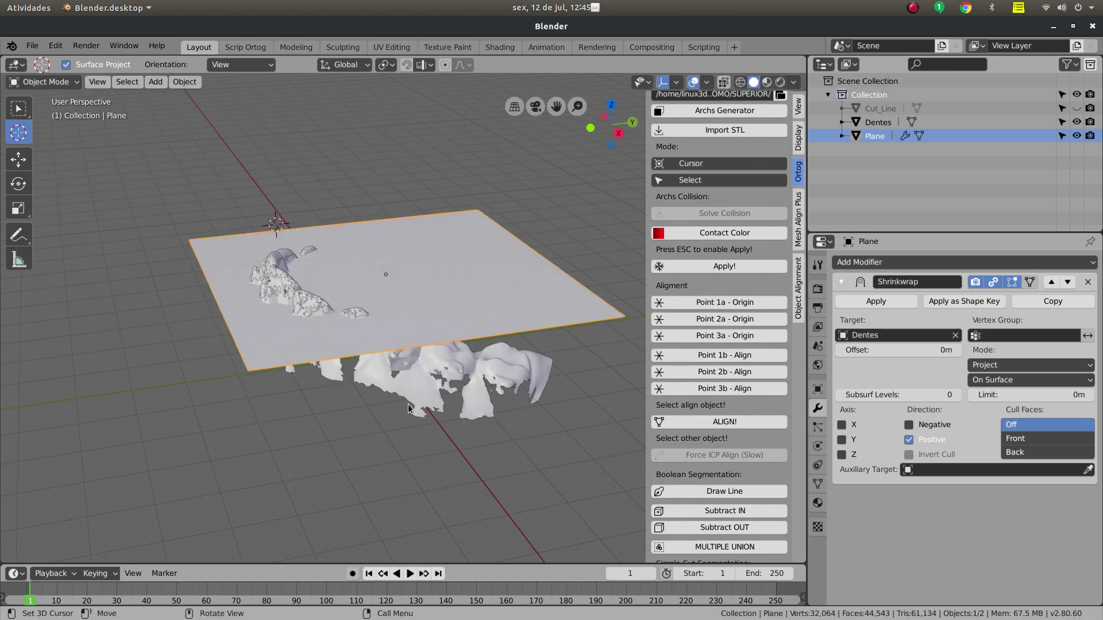
# Hide Dentes and lower the plane about 22.4 m along global Z so it projects onto the whole arch
pyautogui.click(1077, 122)
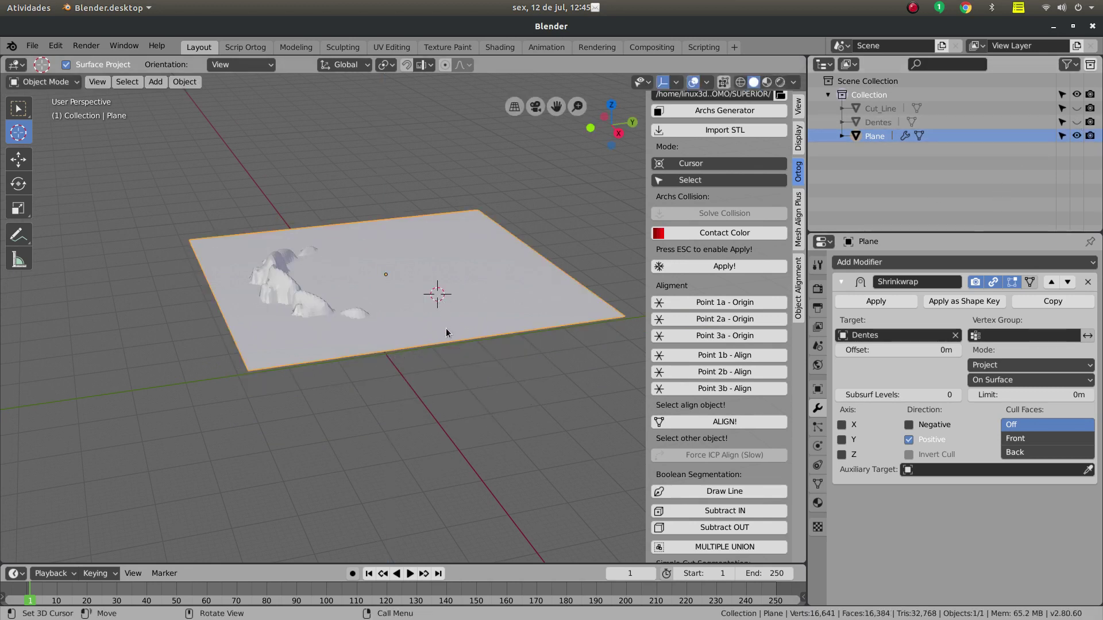
pyautogui.press('g')
pyautogui.press('z')
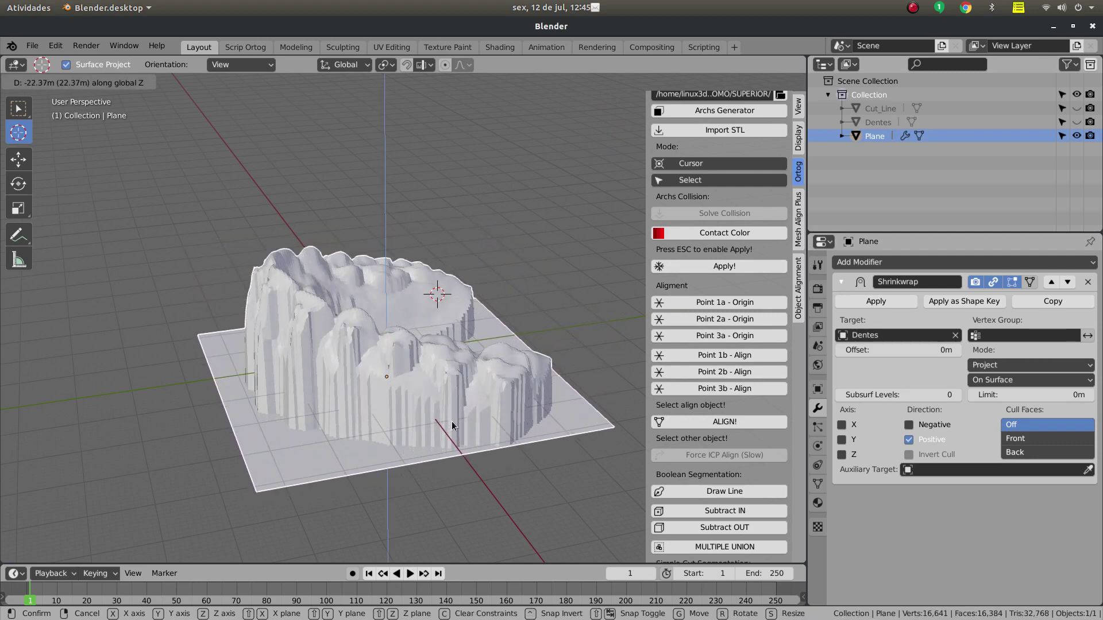
pyautogui.click(453, 425)
pyautogui.moveTo(452, 425); pyautogui.dragTo(355, 391, button='middle')
pyautogui.press('KP_5')
# Subdivide the shrinkwrapped plane once more in Edit Mode and inspect the front teeth up close
pyautogui.press('Tab')
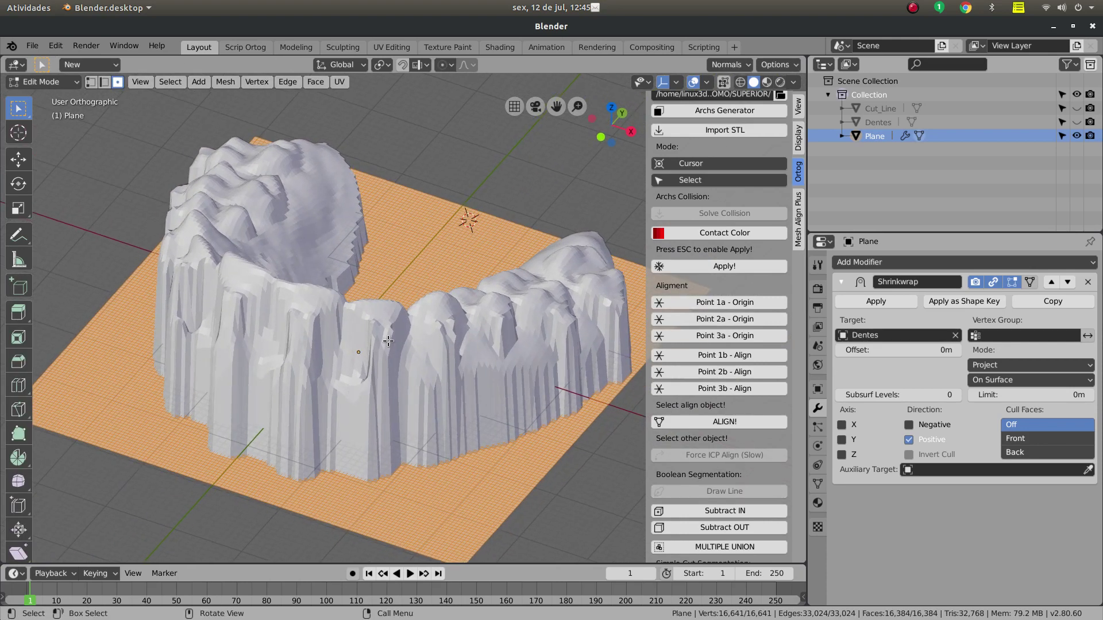
pyautogui.press('w')
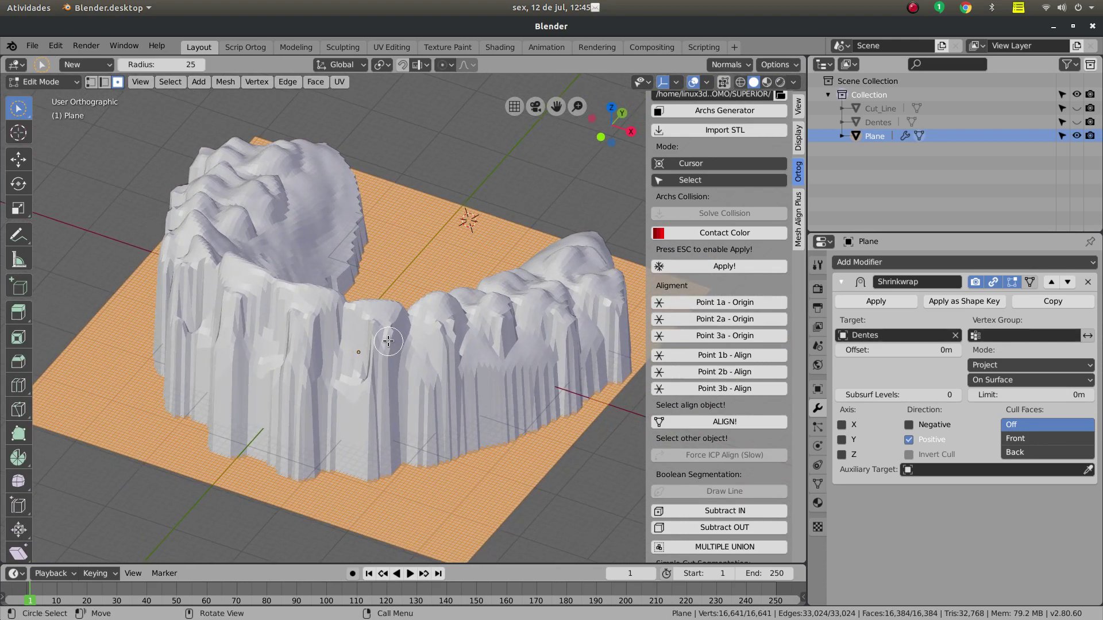
pyautogui.press('w')
pyautogui.moveTo(401, 308); pyautogui.dragTo(398, 306, button='middle')
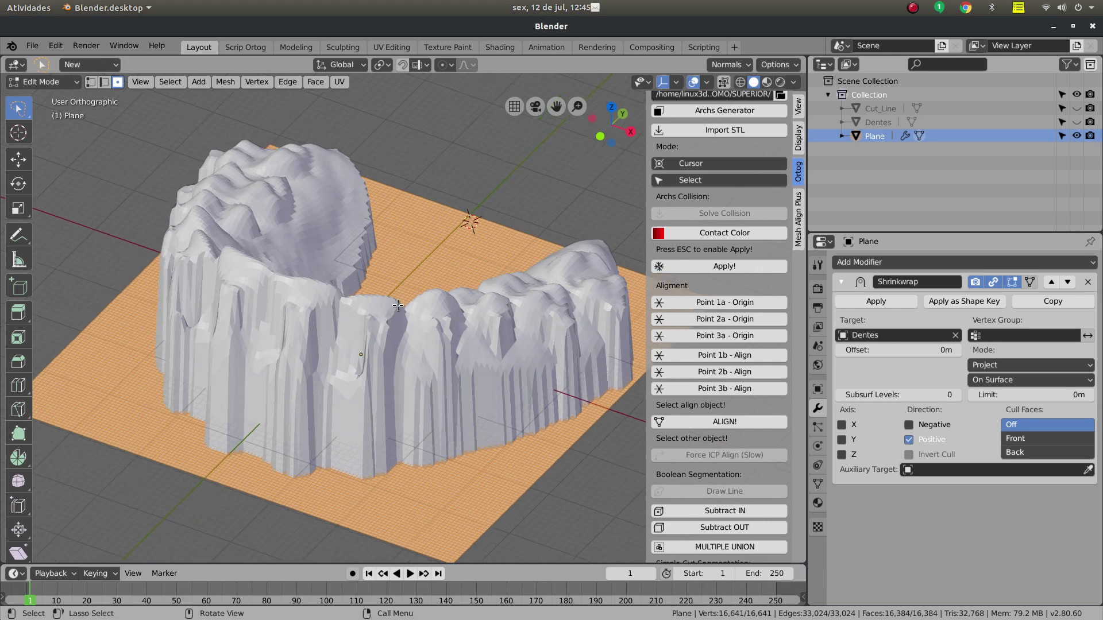
pyautogui.press('F3')
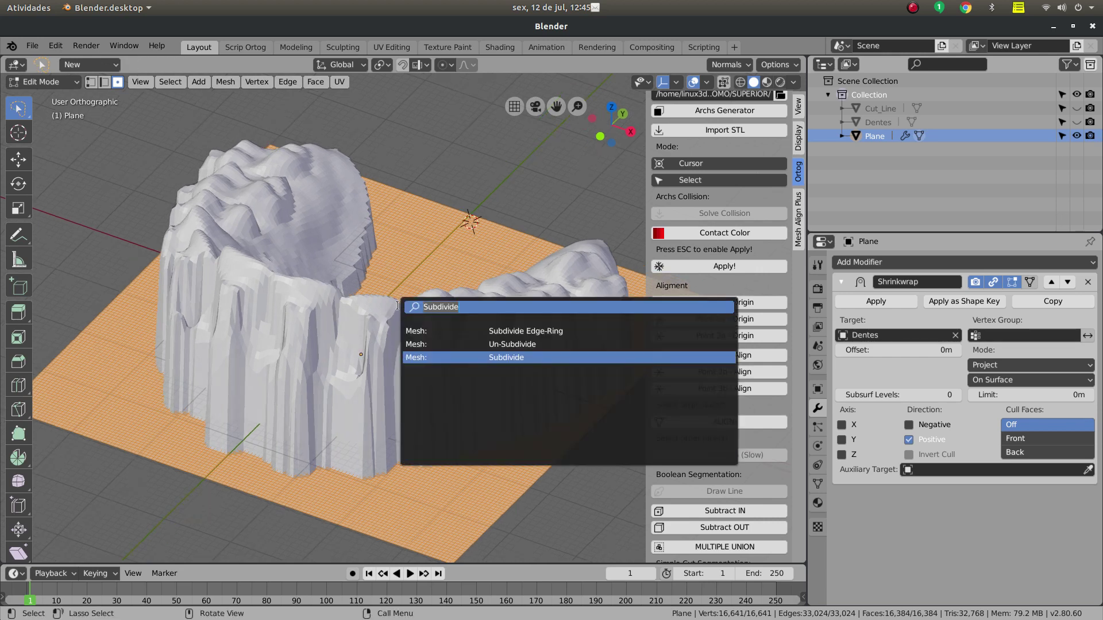
pyautogui.press('Return')
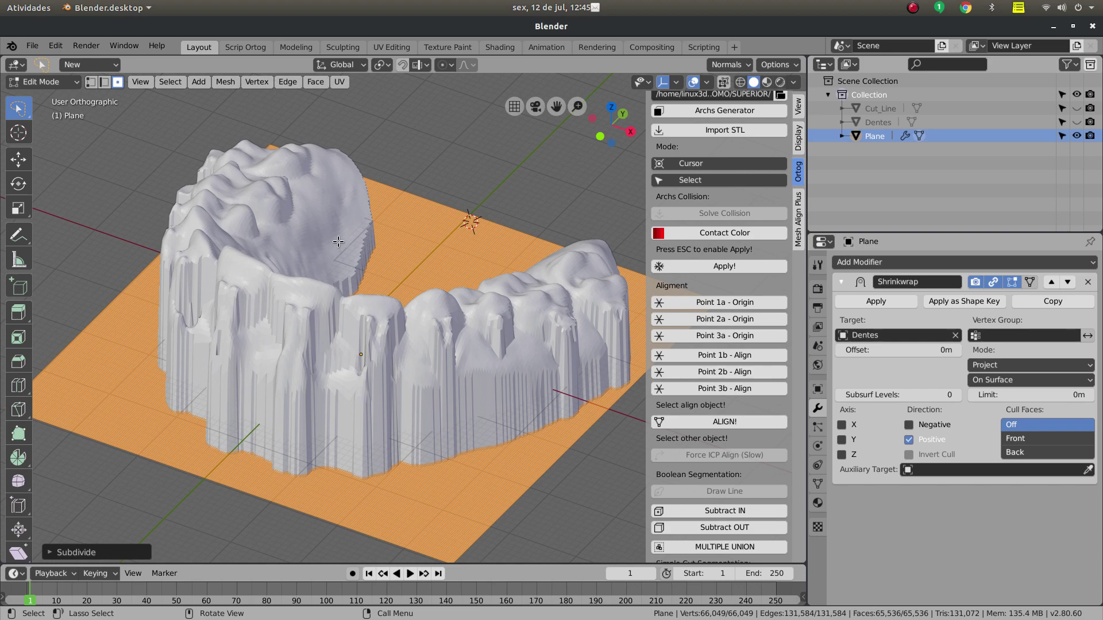
pyautogui.moveTo(338, 241); pyautogui.dragTo(288, 363, button='middle')
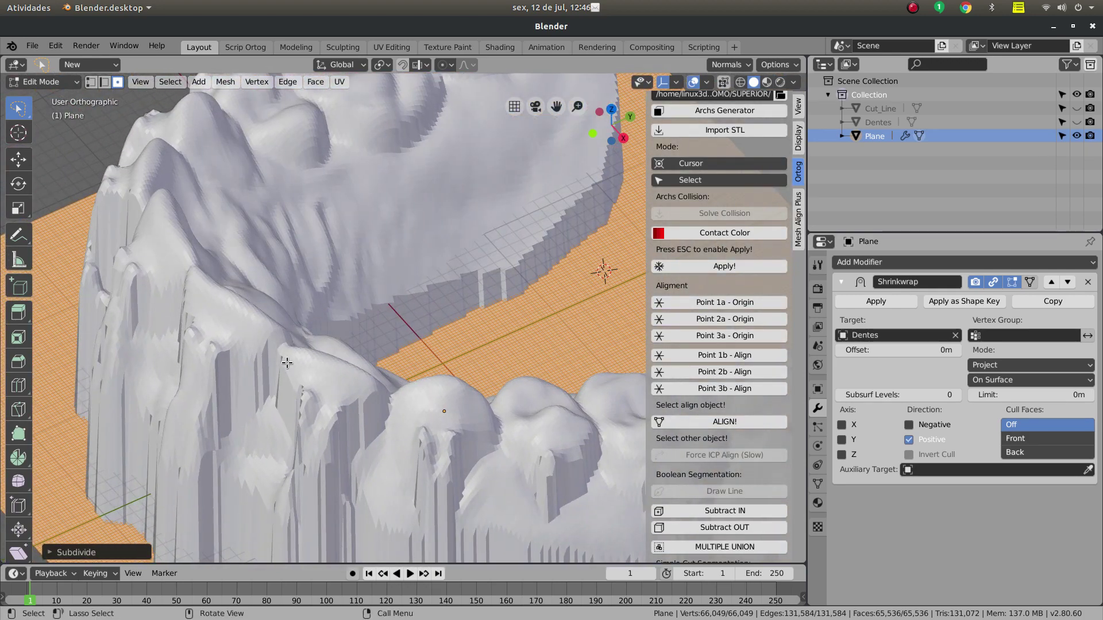
# Subdivide the shrinkwrapped plane again in Edit Mode, then return to Object Mode and inspect the whole arch
pyautogui.moveTo(338, 335); pyautogui.dragTo(368, 368, button='middle')
pyautogui.scroll(-2, 348, 338)
pyautogui.press('w')
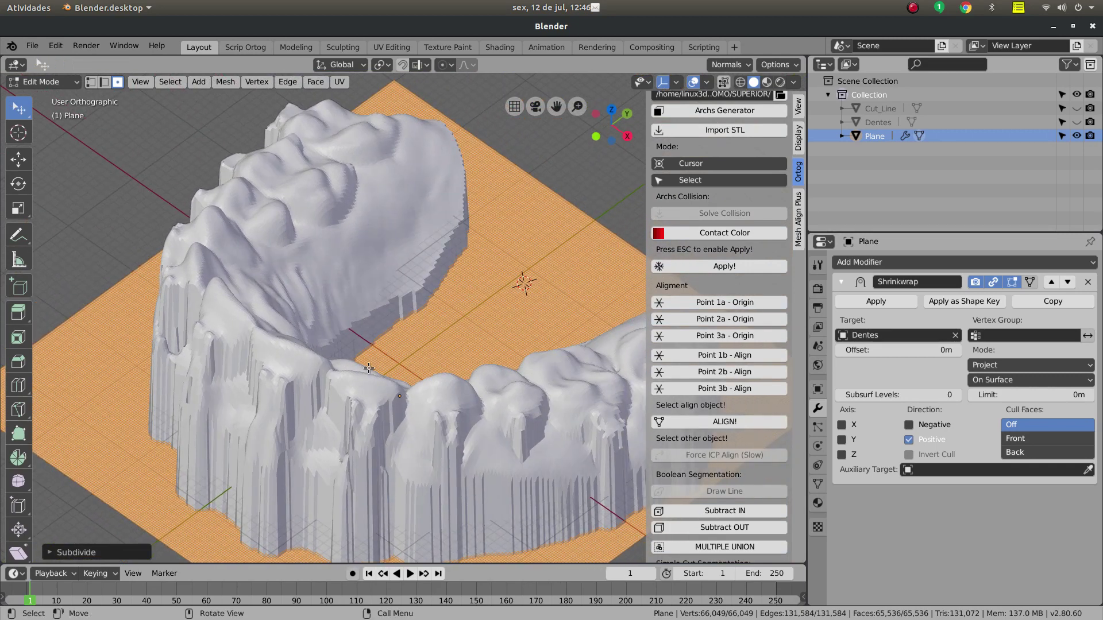
pyautogui.press('F3')
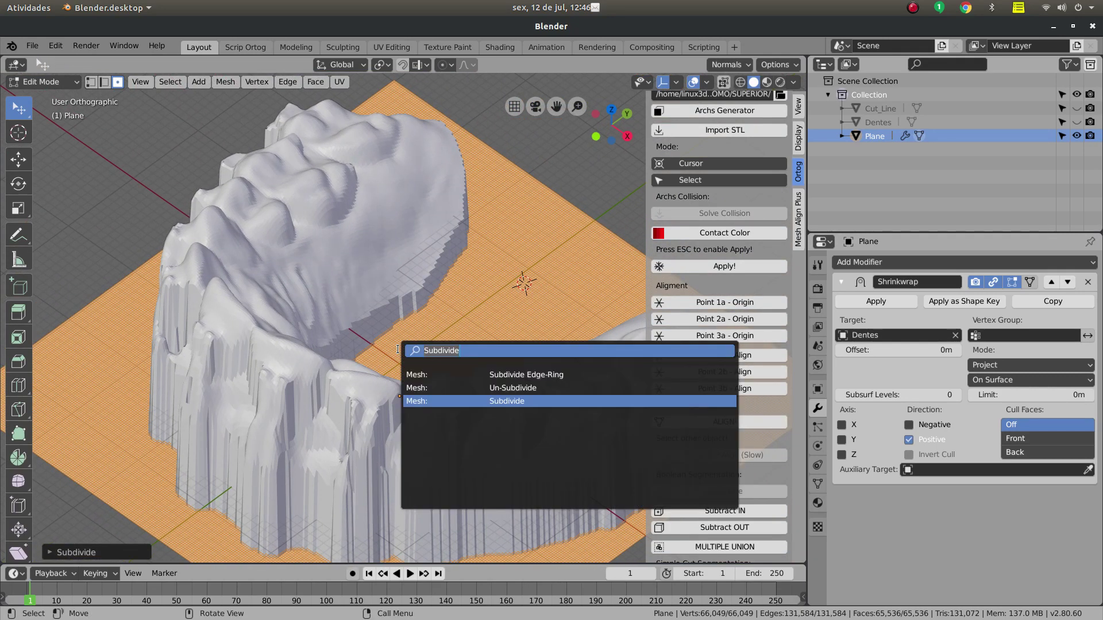
pyautogui.press('Return')
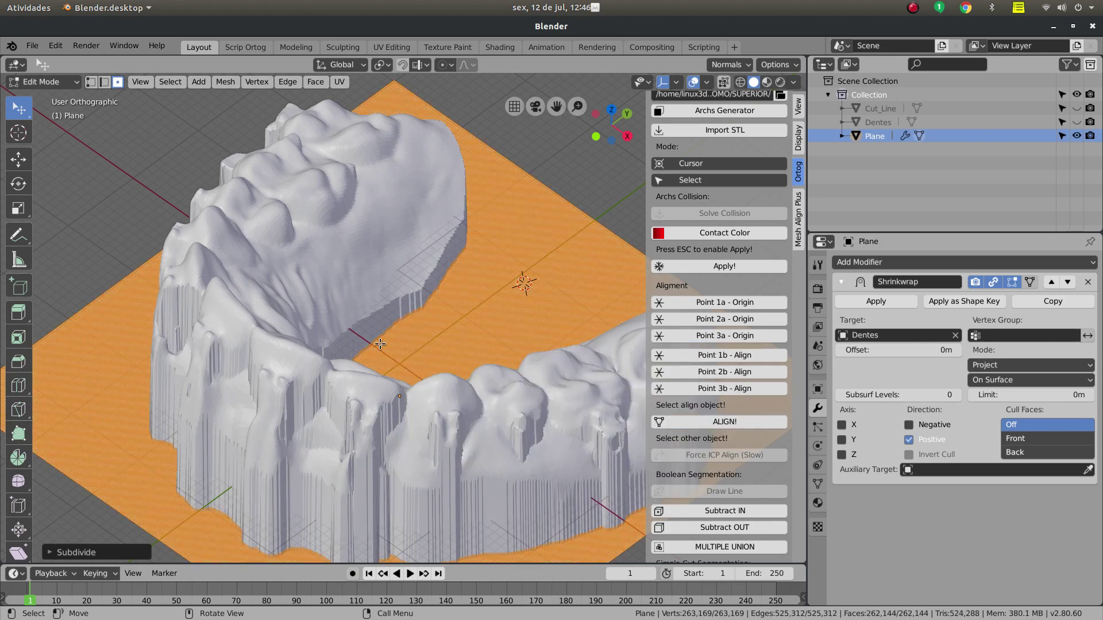
pyautogui.press('Tab')
pyautogui.moveTo(380, 344); pyautogui.dragTo(395, 322, button='middle')
pyautogui.scroll(3, 359, 370)
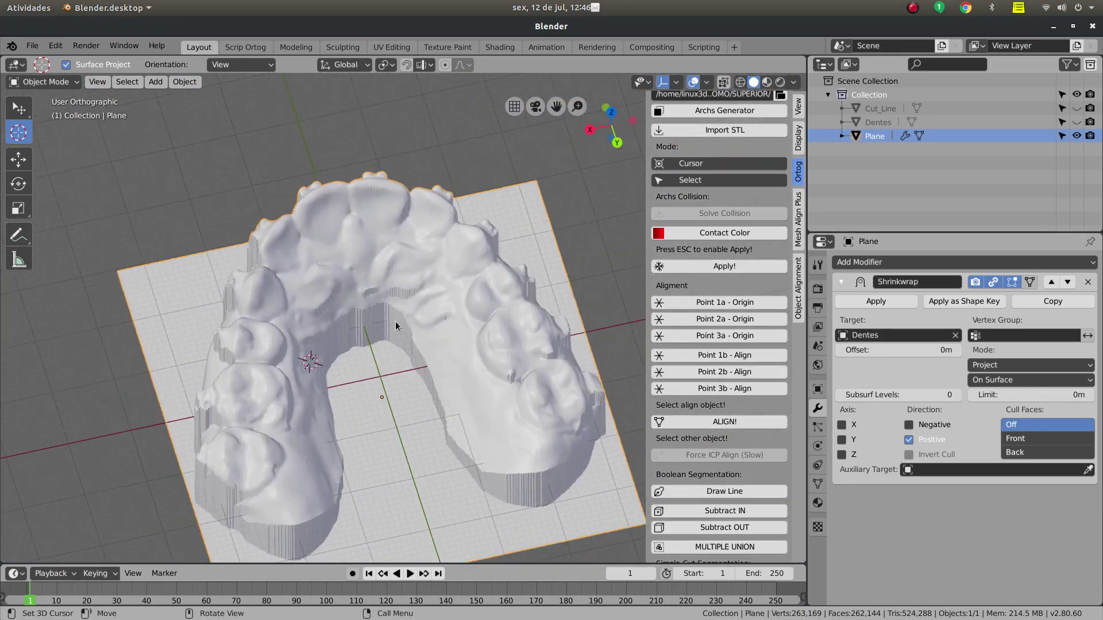
# Place the 3D cursor on the edge of a front tooth and add a cube mesh there
pyautogui.press('KP_1')
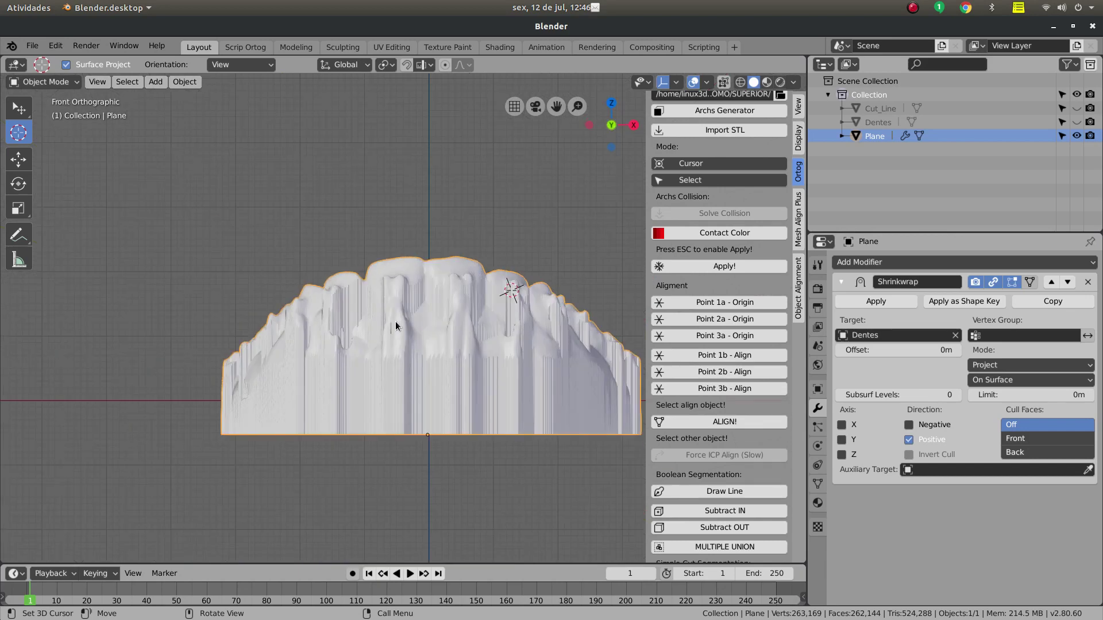
pyautogui.press('KP_3')
pyautogui.keyDown('shift'); pyautogui.moveTo(395, 326); pyautogui.dragTo(307, 405, button='middle'); pyautogui.keyUp('shift')
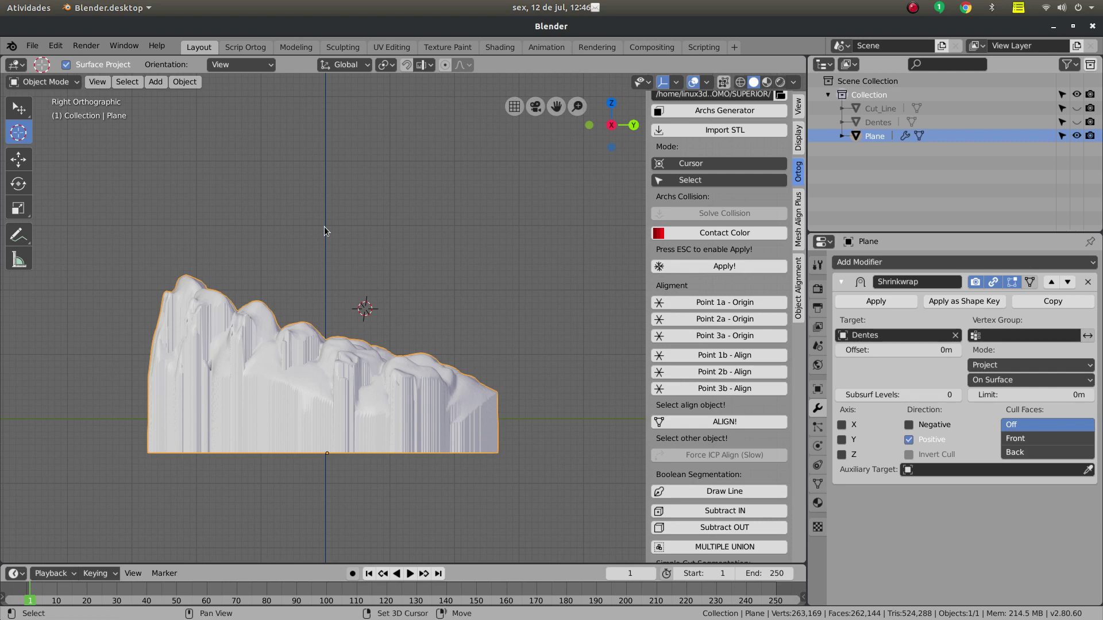
pyautogui.hotkey('shift', 'a')
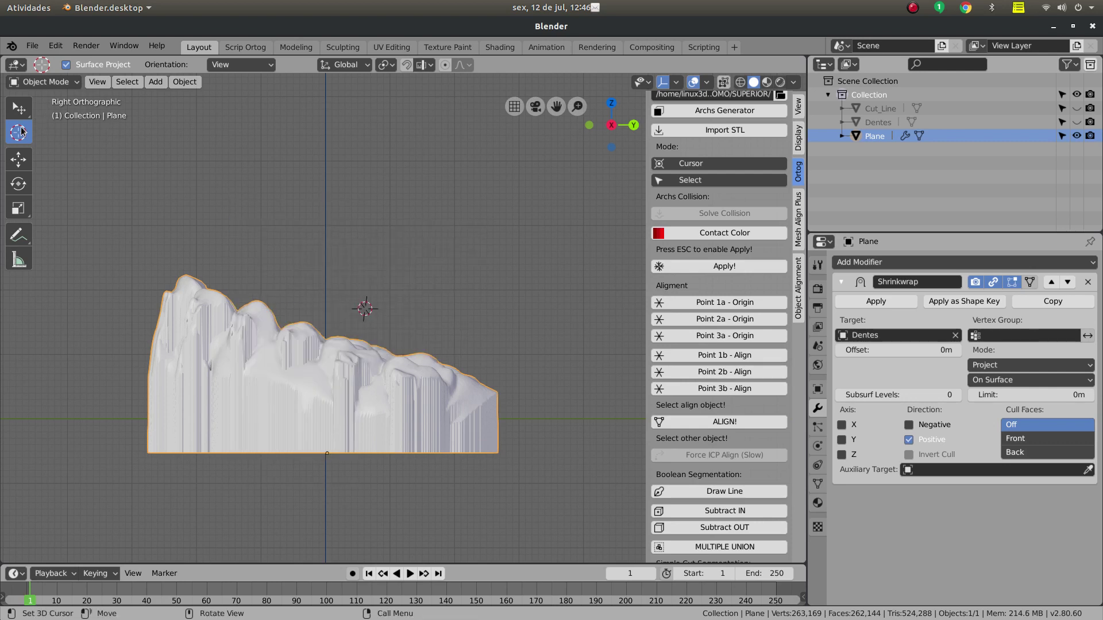
pyautogui.moveTo(58, 172); pyautogui.dragTo(252, 382, button='middle')
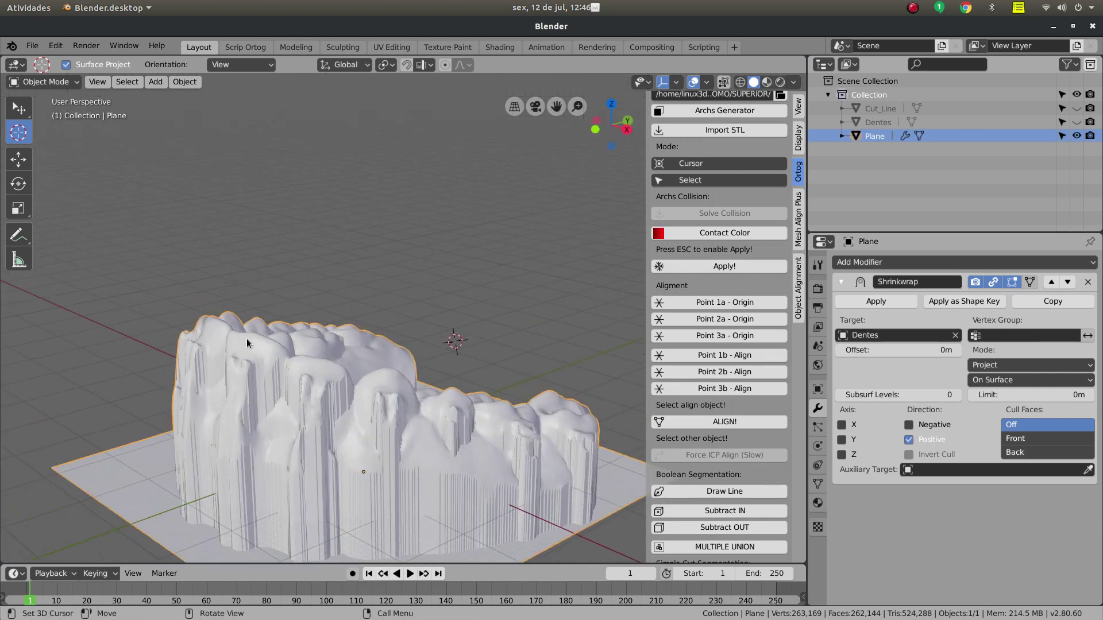
pyautogui.hotkey('shift', 'a')
pyautogui.moveTo(264, 340)
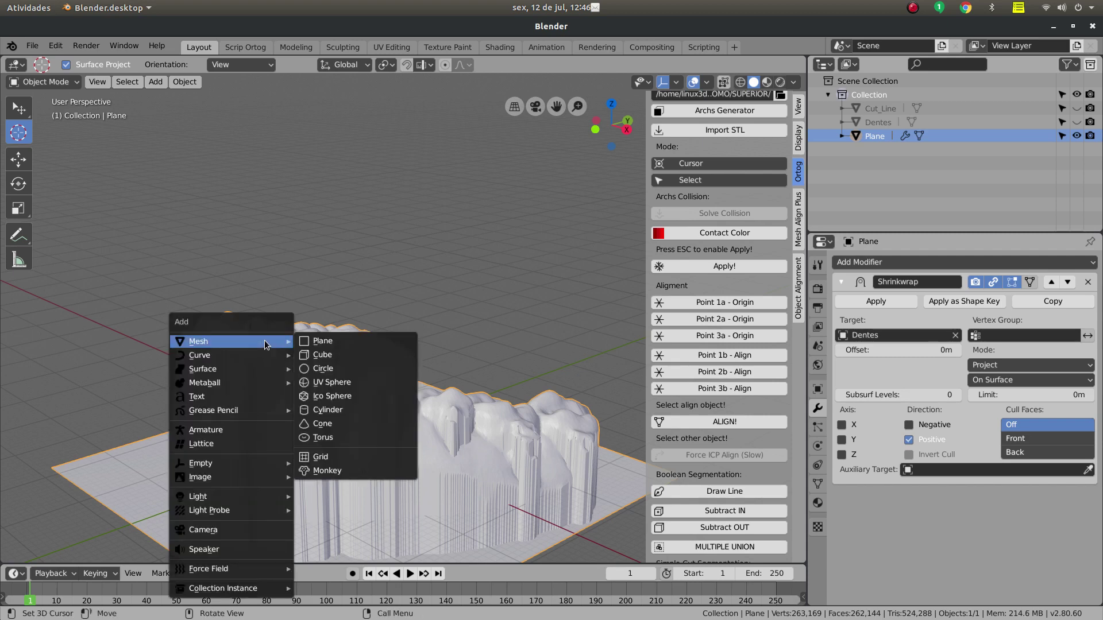
pyautogui.click(344, 354)
# Scale the cube up about 24 times and move it over the arch in the right side view
pyautogui.press('KP_3')
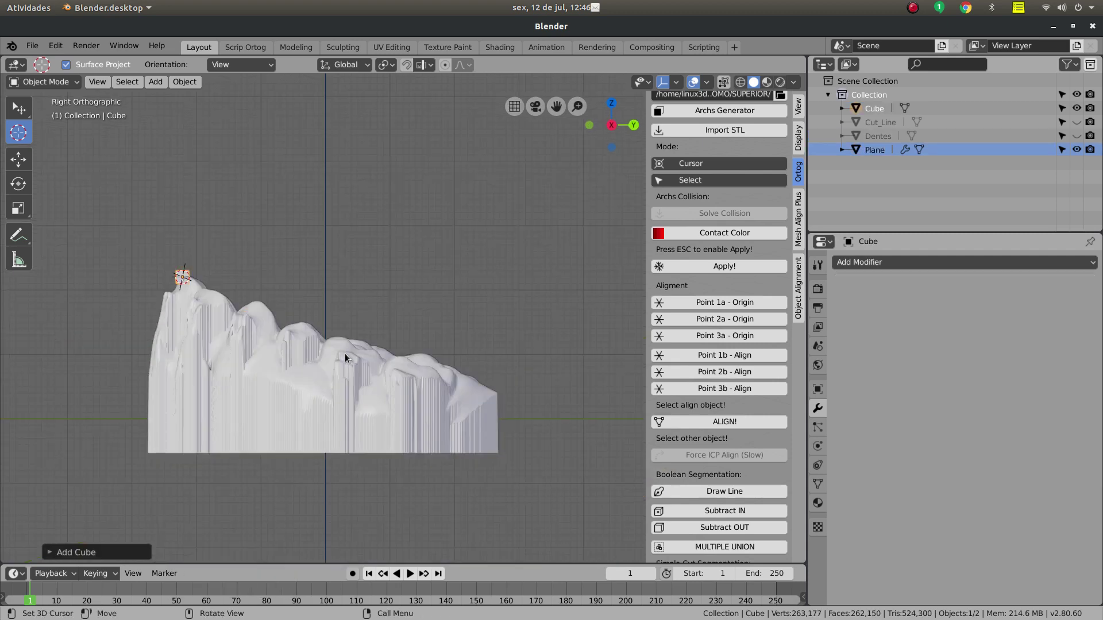
pyautogui.press('s')
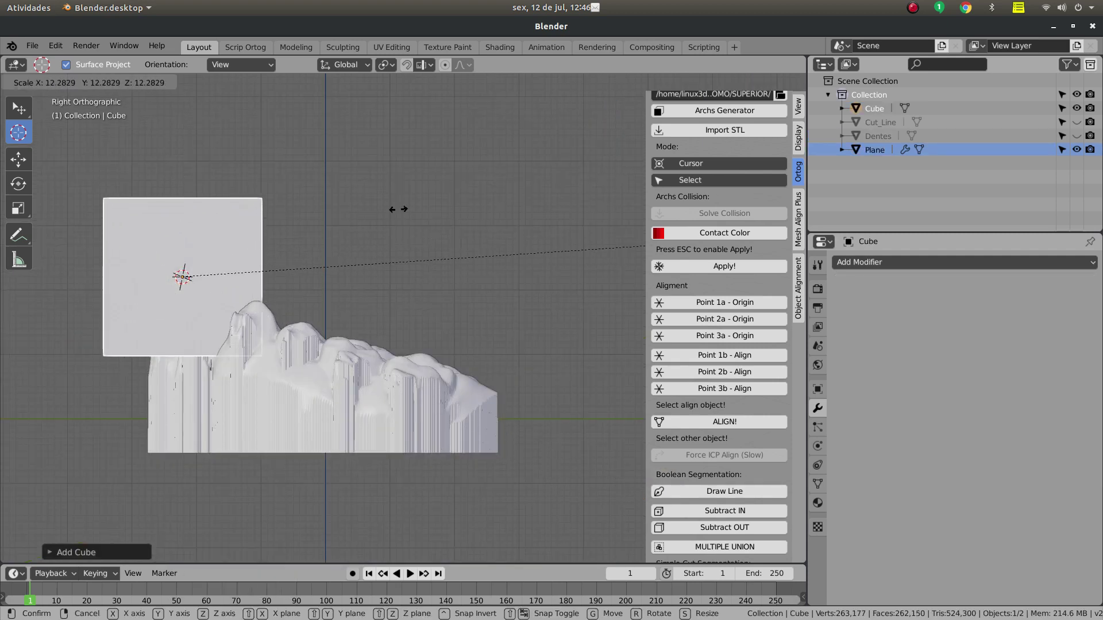
pyautogui.click(571, 374)
pyautogui.press('g')
pyautogui.click(466, 268)
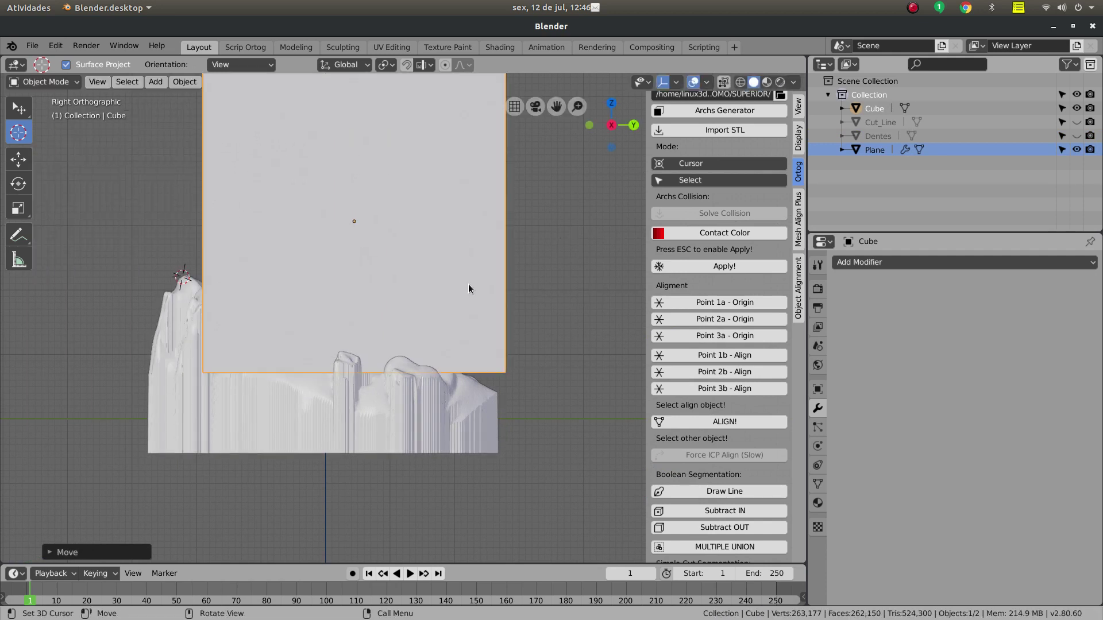
# Flatten the cube along Z and enlarge it uniformly until it spans beyond the full length of the arch
pyautogui.scroll(-2, 466, 310)
pyautogui.press('s')
pyautogui.press('z')
pyautogui.click(411, 309)
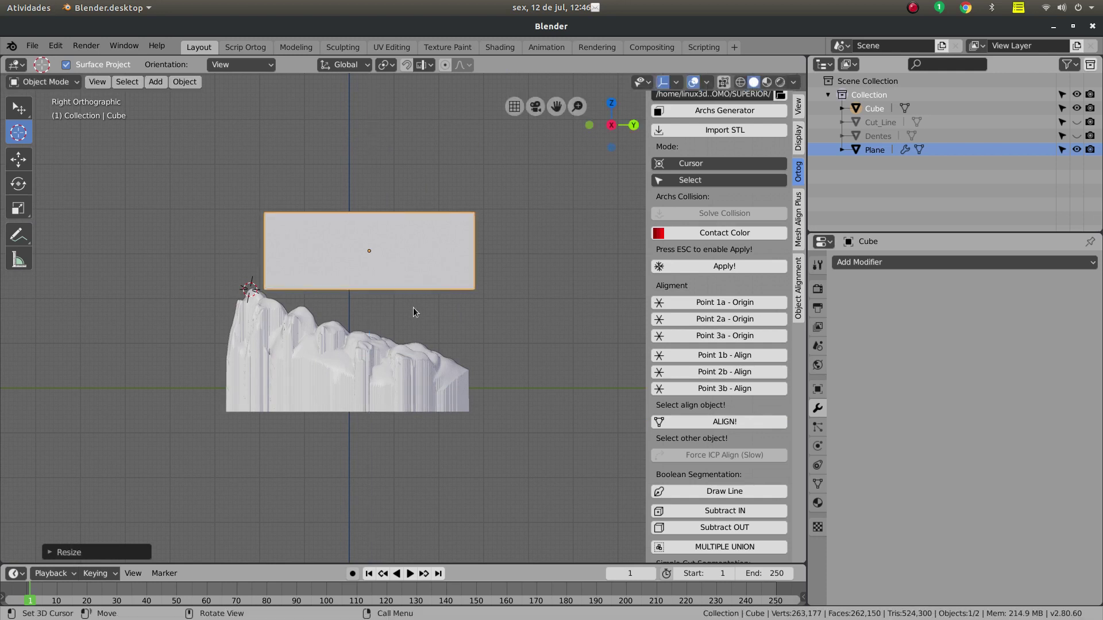
pyautogui.press('s')
pyautogui.click(505, 342)
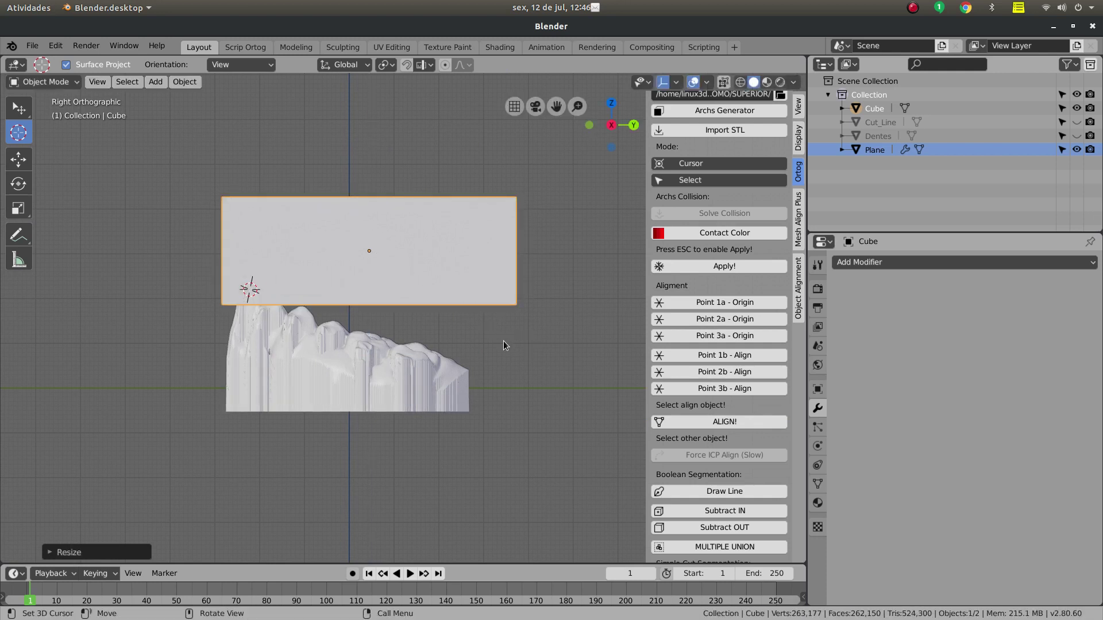
# Switch to wireframe shading and lower the cube so it encloses the upper part of the arch
pyautogui.press('z')
pyautogui.click(460, 339)
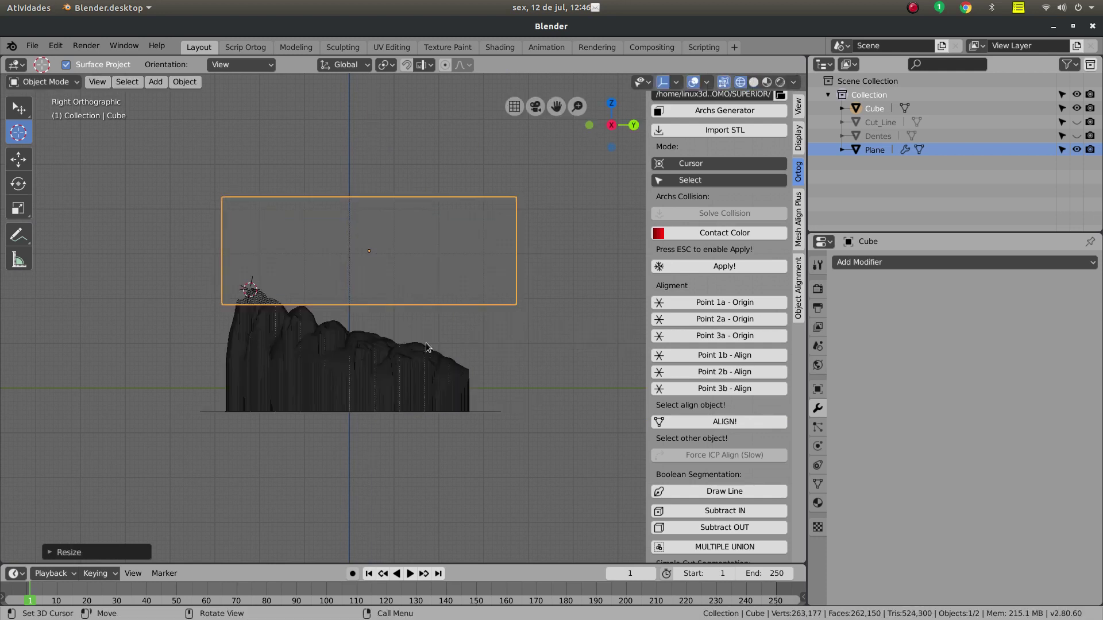
pyautogui.press('z')
pyautogui.click(425, 346)
pyautogui.scroll(2, 438, 329)
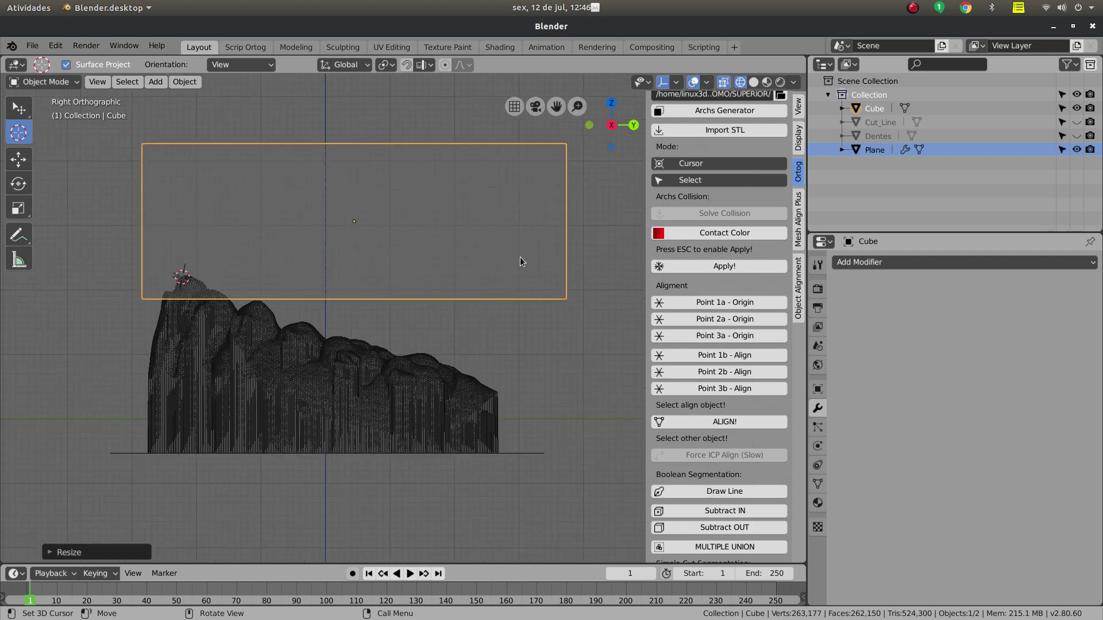
pyautogui.press('g')
pyautogui.click(517, 344)
pyautogui.press('r')
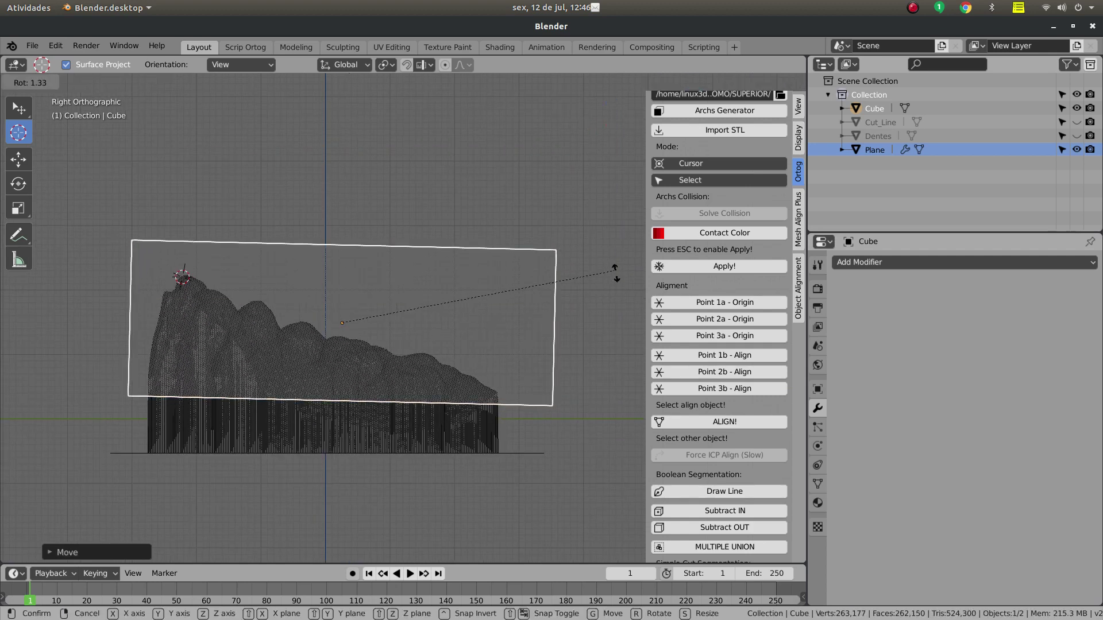
pyautogui.click(589, 351)
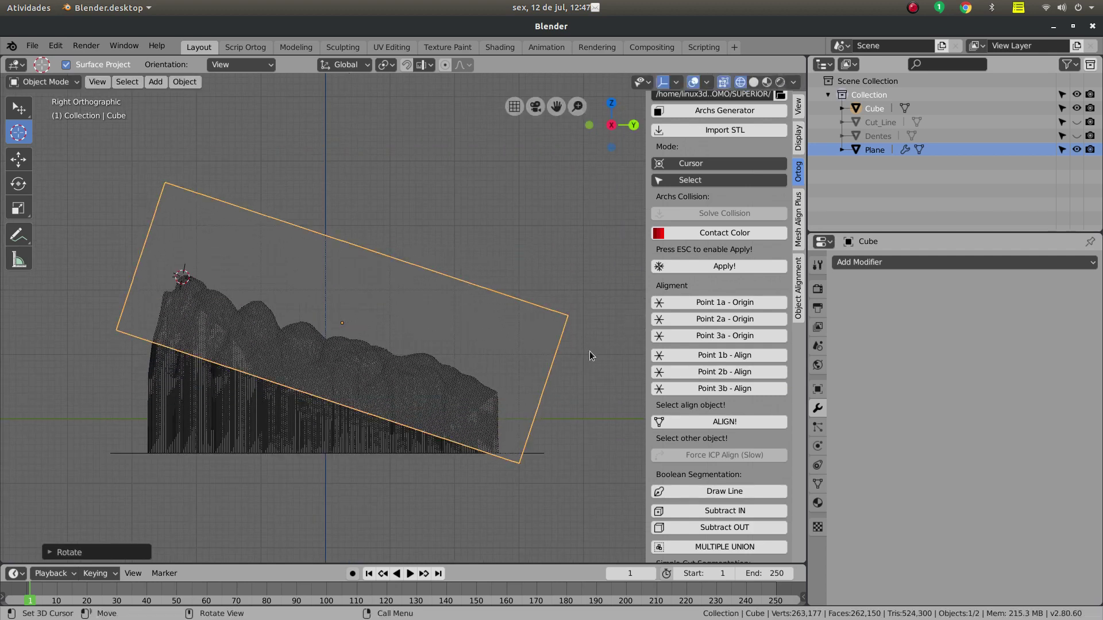
pyautogui.press('g')
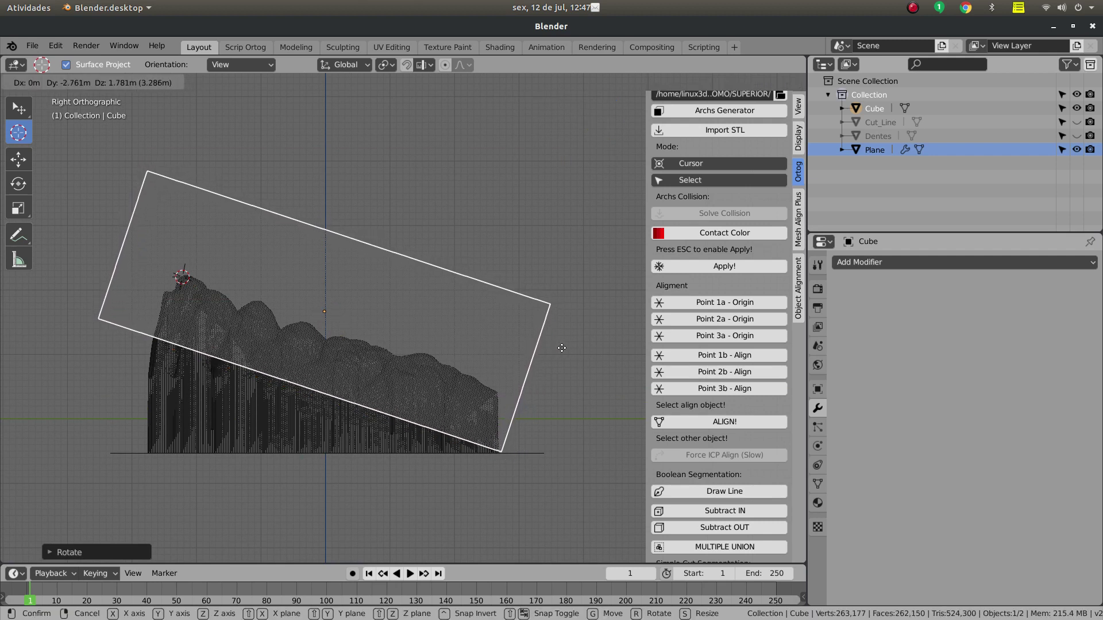
pyautogui.click(566, 343)
pyautogui.press('r')
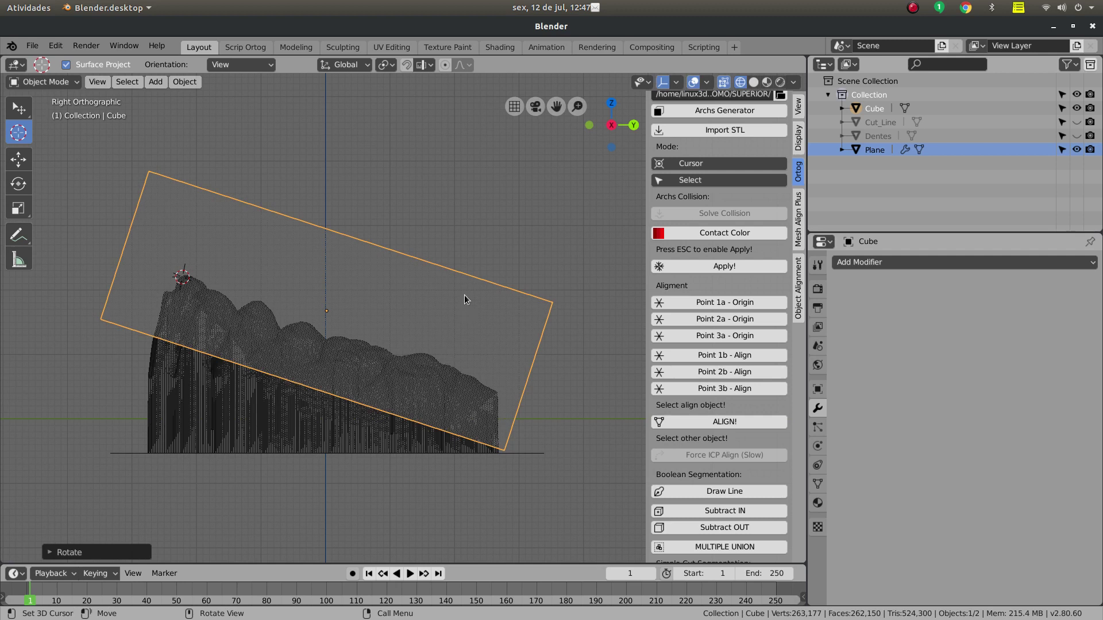
pyautogui.hotkey('ctrl', 'z')
pyautogui.hotkey('ctrl', 'z')
pyautogui.hotkey('ctrl', 'z')
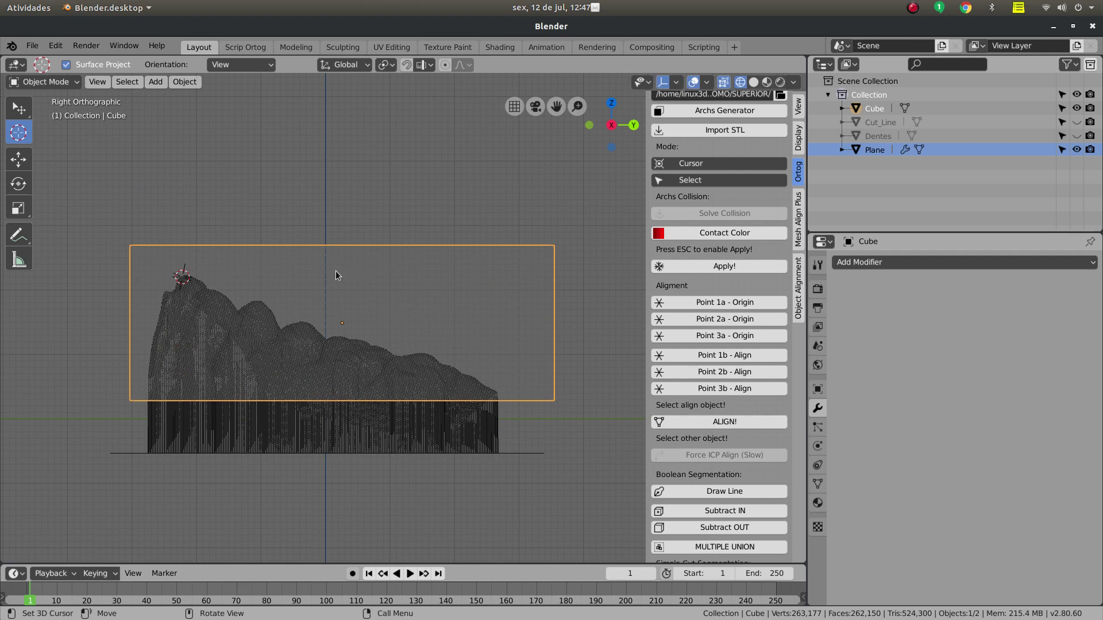
# Stretch the cube along Z to just above the plane's base and nudge it into position around the arch
pyautogui.press('s')
pyautogui.press('z')
pyautogui.click(342, 247)
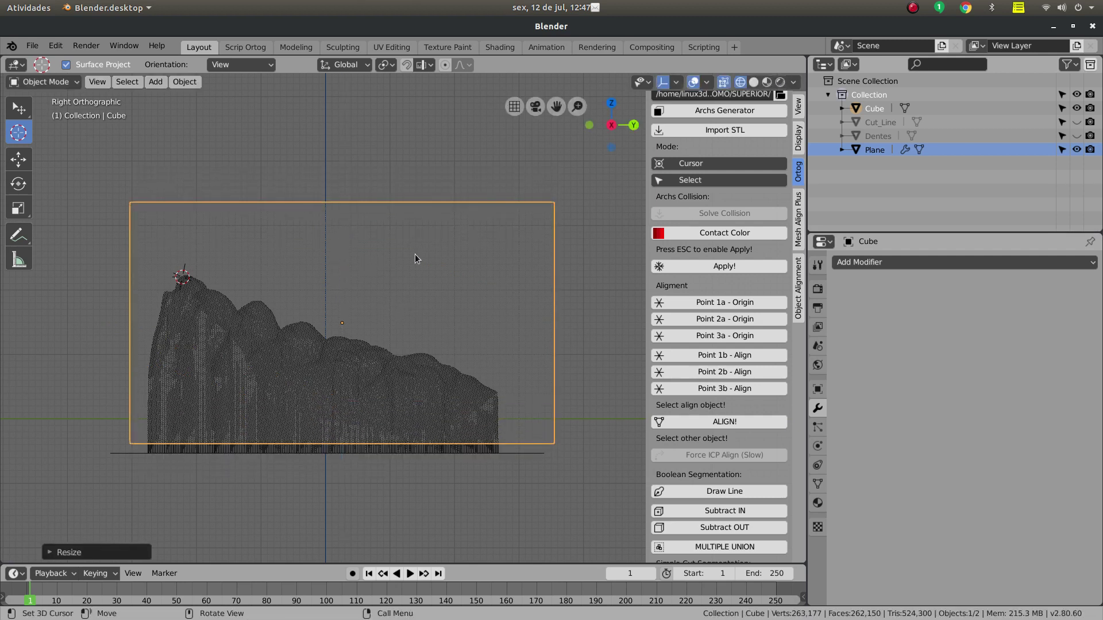
pyautogui.press('g')
pyautogui.click(405, 239)
# Centre the cube on the arch along global X and widen it about 1.1 times along X in the front view
pyautogui.press('KP_1')
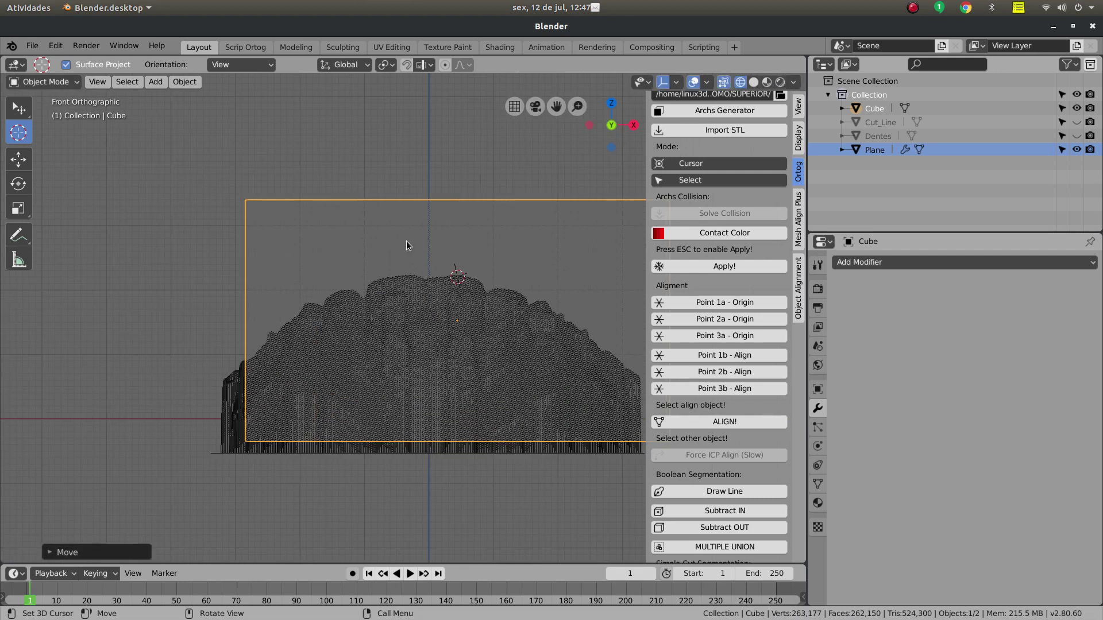
pyautogui.scroll(-2, 211, 378)
pyautogui.press('g')
pyautogui.press('x')
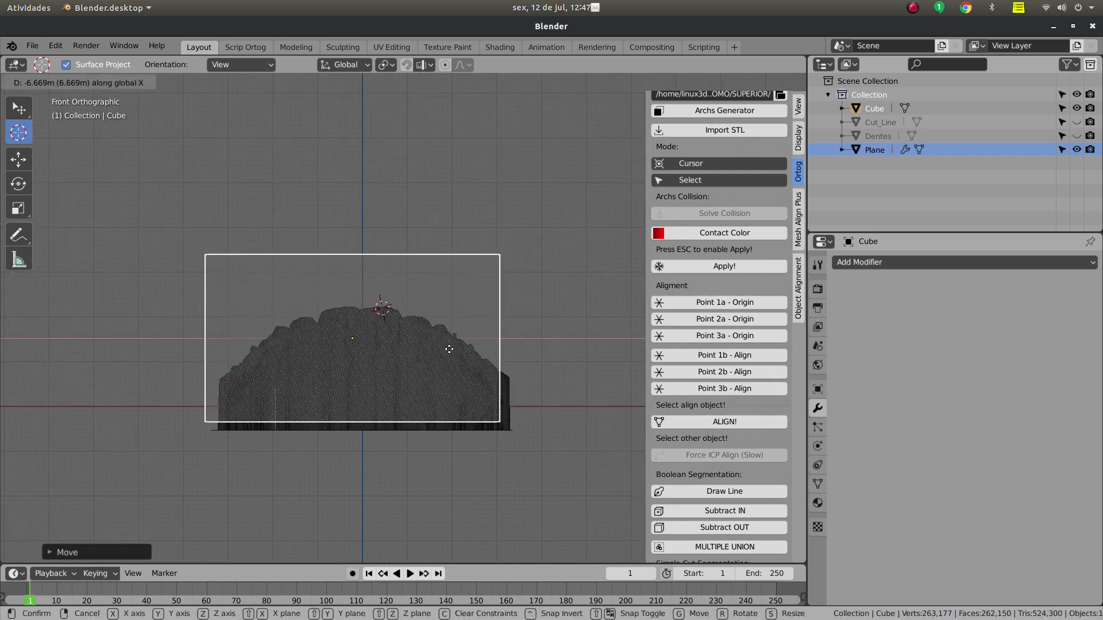
pyautogui.click(462, 351)
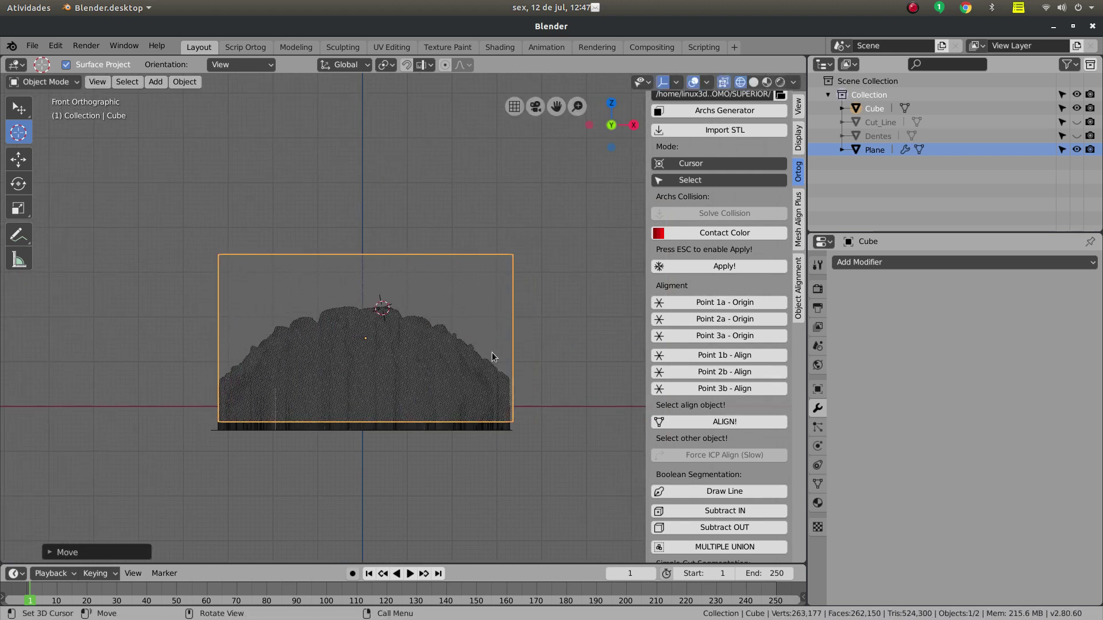
pyautogui.press('s')
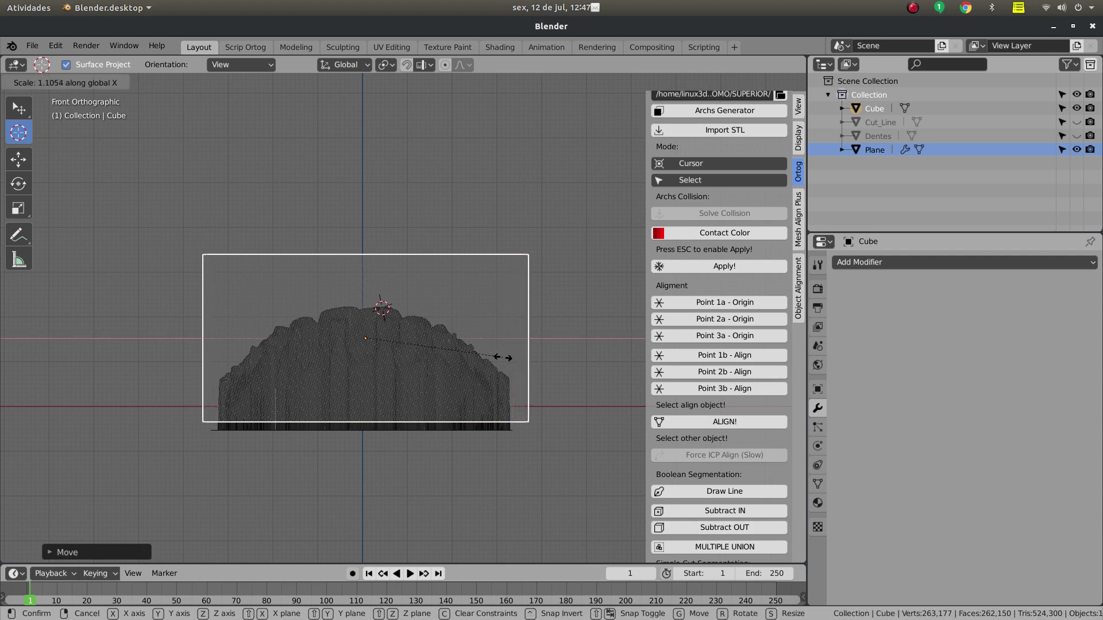
pyautogui.click(503, 362)
# Return to solid shading and check from below how the cube sits above the plane's base
pyautogui.moveTo(500, 364); pyautogui.dragTo(391, 381, button='middle')
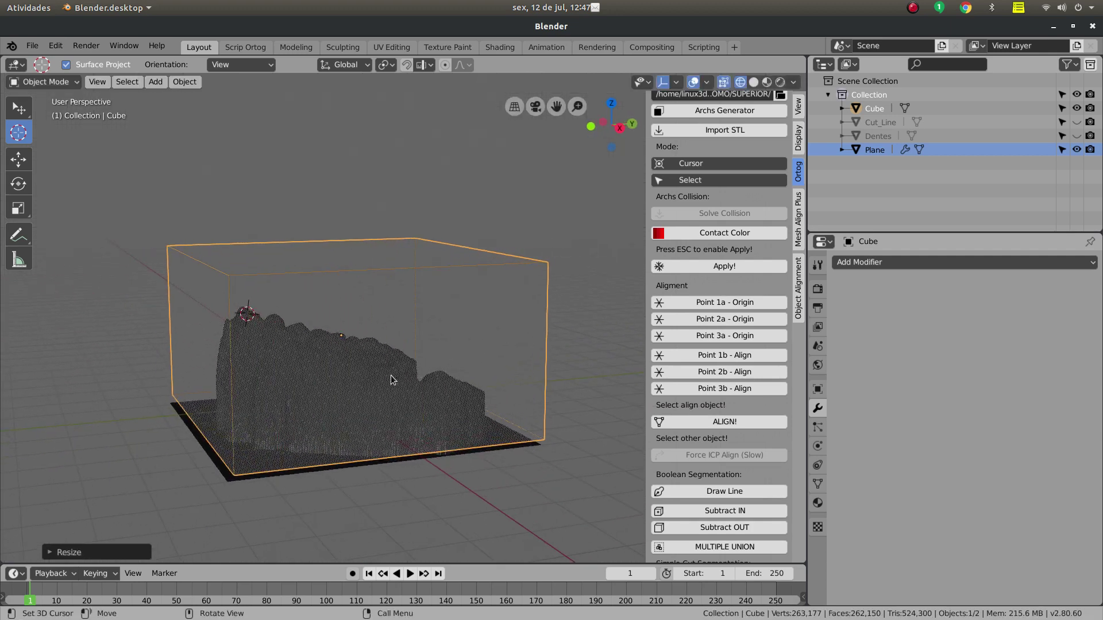
pyautogui.press('z')
pyautogui.click(485, 365)
pyautogui.moveTo(486, 365)
pyautogui.mouseDown(button='middle')
pyautogui.moveTo(426, 391)
pyautogui.moveTo(426, 381)
pyautogui.moveTo(429, 409)
pyautogui.moveTo(532, 436)
pyautogui.mouseUp(button='middle')
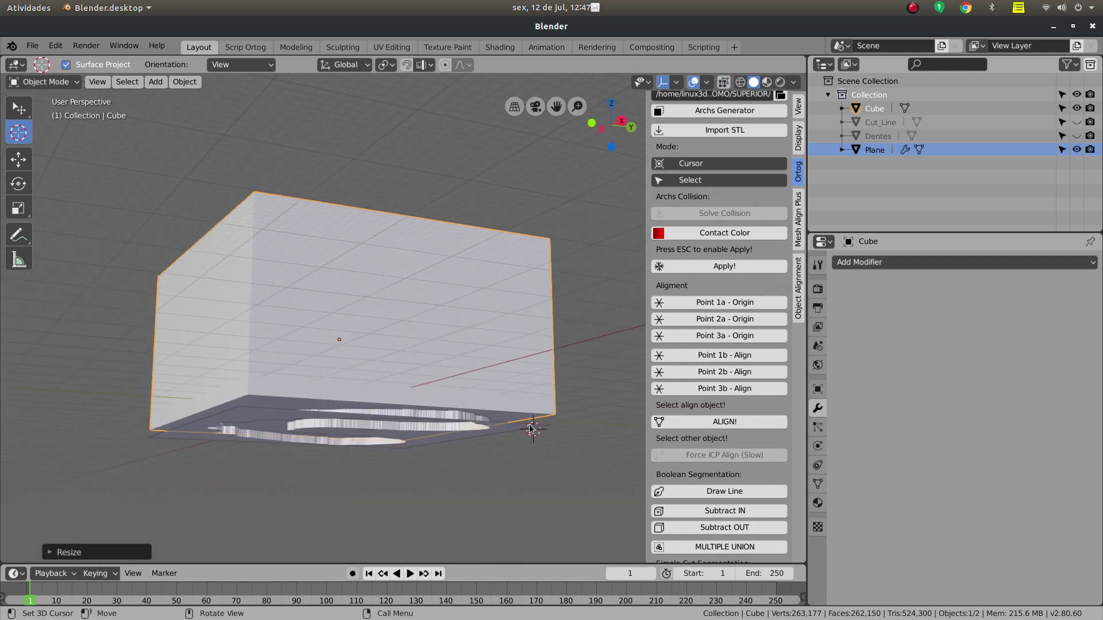
pyautogui.moveTo(492, 403); pyautogui.dragTo(498, 429, button='middle')
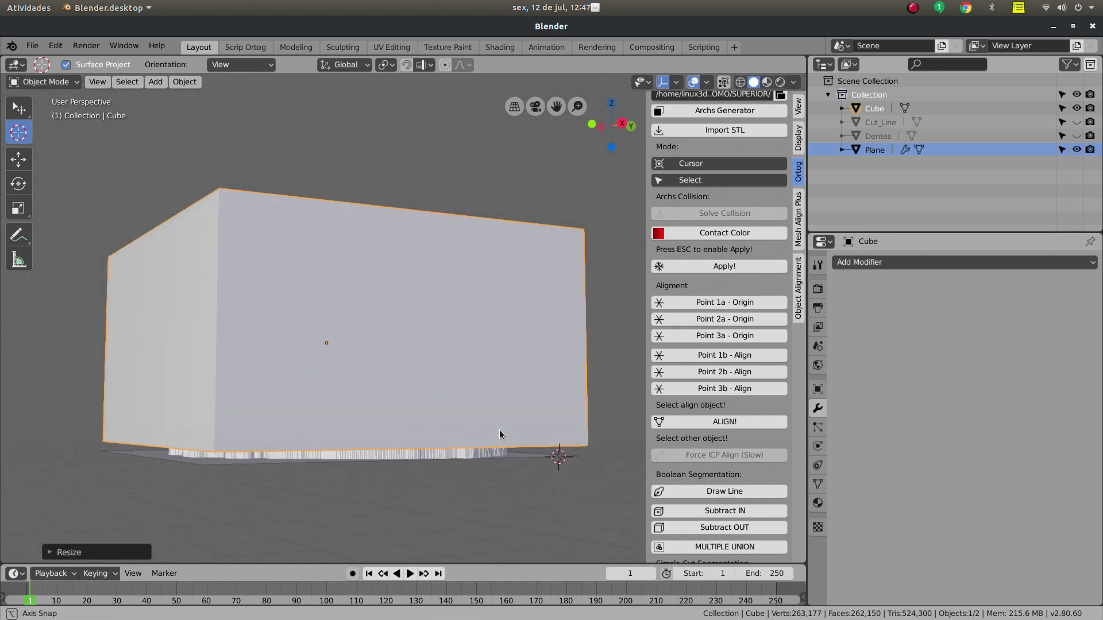
# Switch to the Select tool and select the plane together with the cube, leaving the cube active
pyautogui.click(19, 112)
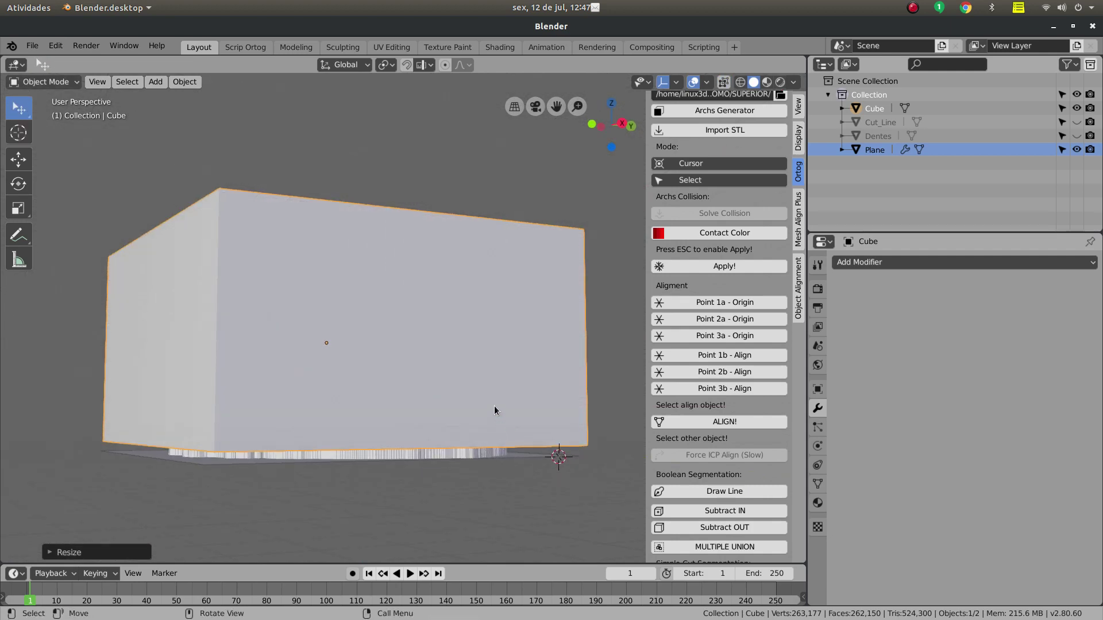
pyautogui.click(484, 458)
pyautogui.click(463, 315)
pyautogui.moveTo(454, 394)
pyautogui.mouseDown(button='middle')
pyautogui.moveTo(419, 389)
pyautogui.moveTo(447, 405)
pyautogui.mouseUp(button='middle')
# Run the Intersect Boolean from the Guide and Splint Creation tools on the selected plane and cube
pyautogui.scroll(-10, 733, 422)
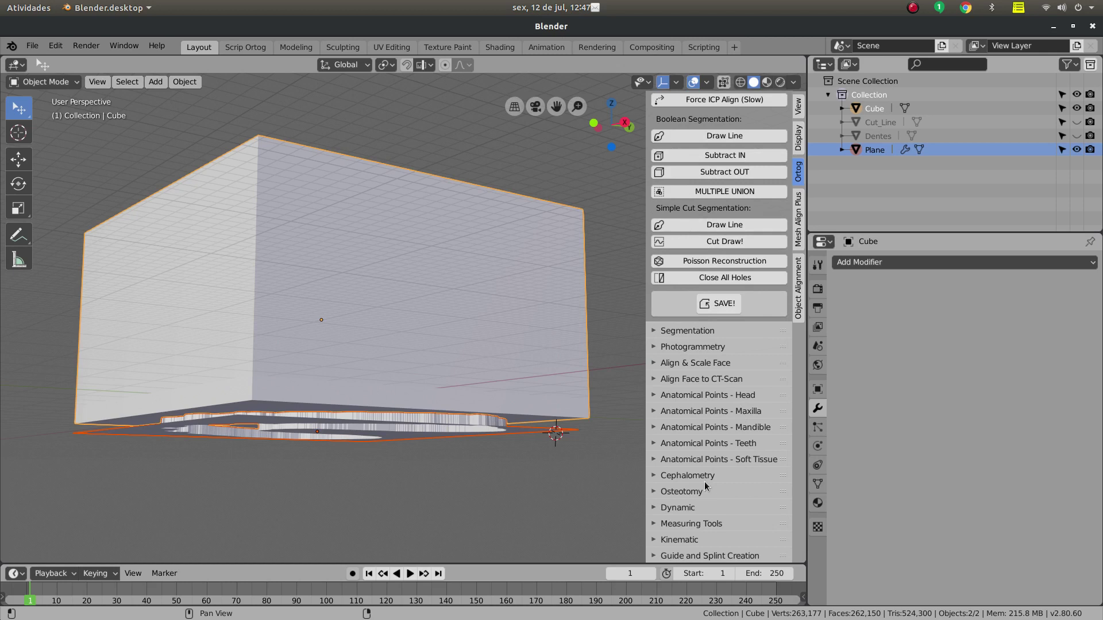
pyautogui.scroll(5, 706, 486)
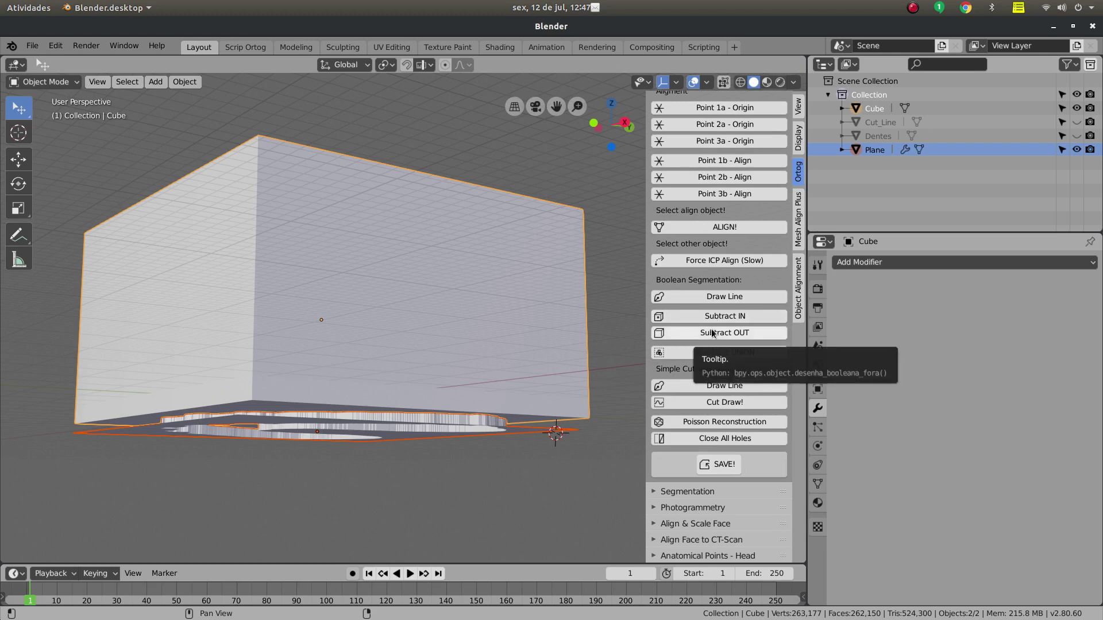
pyautogui.scroll(-5, 713, 333)
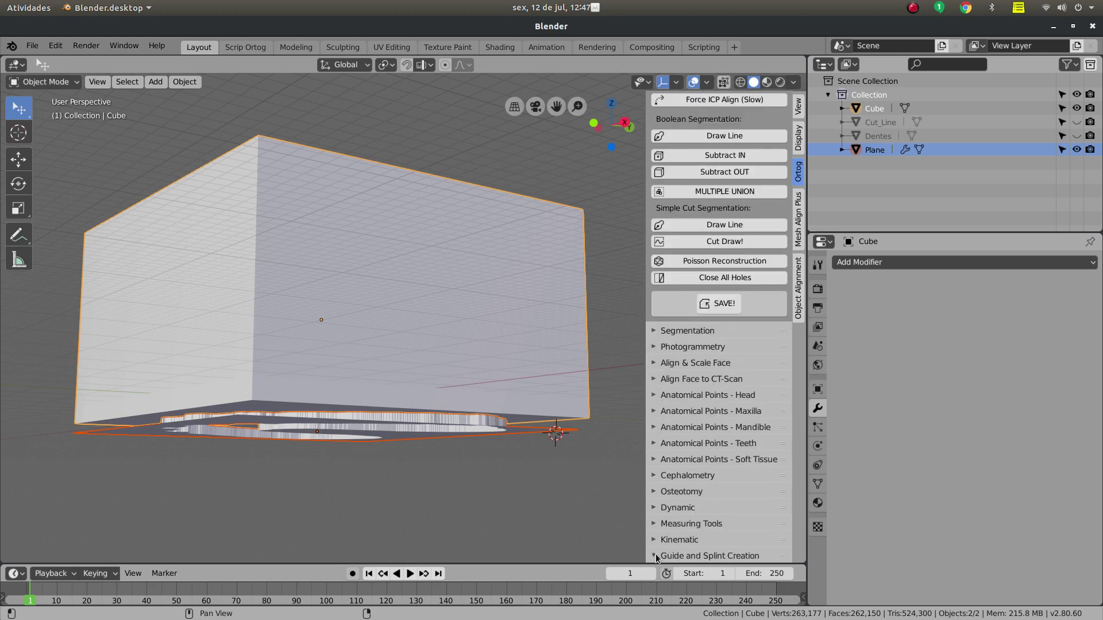
pyautogui.click(653, 556)
pyautogui.scroll(-9, 724, 502)
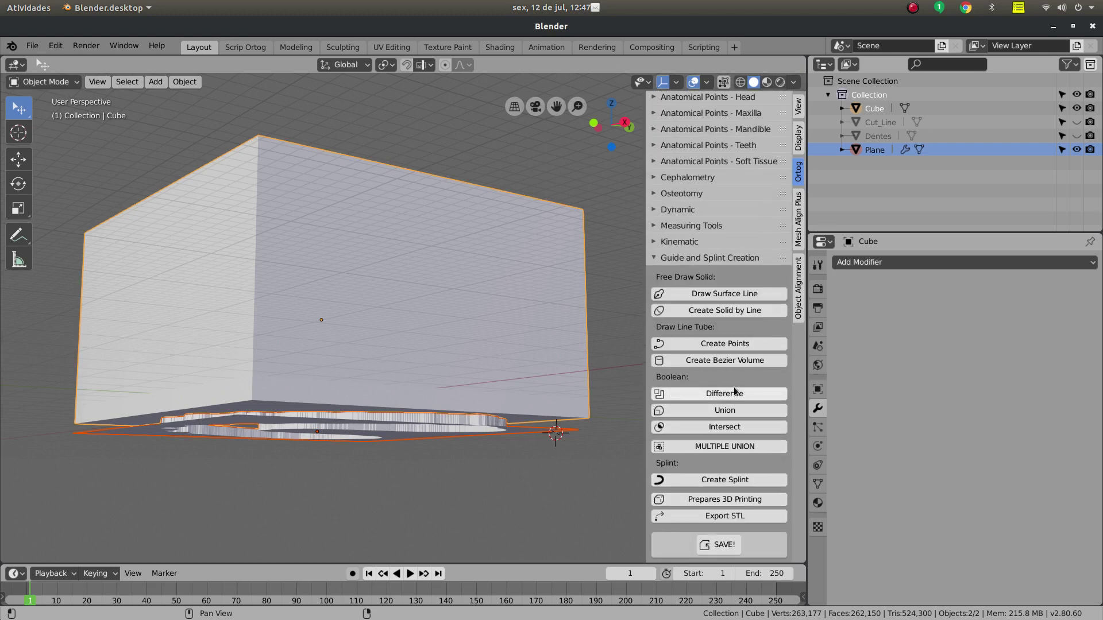
pyautogui.moveTo(520, 401); pyautogui.dragTo(459, 431, button='middle')
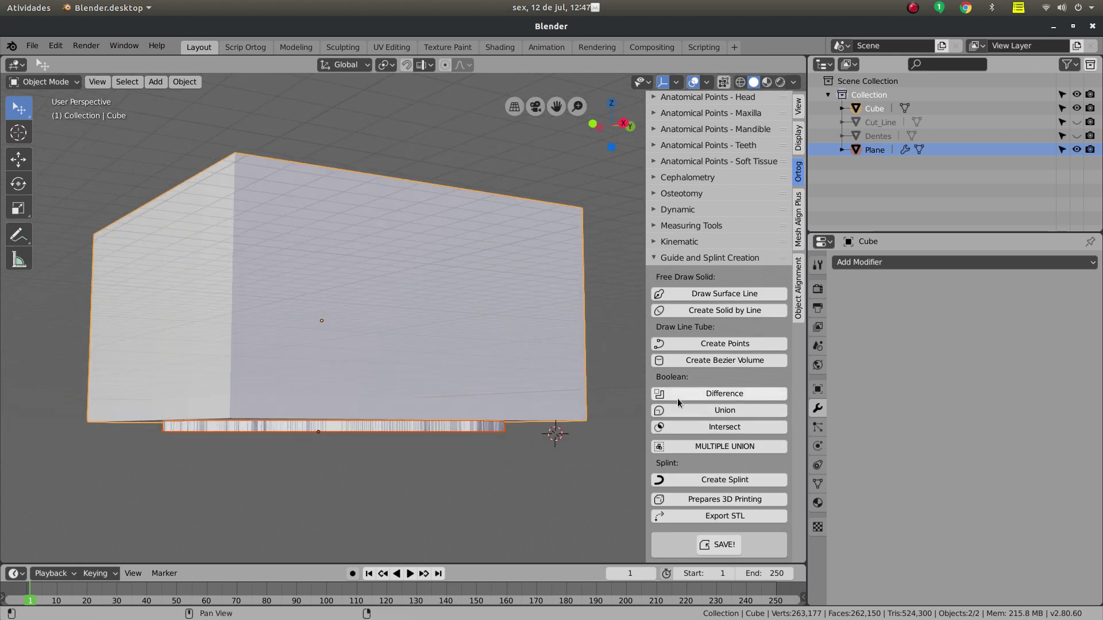
pyautogui.click(743, 431)
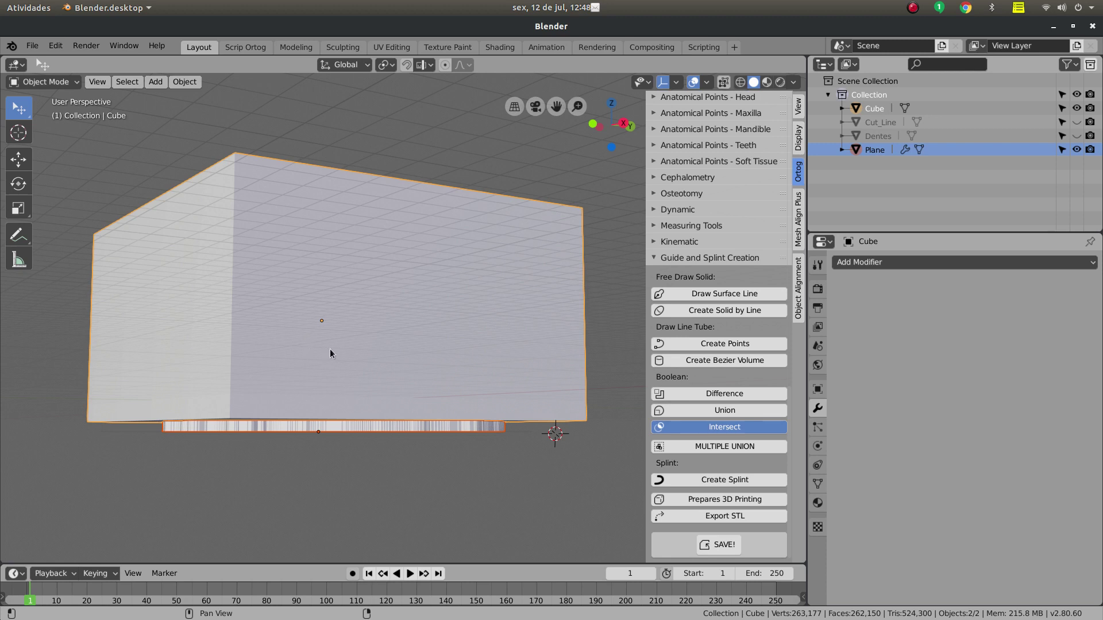
# Examine the intersected arch's tooth profile and vertical walls from the right side, briefly trying a tilt of the model
pyautogui.moveTo(323, 349); pyautogui.dragTo(313, 417, button='middle')
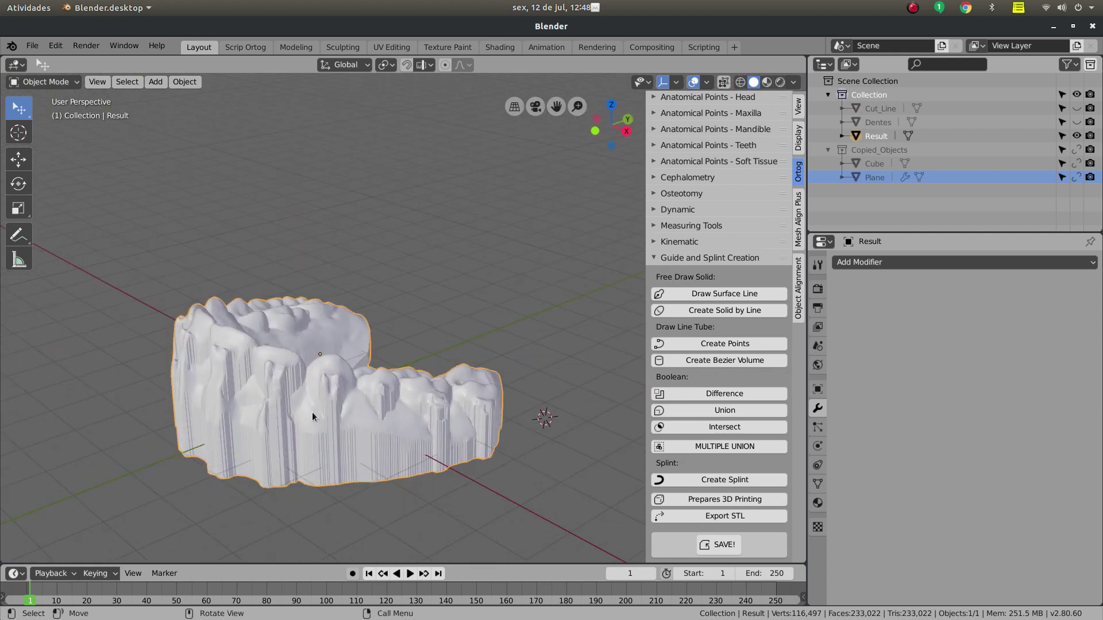
pyautogui.press('KP_1')
pyautogui.press('KP_3')
pyautogui.scroll(3, 259, 399)
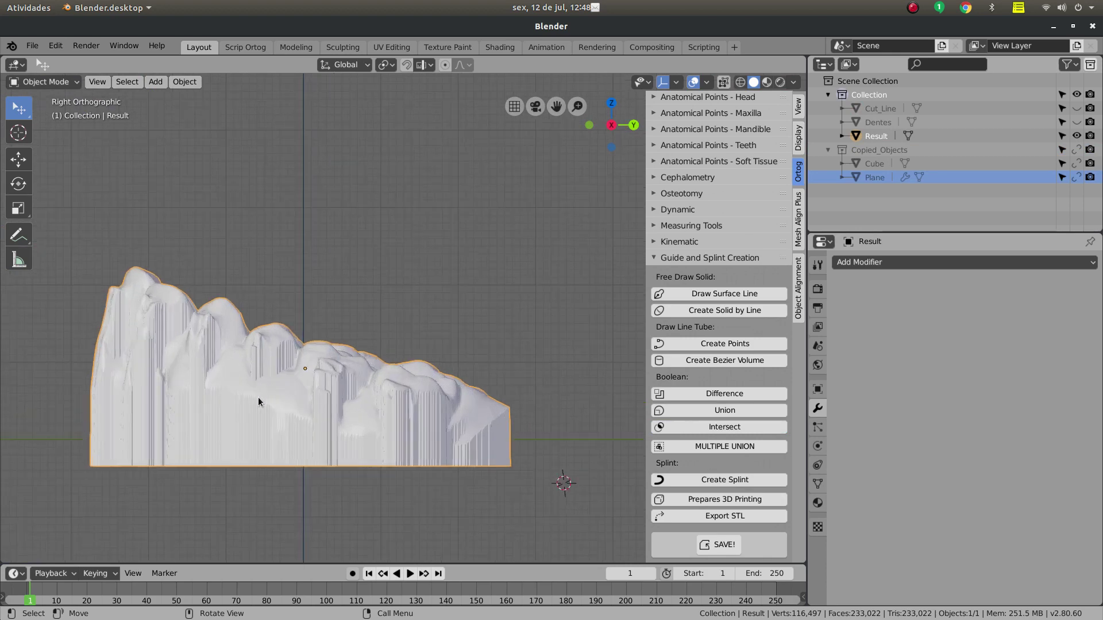
pyautogui.keyDown('shift'); pyautogui.moveTo(158, 404); pyautogui.dragTo(438, 493, button='middle'); pyautogui.keyUp('shift')
pyautogui.scroll(2, 302, 410)
pyautogui.scroll(1, 289, 370)
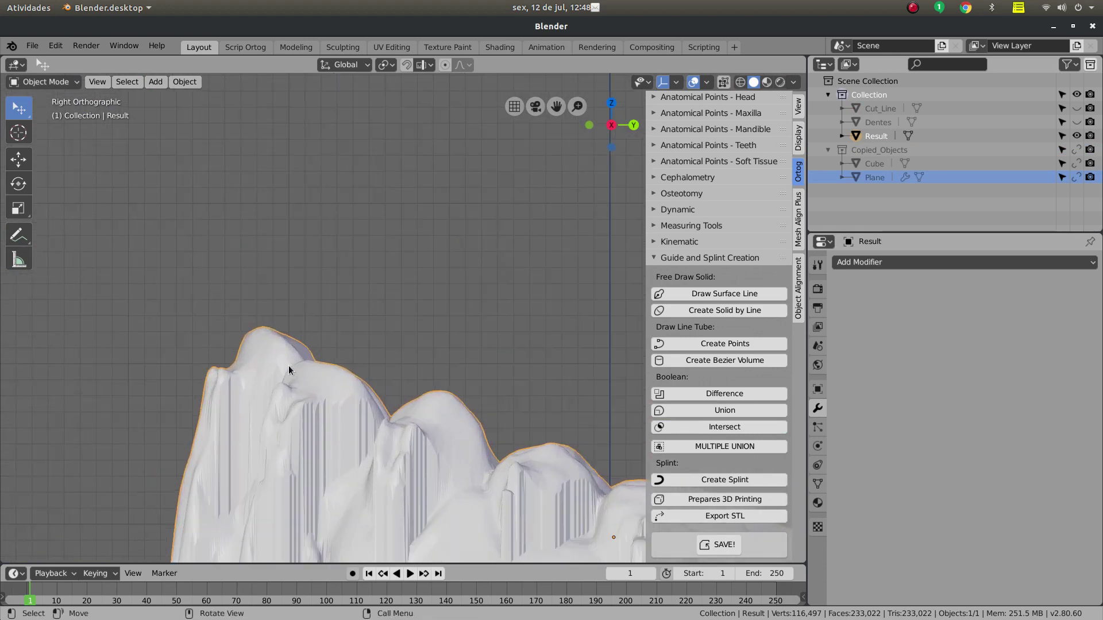
pyautogui.scroll(-4, 291, 369)
pyautogui.moveTo(375, 388); pyautogui.dragTo(362, 419, button='middle')
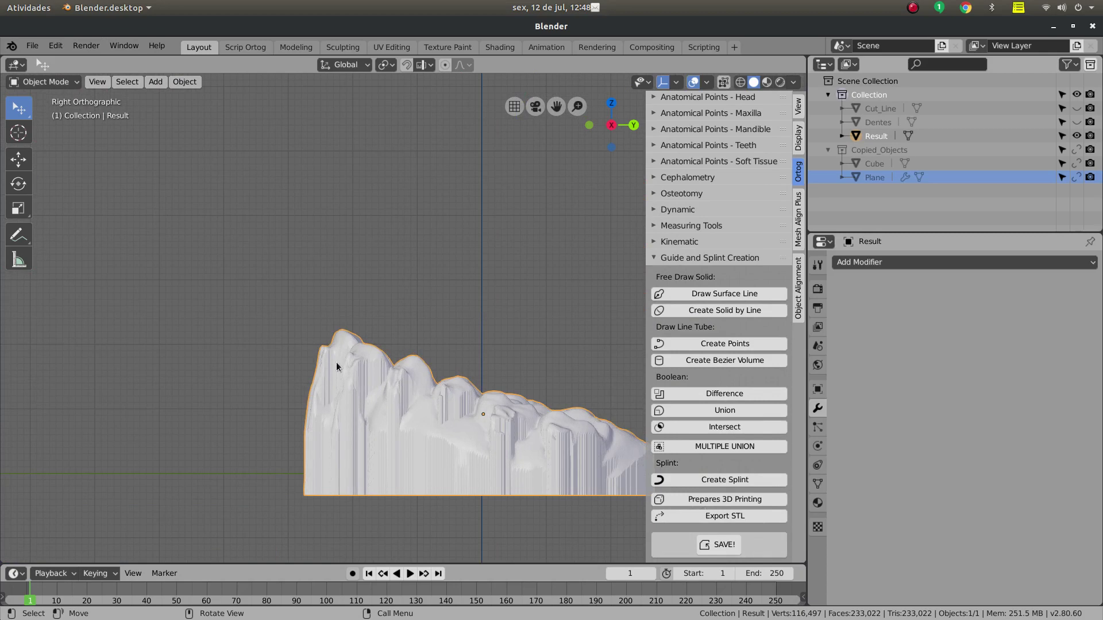
pyautogui.scroll(2, 411, 412)
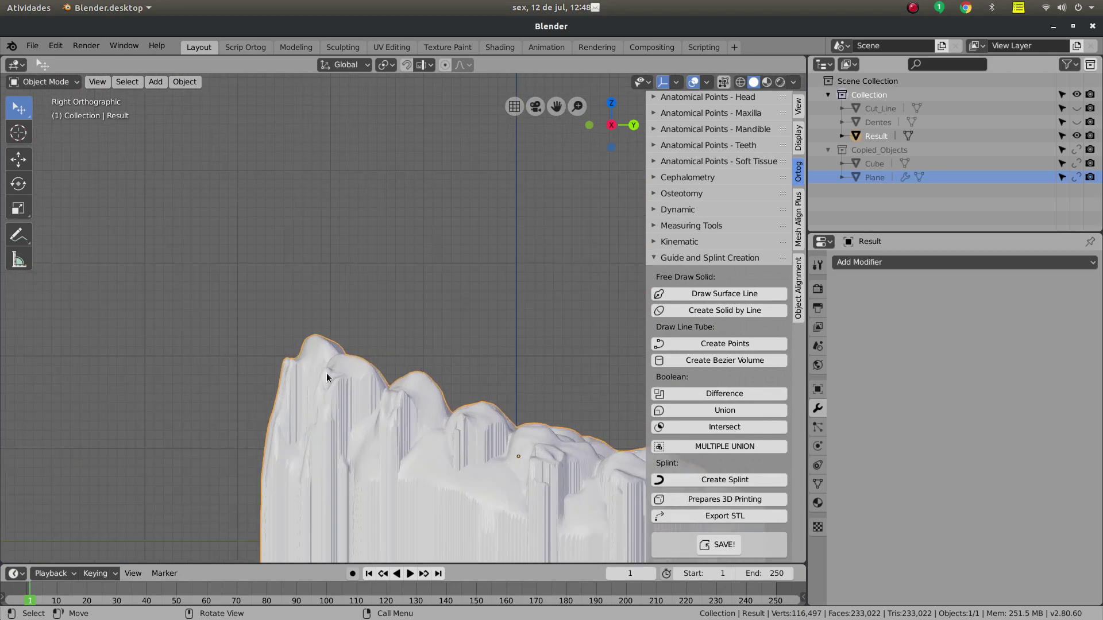
pyautogui.scroll(-2, 414, 417)
pyautogui.press('r')
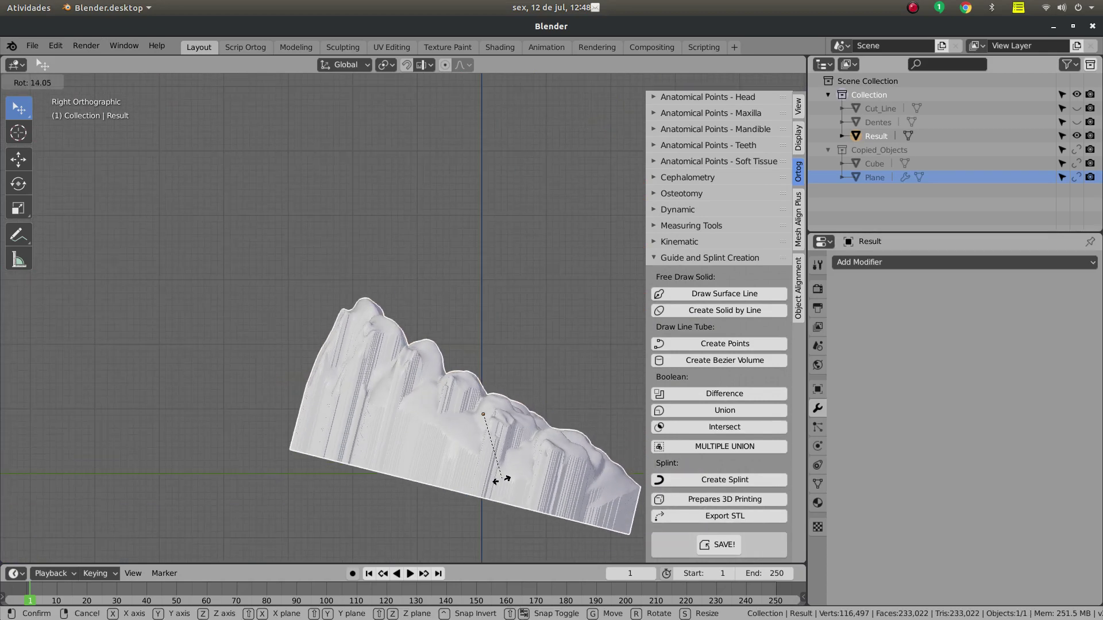
pyautogui.press('Escape')
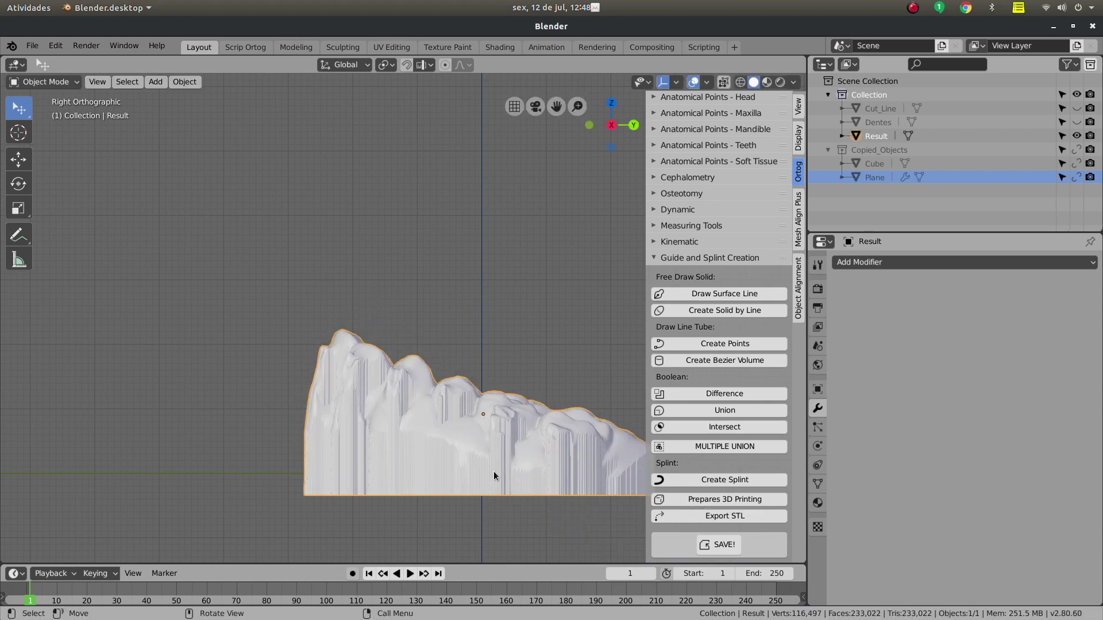
# Inspect the arch from the top for undercuts around the front teeth, and check its inner walls from an angled view
pyautogui.press('KP_7')
pyautogui.scroll(2, 461, 502)
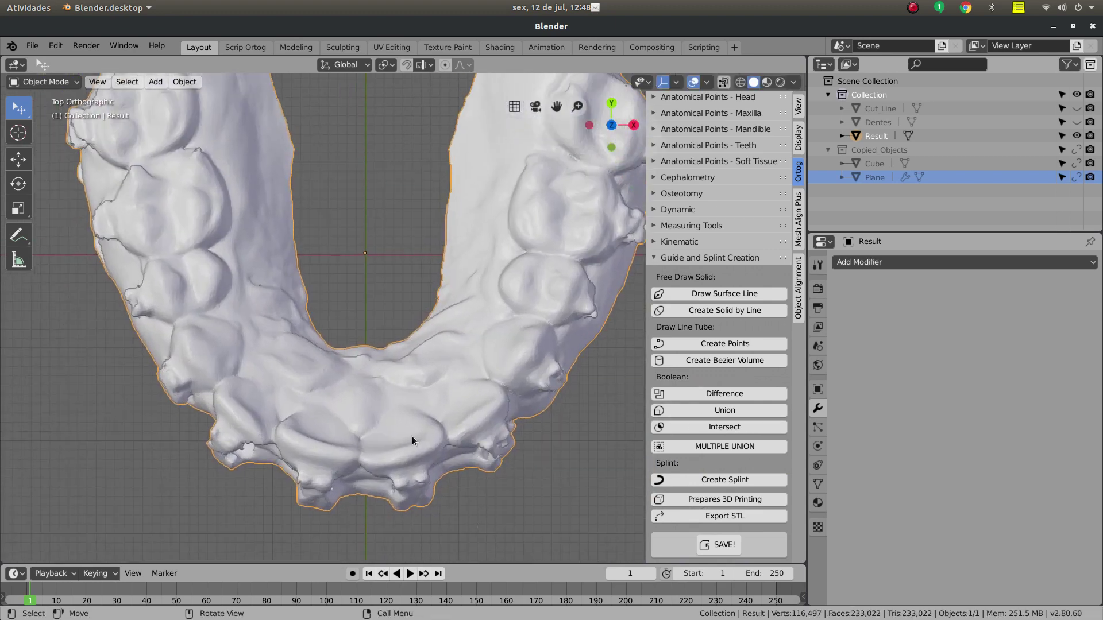
pyautogui.scroll(-3, 402, 434)
pyautogui.scroll(2, 371, 427)
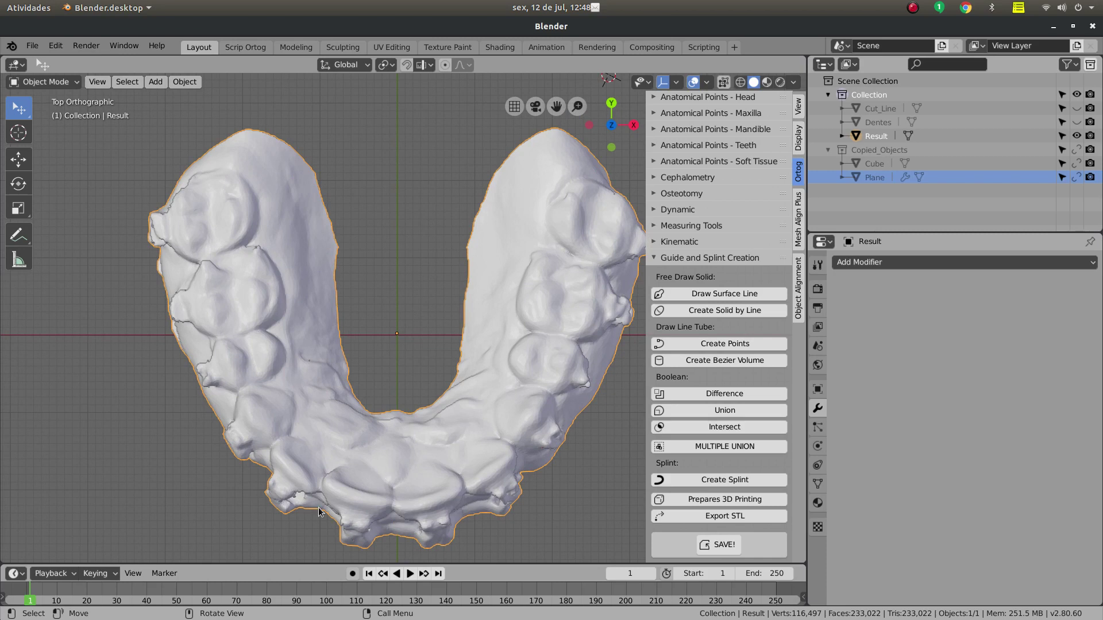
pyautogui.scroll(2, 319, 511)
pyautogui.scroll(-3, 332, 520)
pyautogui.moveTo(332, 519); pyautogui.dragTo(358, 417, button='middle')
pyautogui.scroll(3, 387, 452)
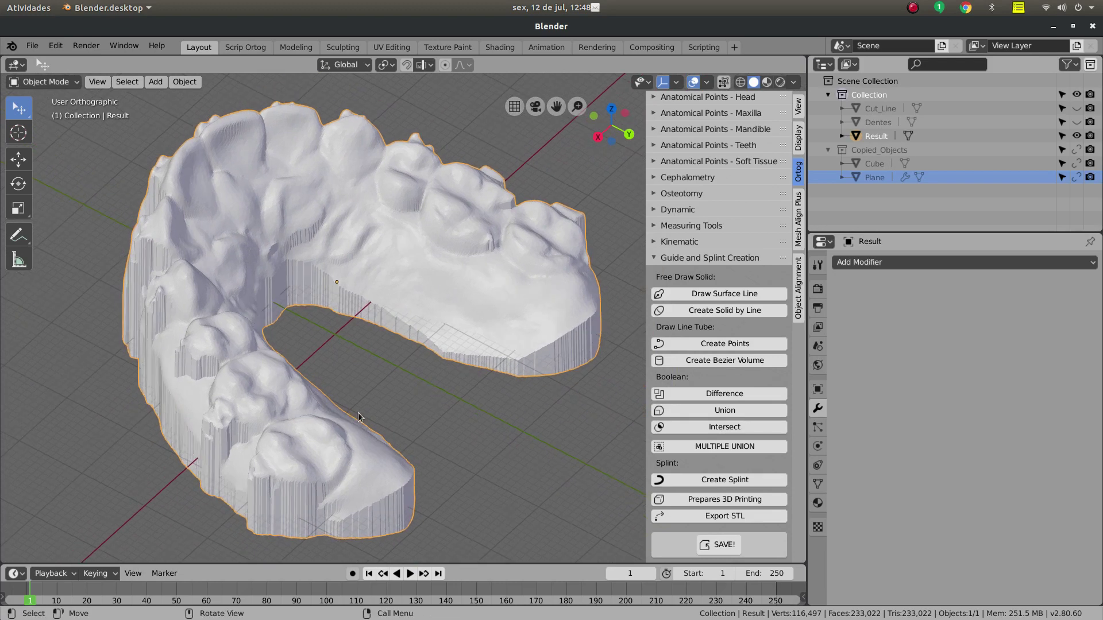